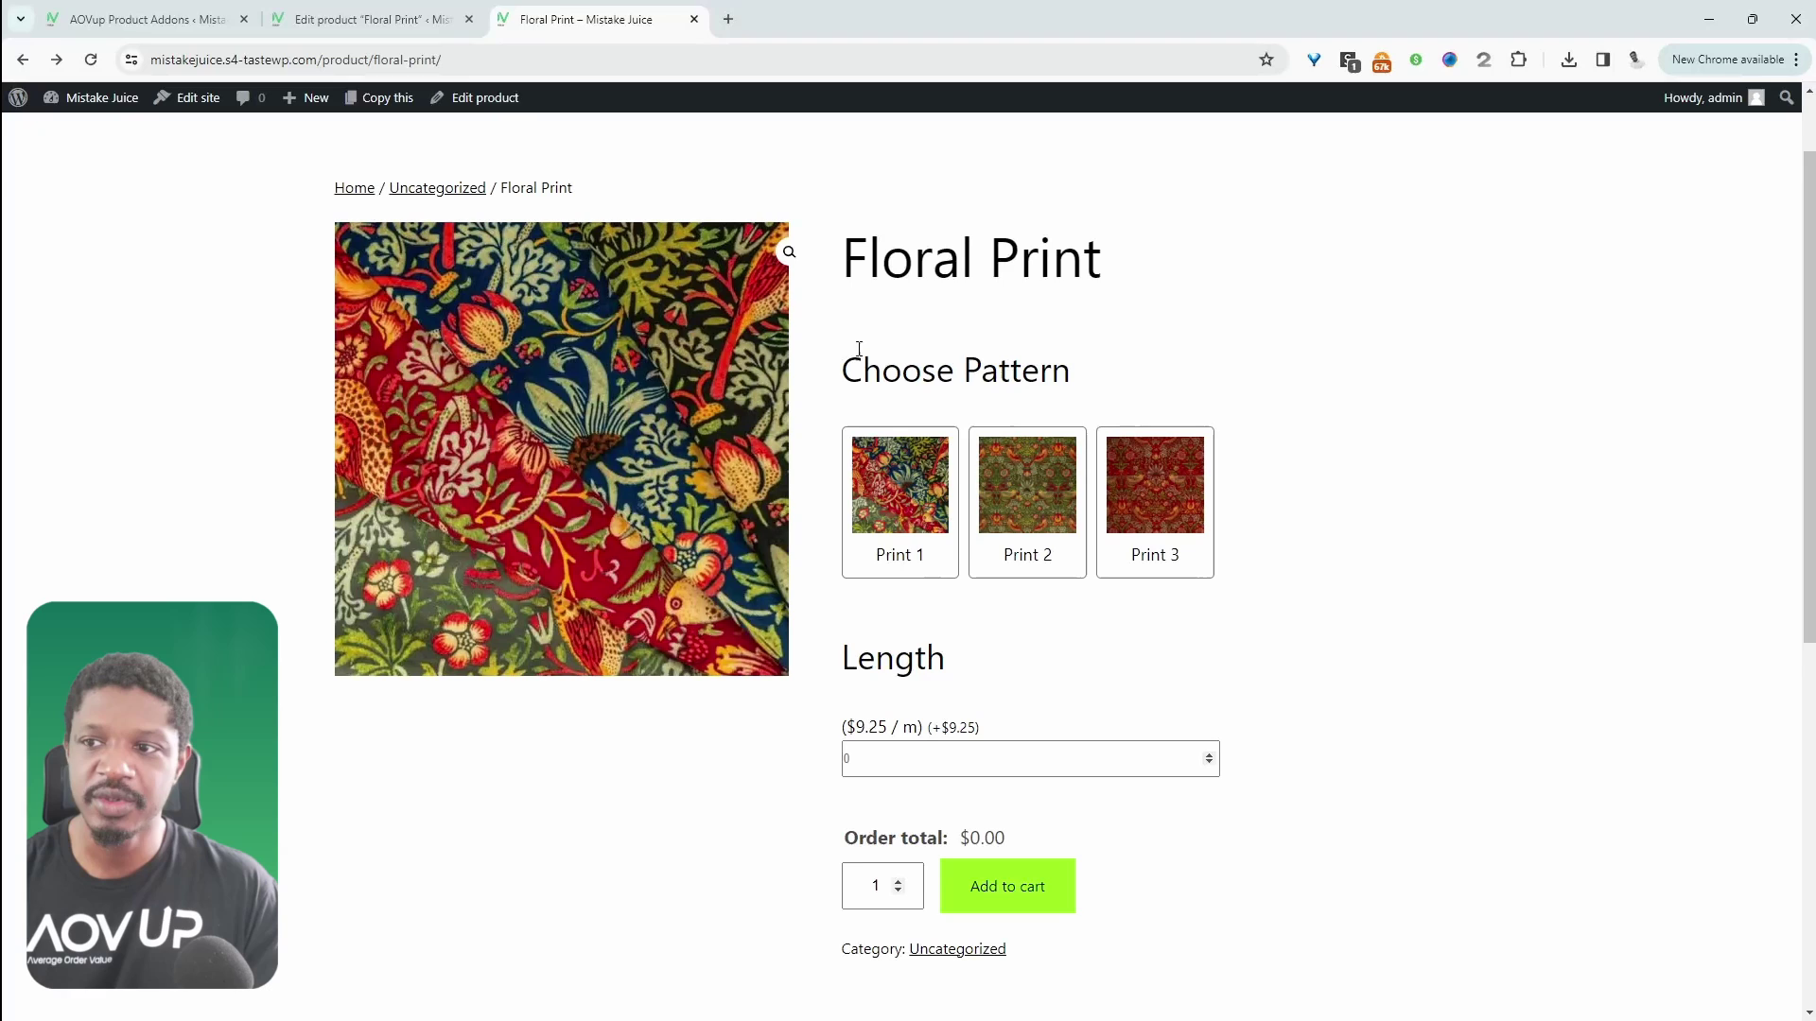
# Step: Try the Print 3, 2 and 1 patterns, settle on Print 1, and note the $9.25 per-metre price
pyautogui.click(1144, 514)
pyautogui.click(1046, 530)
pyautogui.click(899, 473)
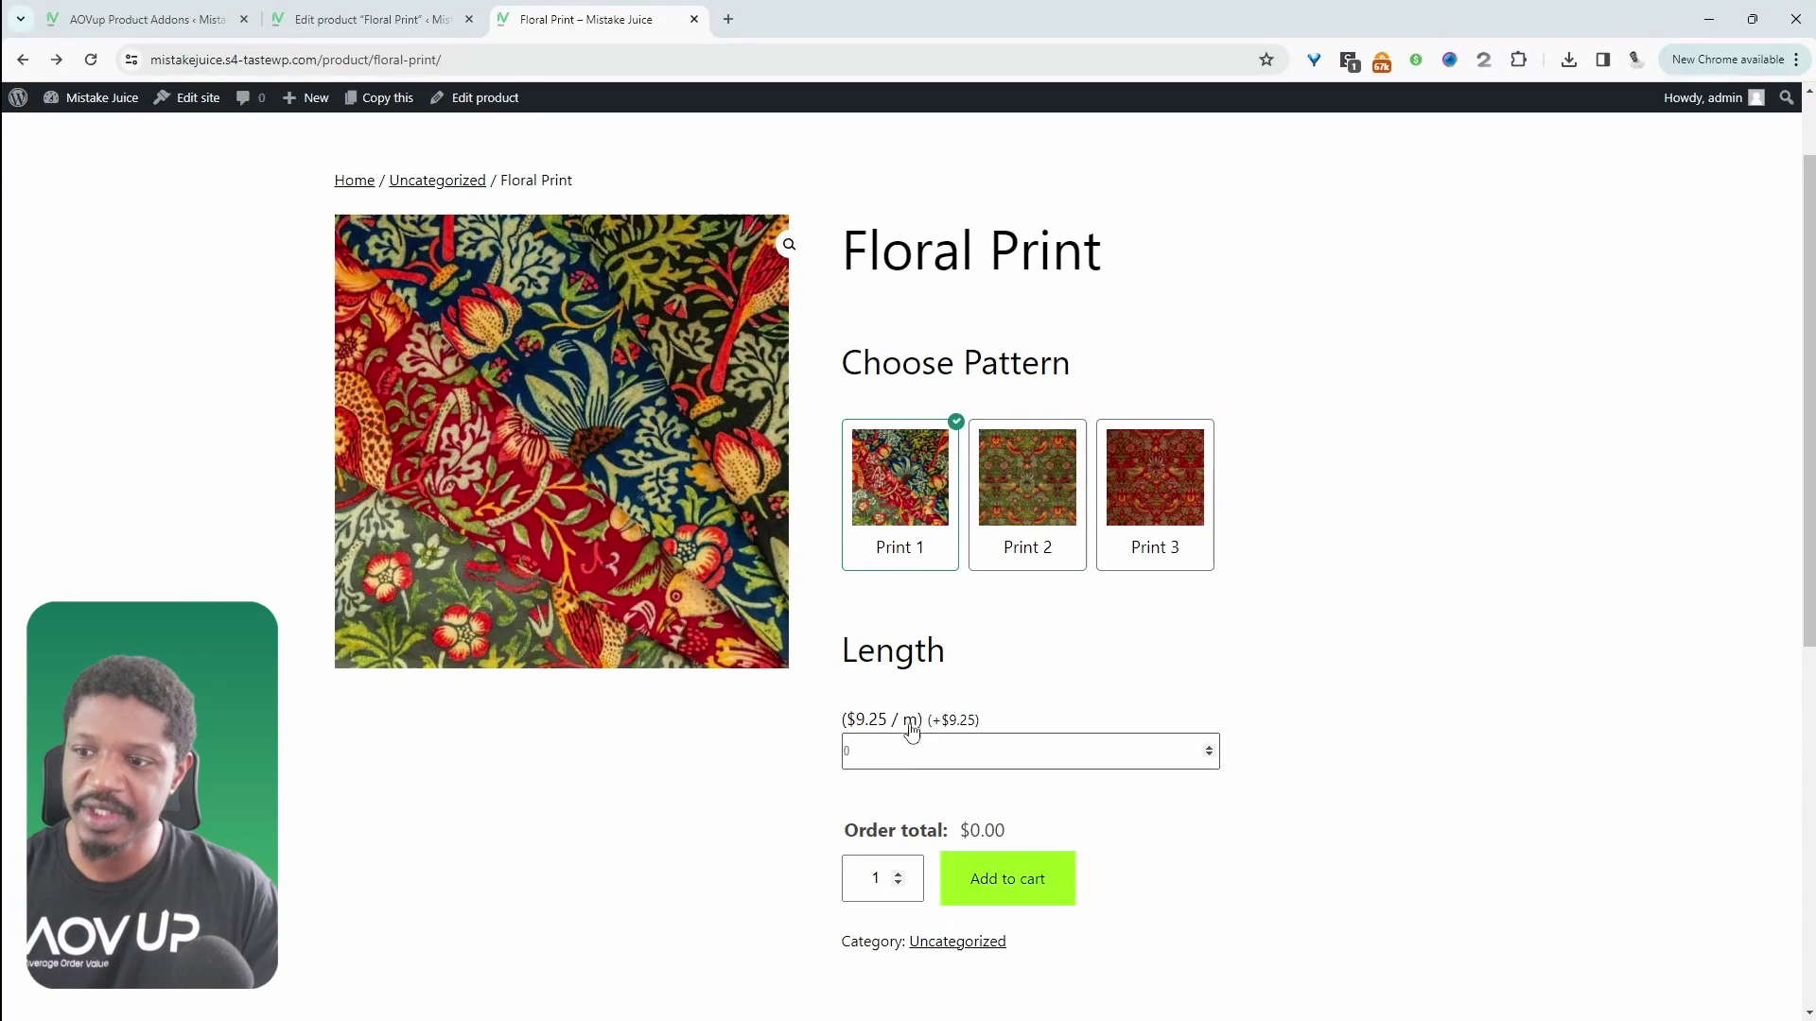
pyautogui.click(856, 762)
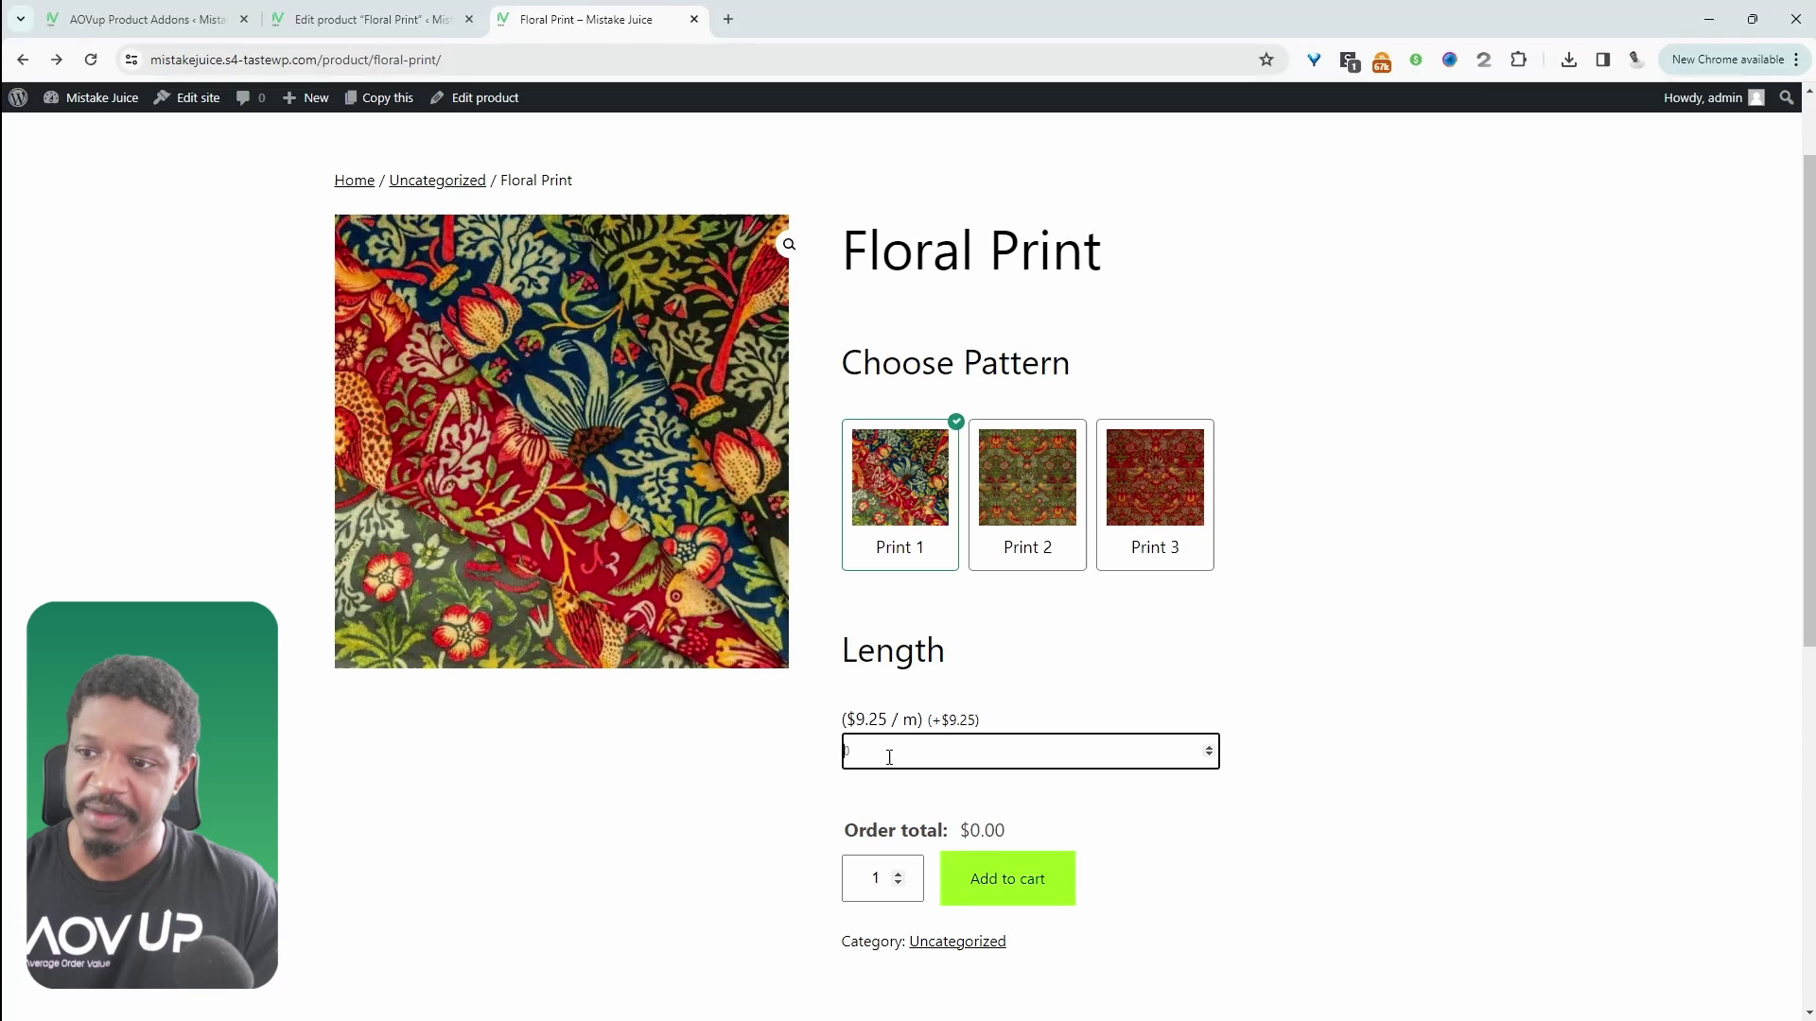
pyautogui.moveTo(922, 721); pyautogui.dragTo(850, 726)
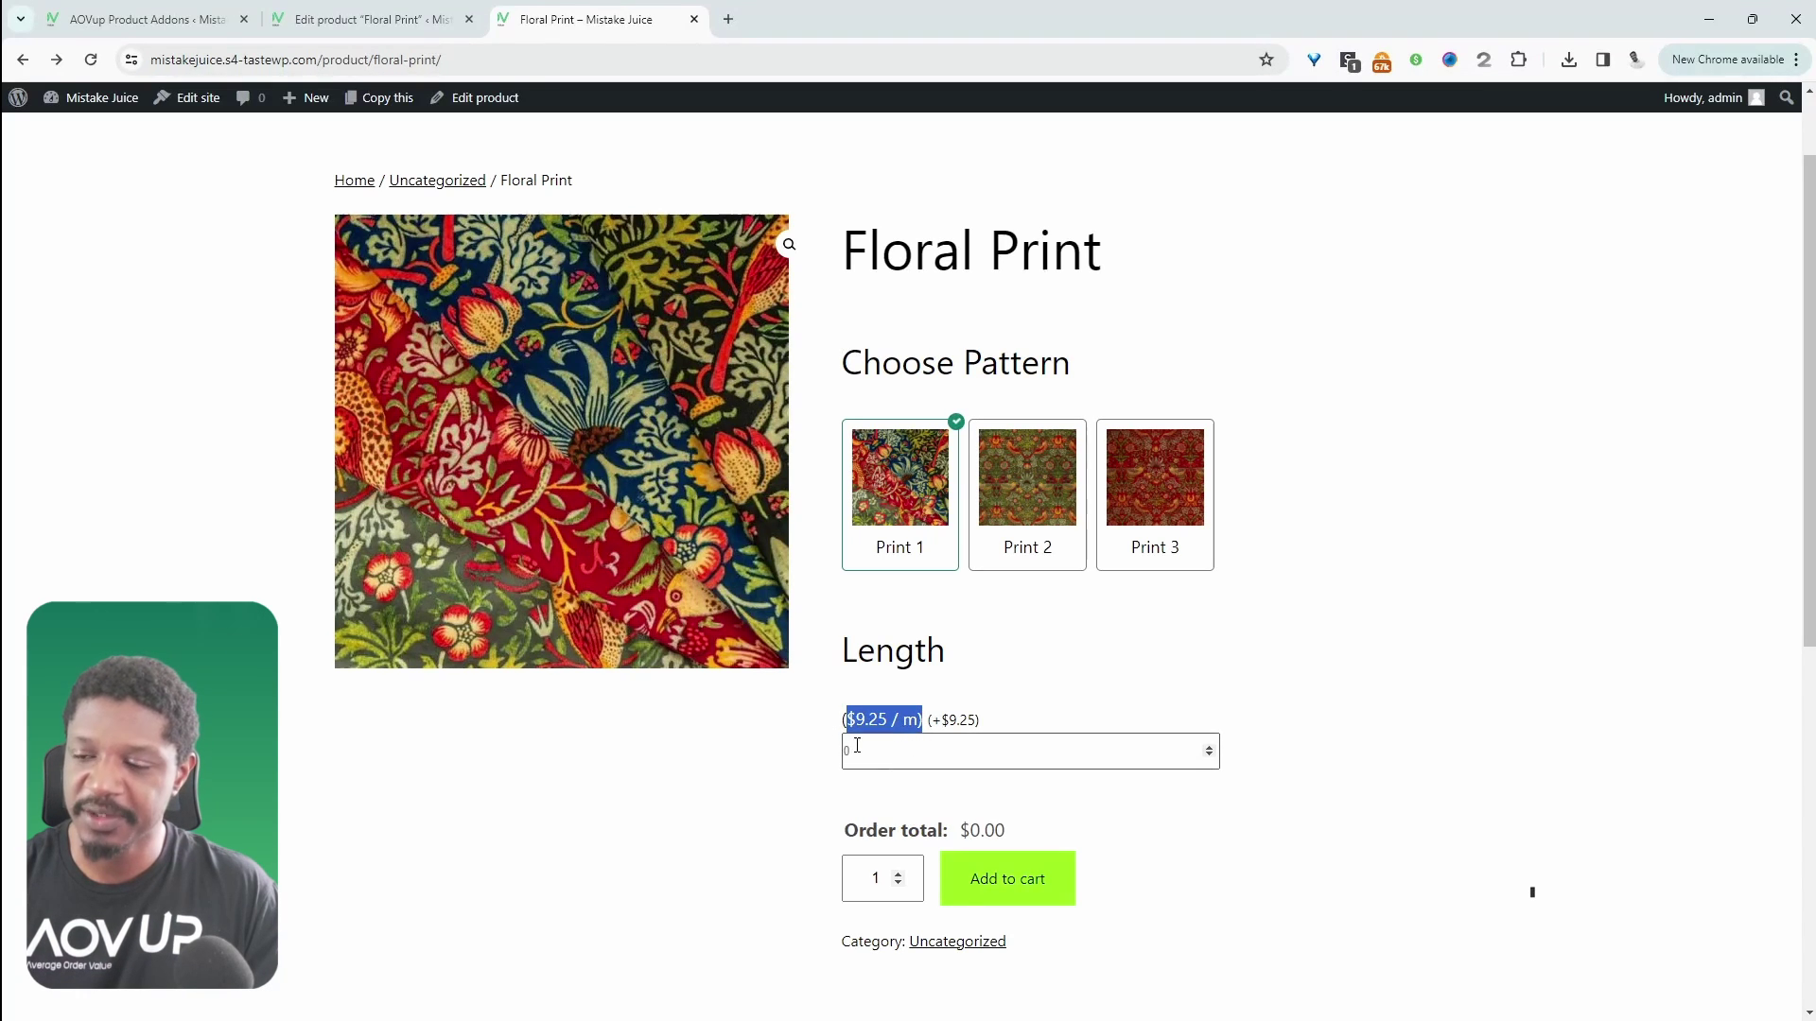
# Step: Enter a fabric length of 7, check the $64.75 total, and switch to the AOVup product-addons page
pyautogui.click(844, 751)
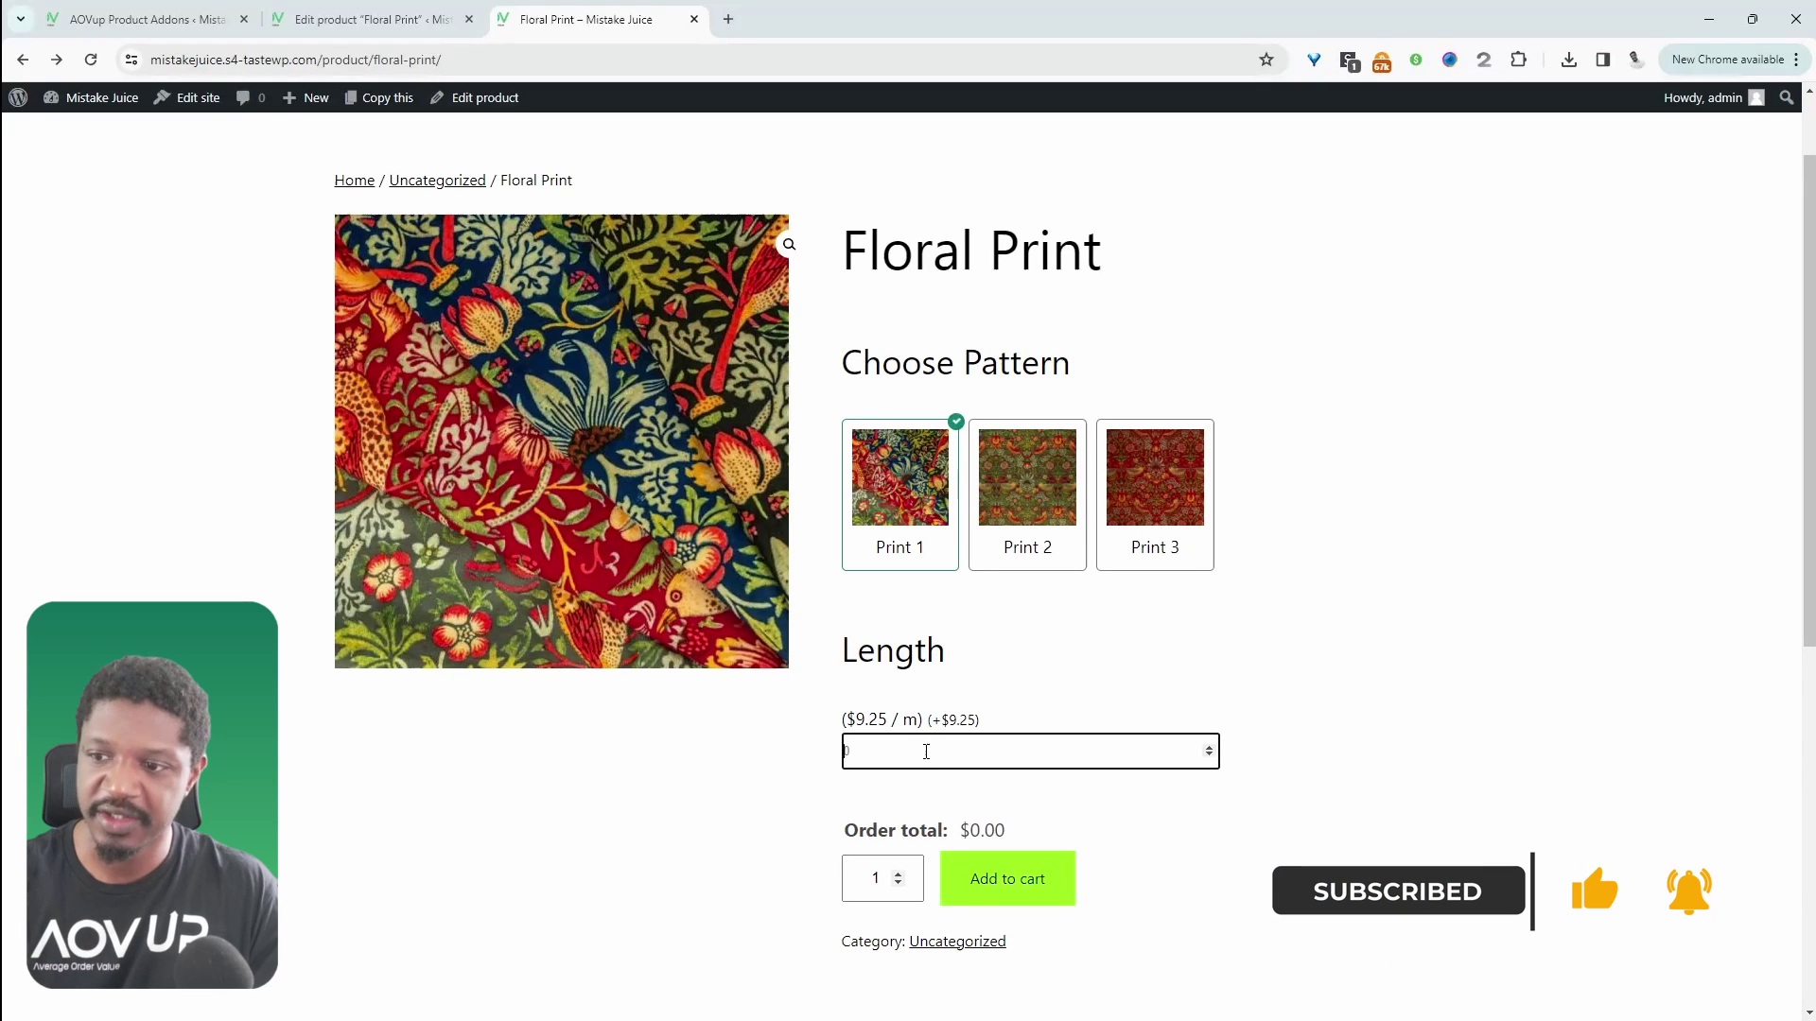
pyautogui.write('7')
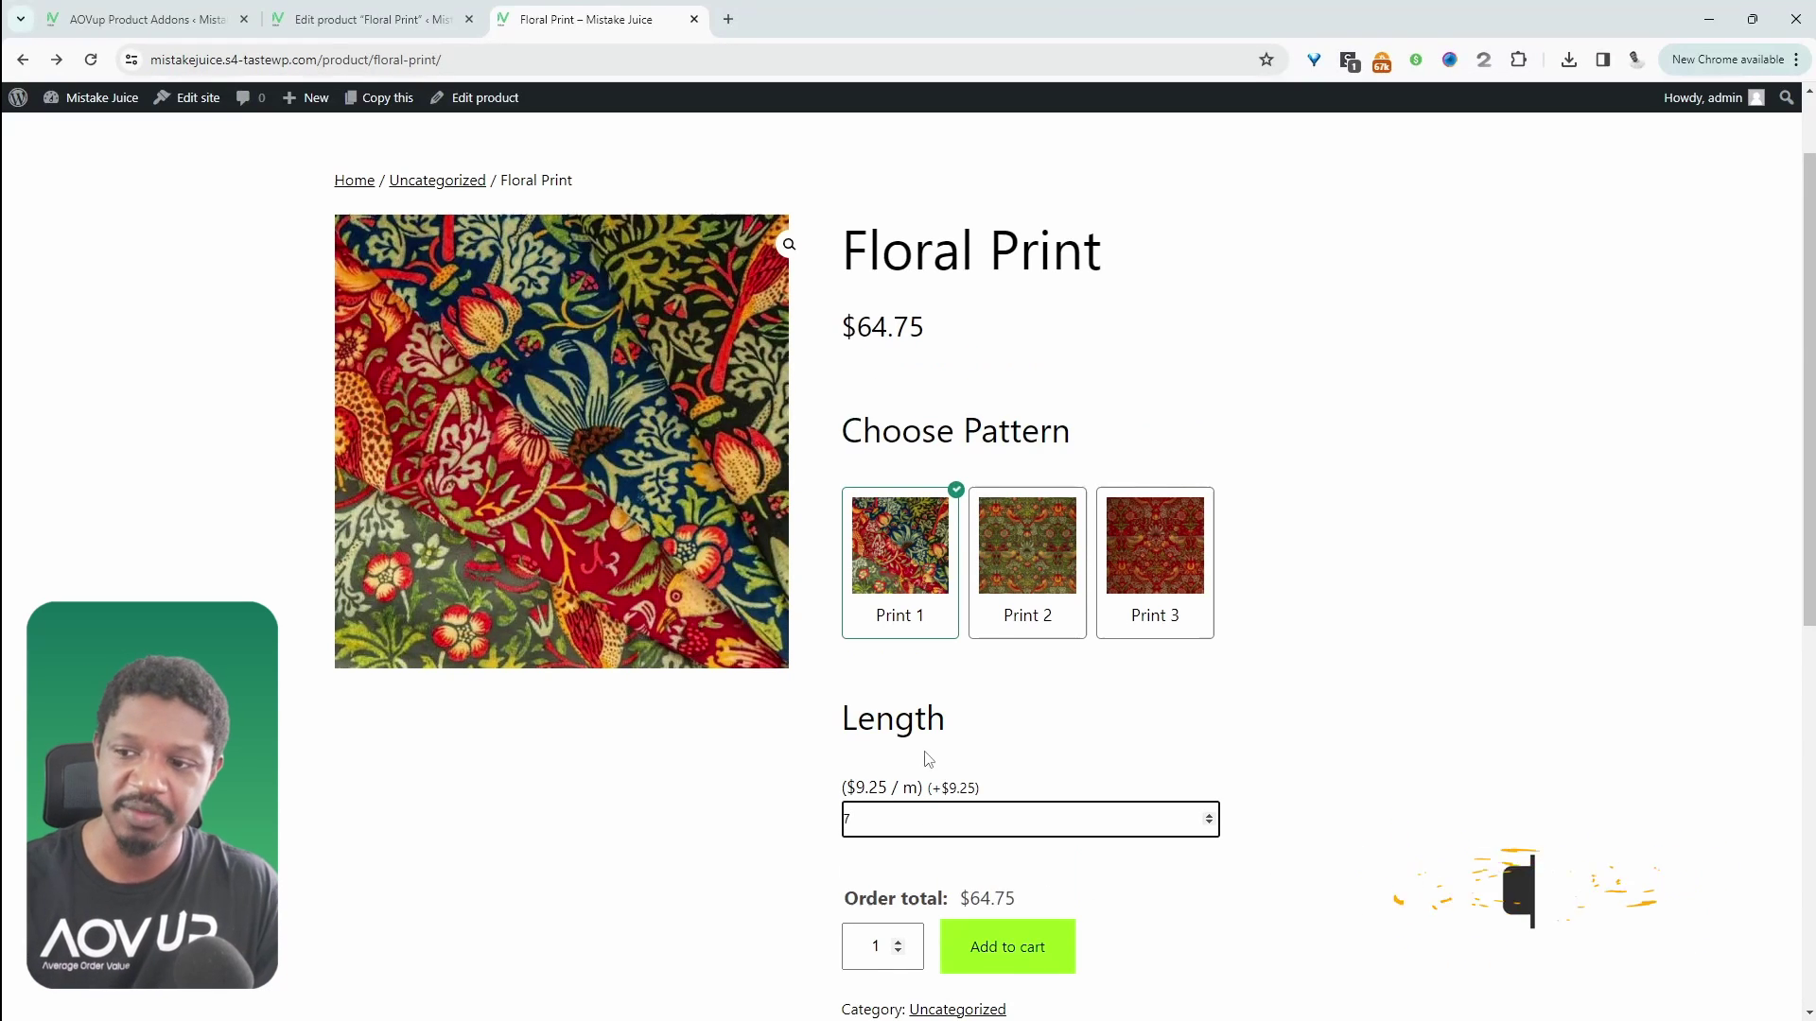
pyautogui.moveTo(1017, 899); pyautogui.dragTo(944, 900)
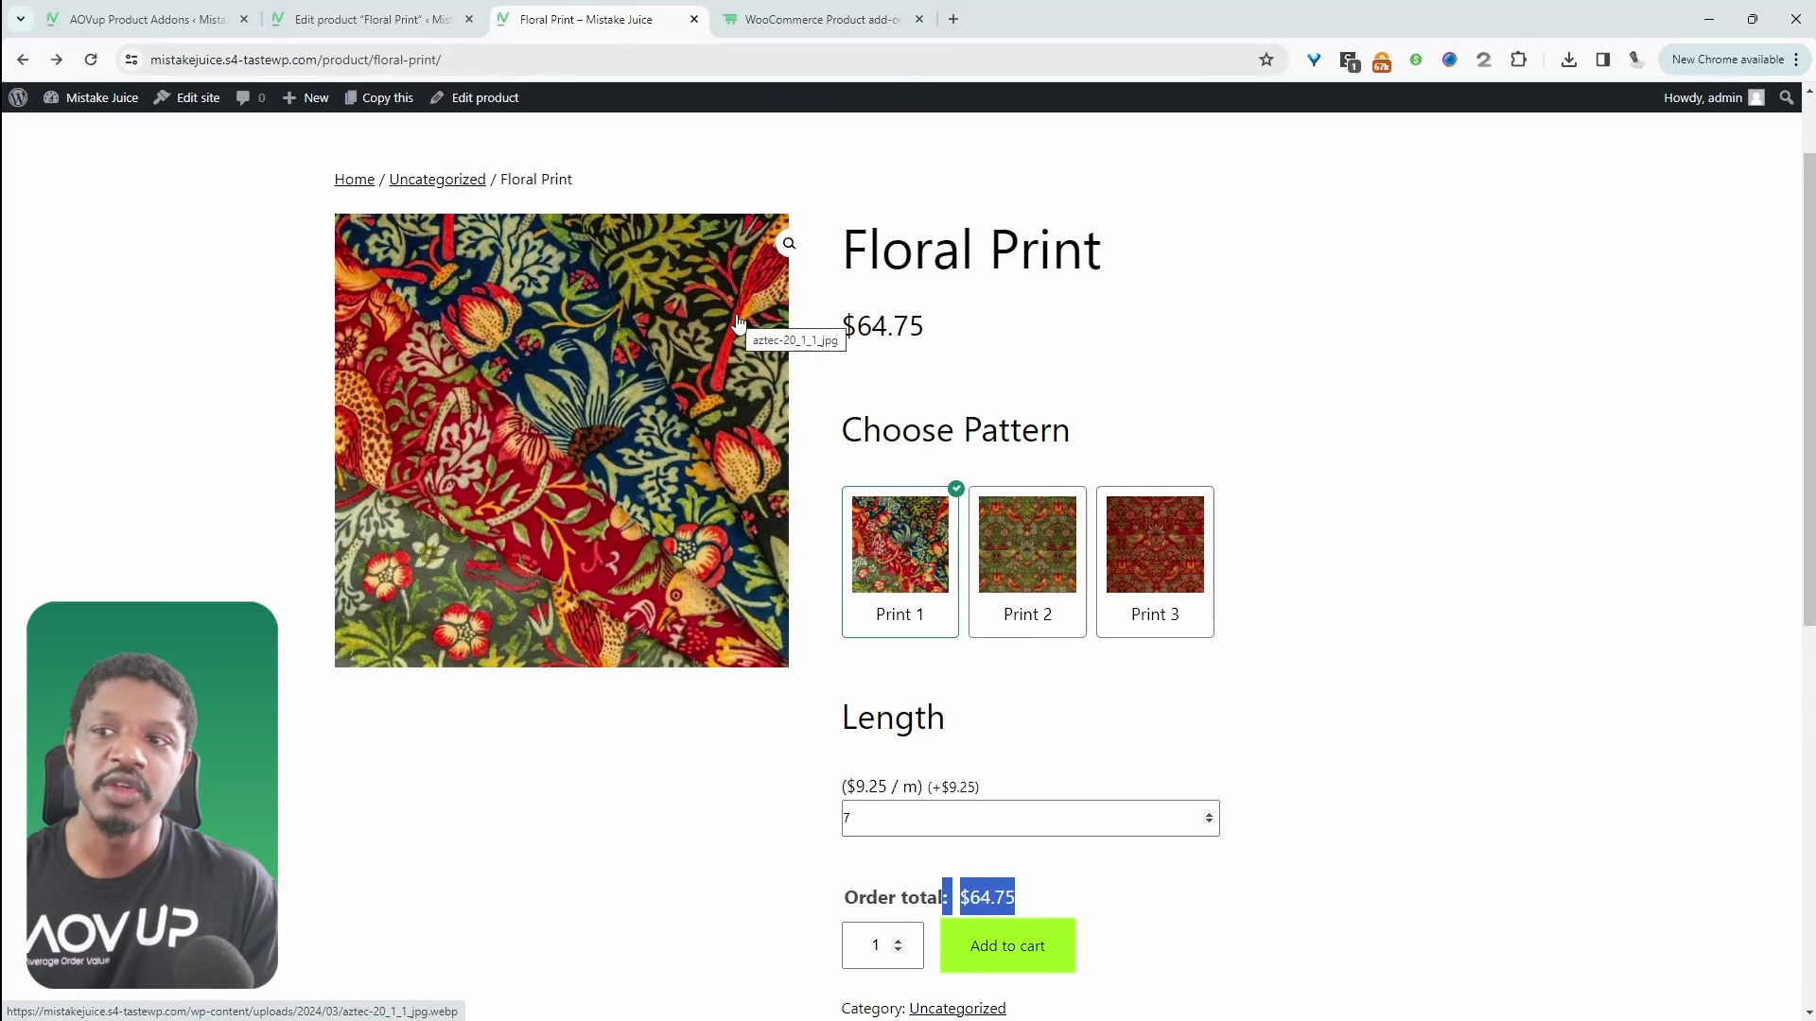
pyautogui.click(818, 19)
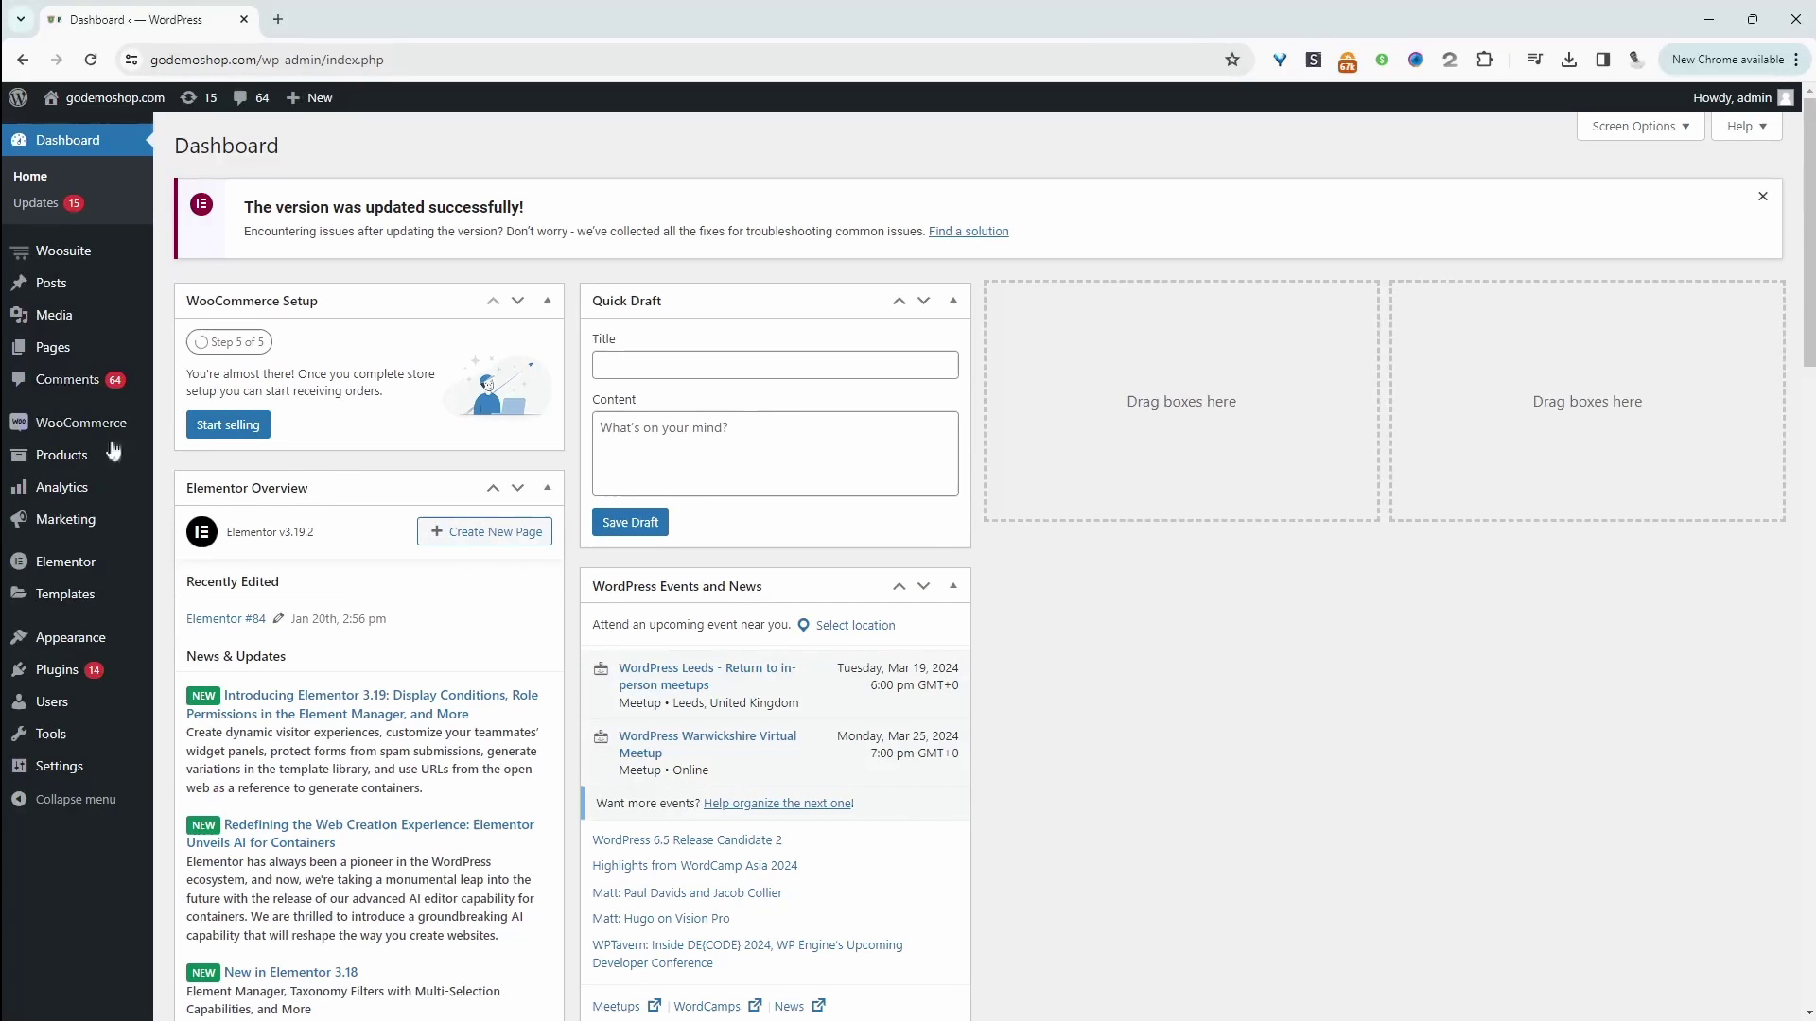
# Step: Reveal the Products submenu in the WordPress dashboard sidebar
pyautogui.moveTo(137, 473)
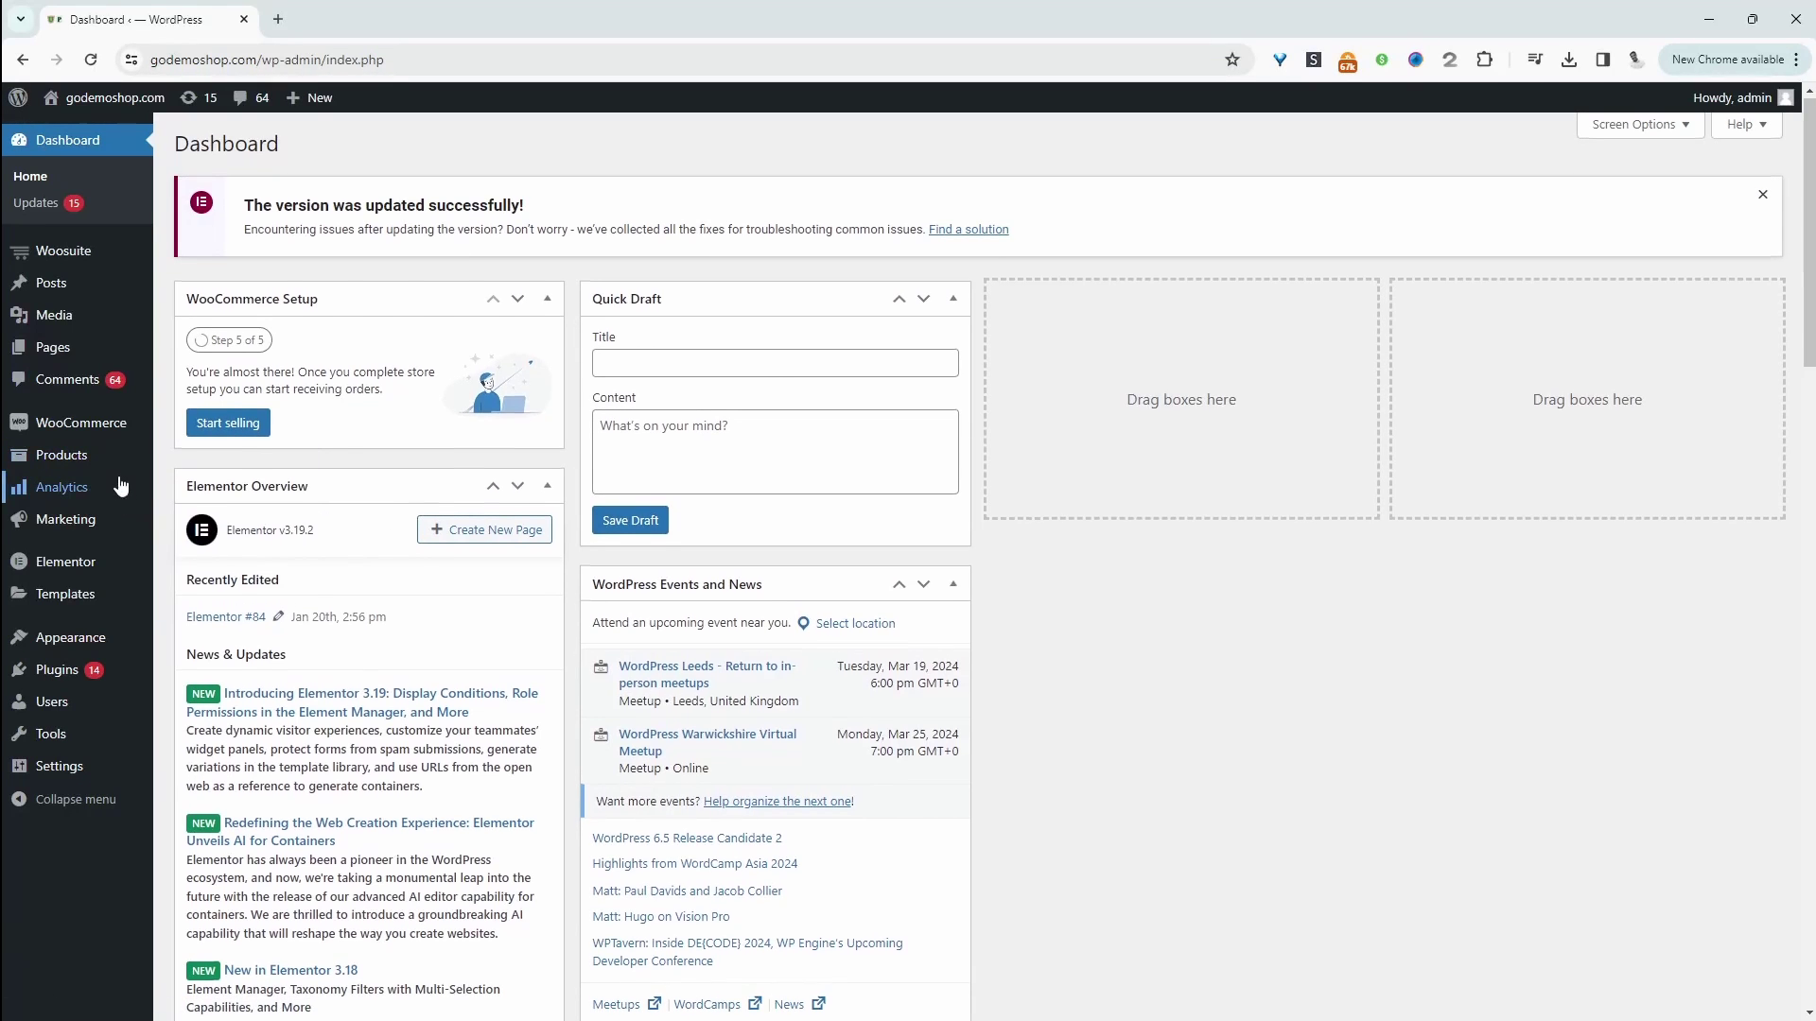
# Step: Start a new product via Products > Add New and scroll down the product editor
pyautogui.moveTo(106, 461)
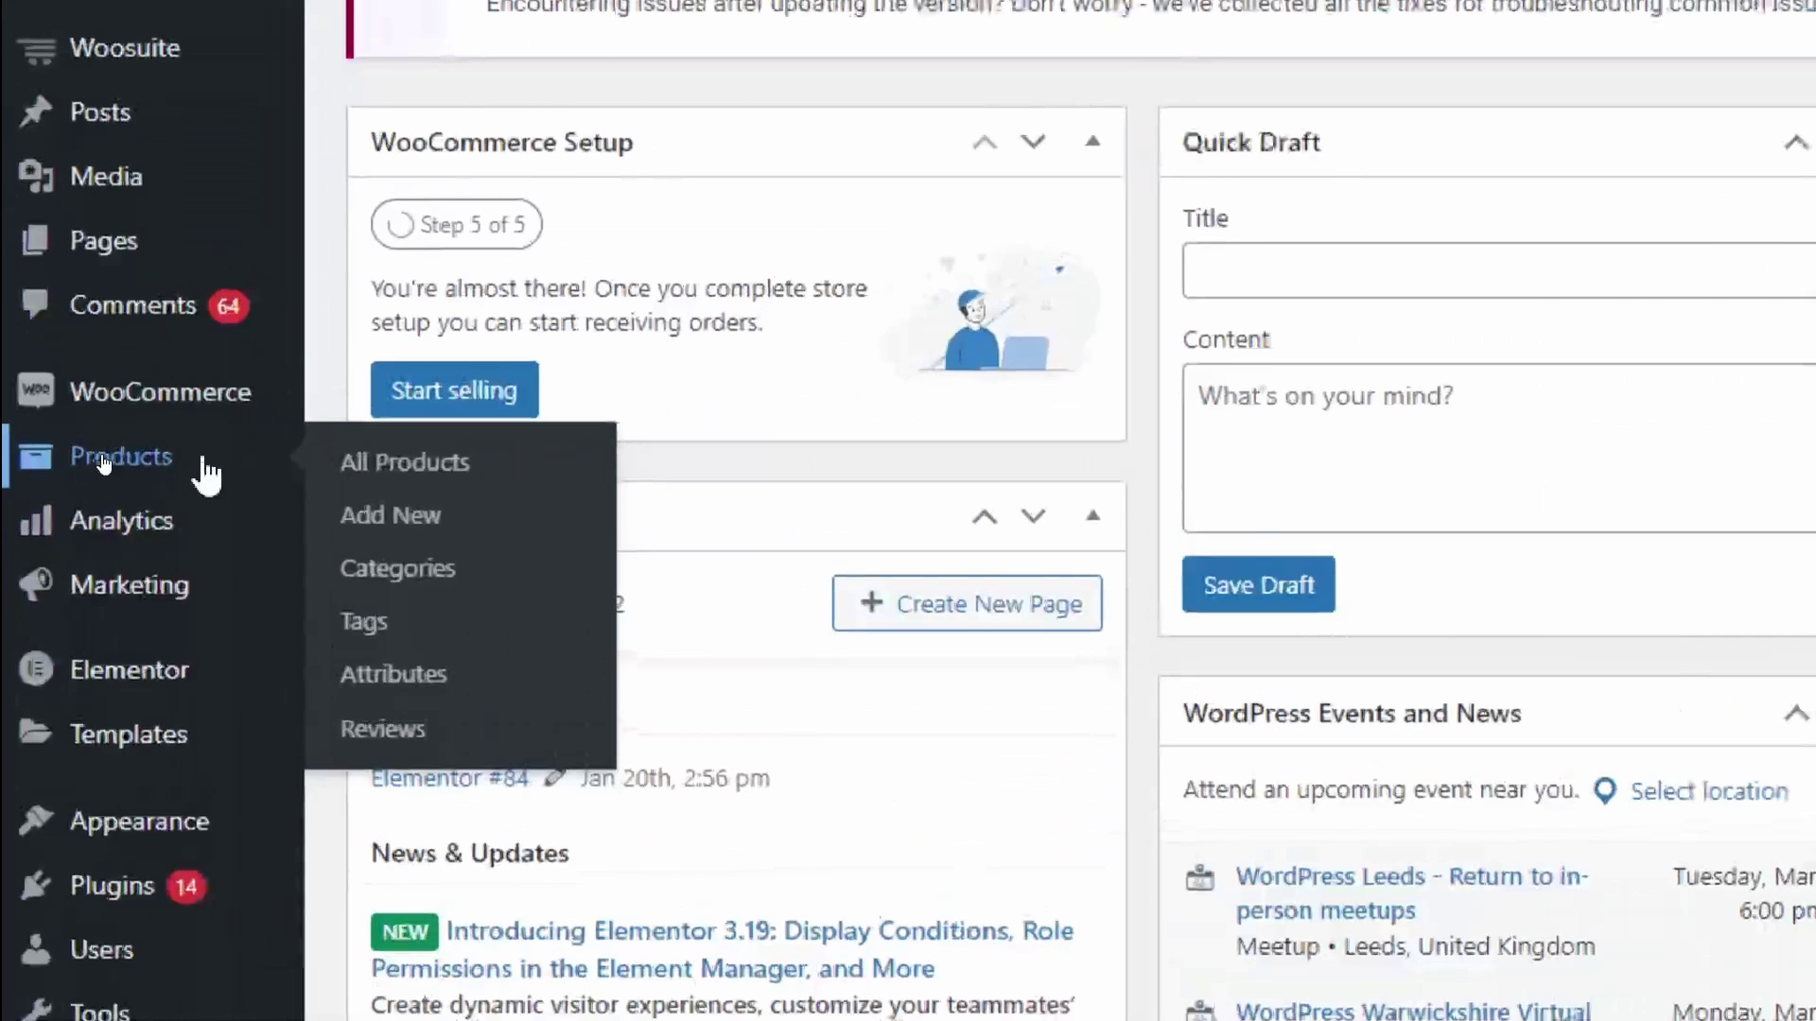
pyautogui.click(440, 518)
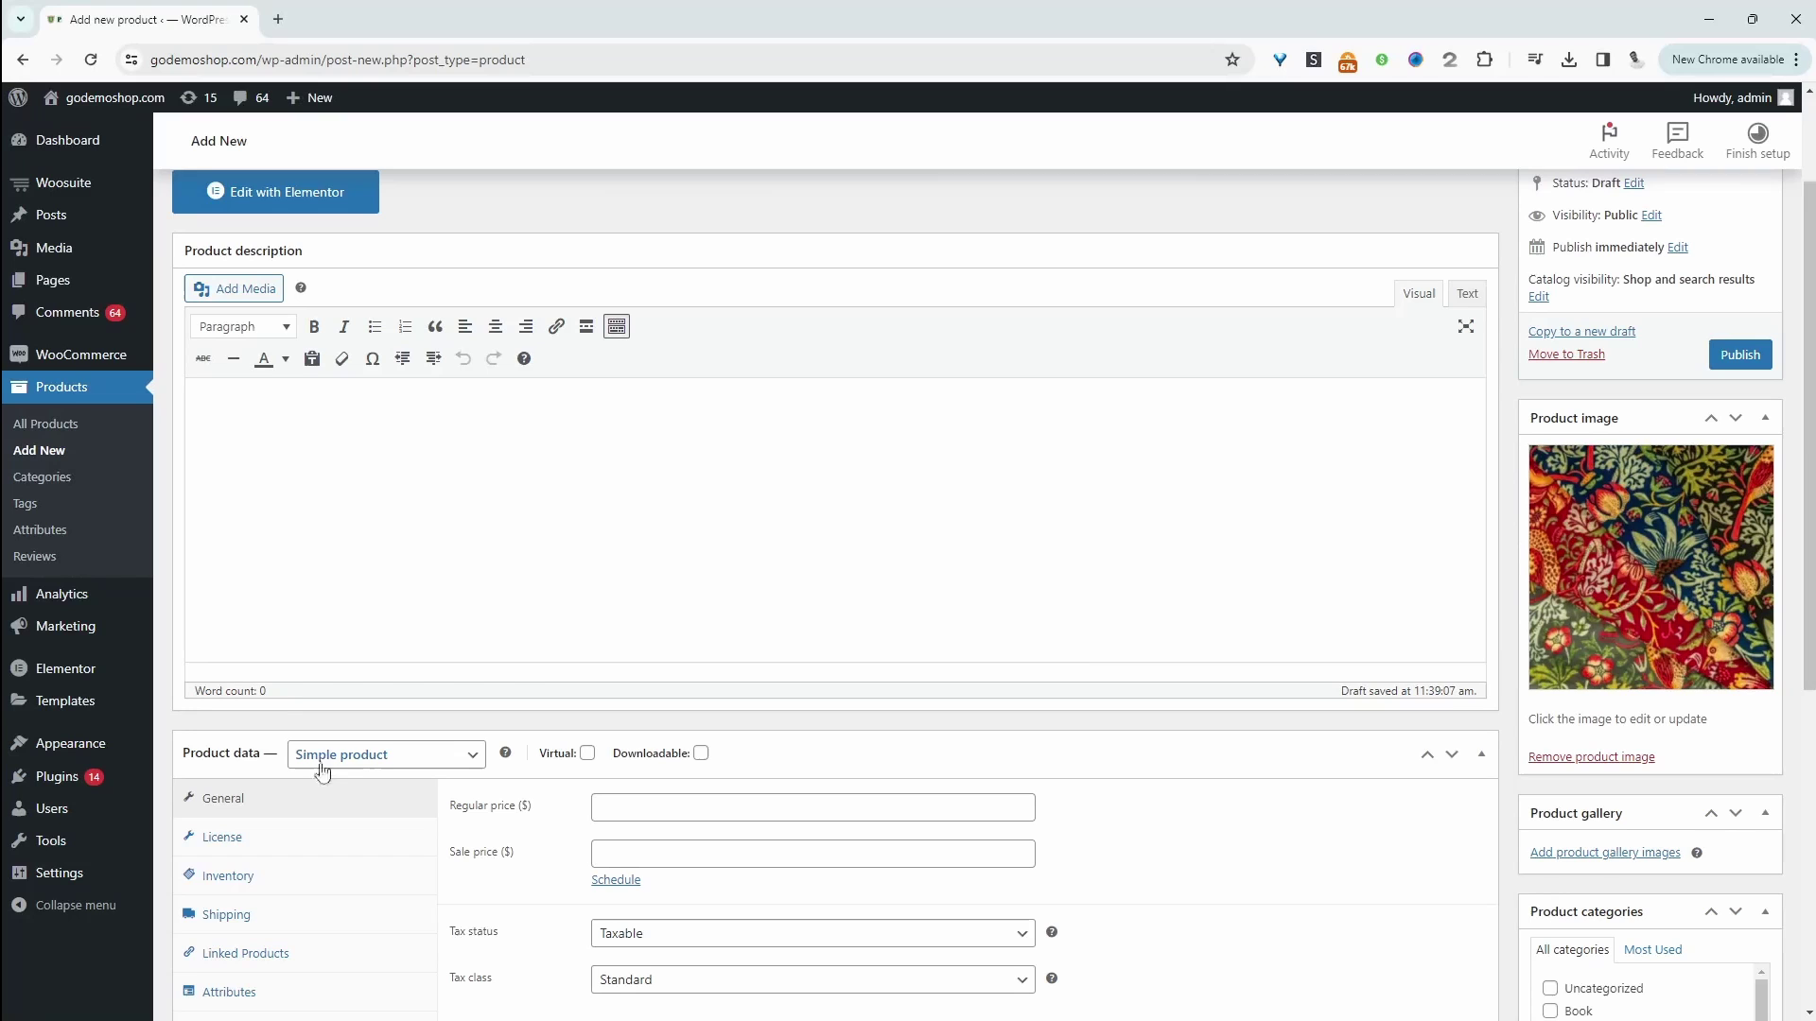
pyautogui.scroll(-1, 1685, 875)
pyautogui.scroll(-1, 1686, 875)
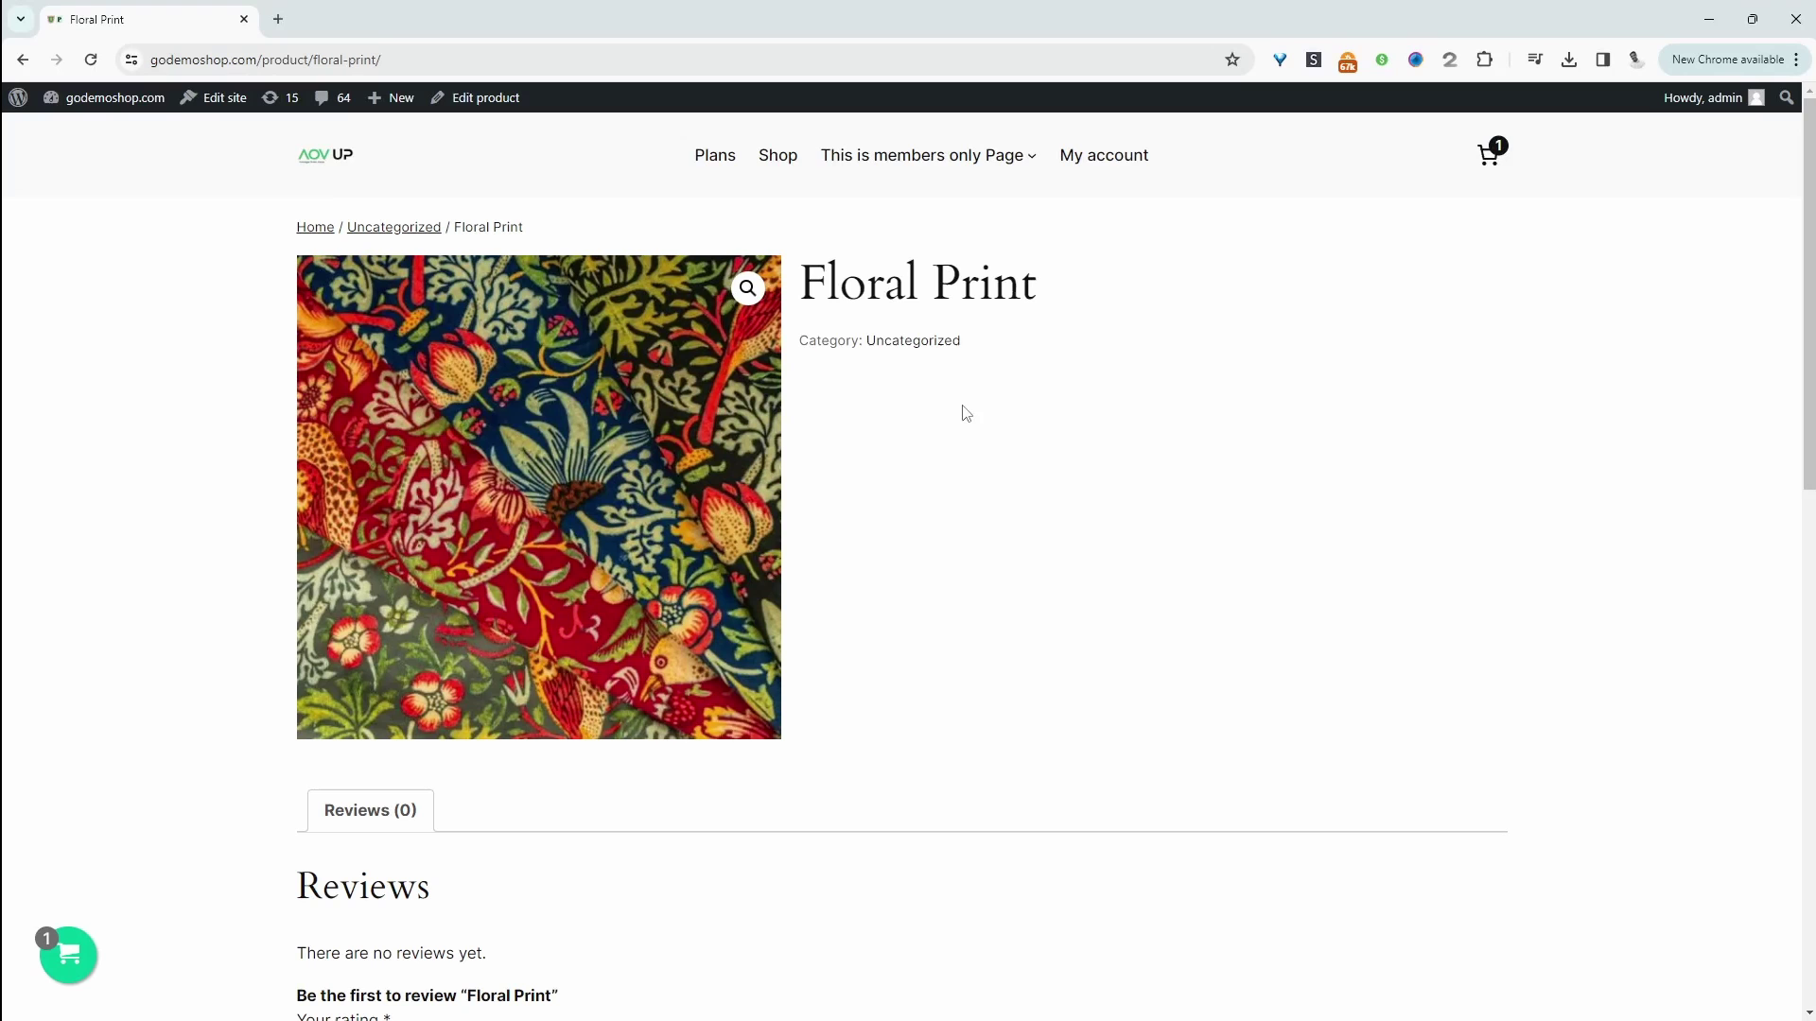
# Step: Return to the dashboard, open Woosuite > Product Addons, and choose Create Option Set
pyautogui.click(90, 131)
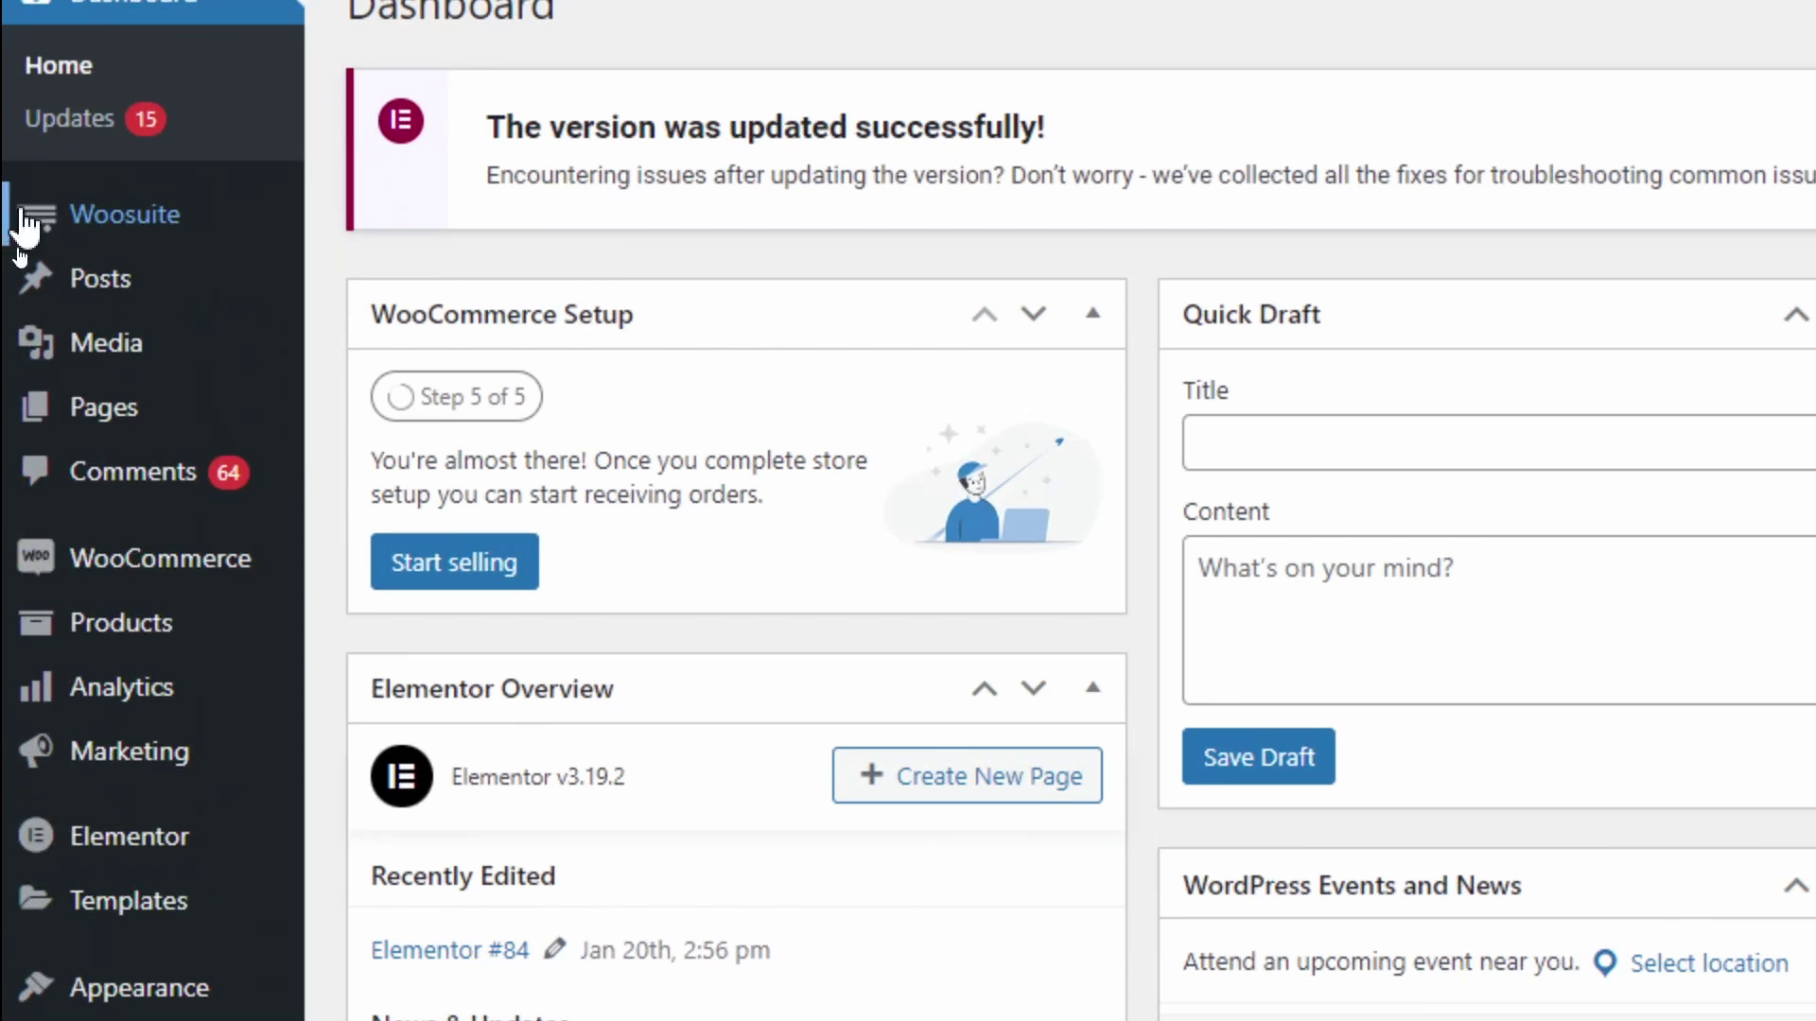
pyautogui.moveTo(206, 222)
pyautogui.click(509, 390)
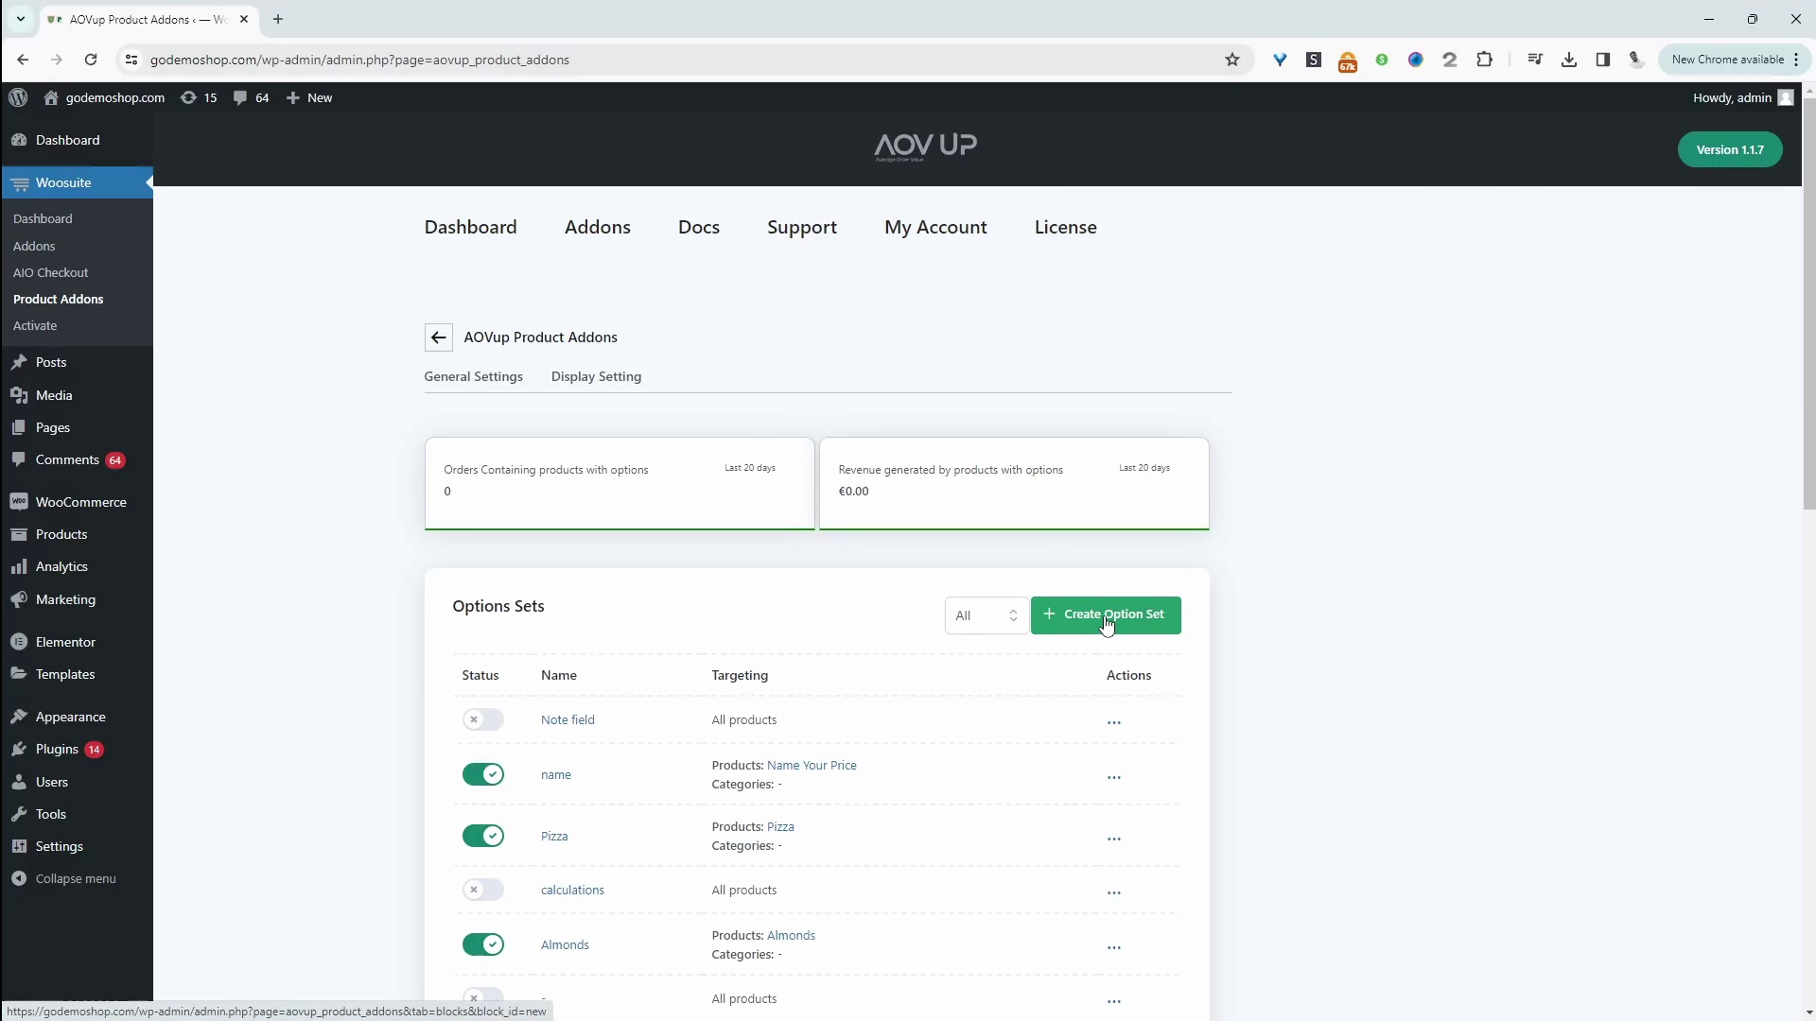
pyautogui.click(1107, 616)
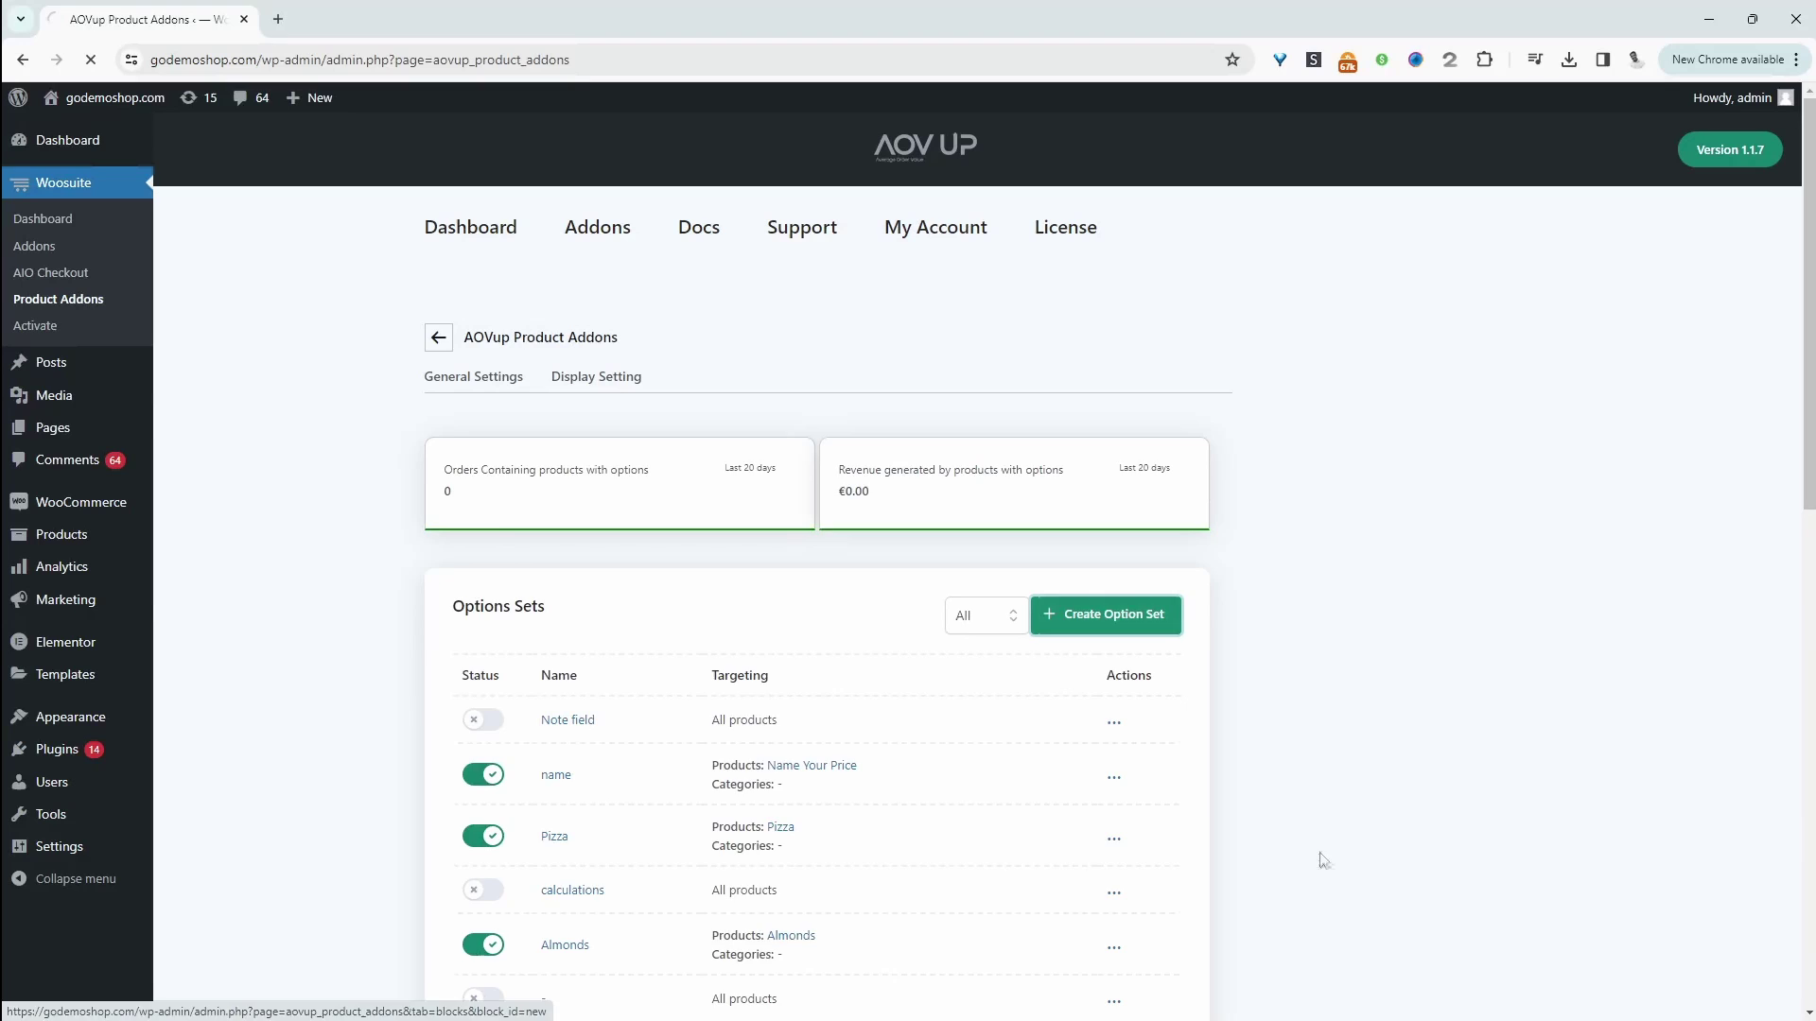
# Step: Name the new option set 'fabric options' and choose specific-products targeting
pyautogui.click(521, 557)
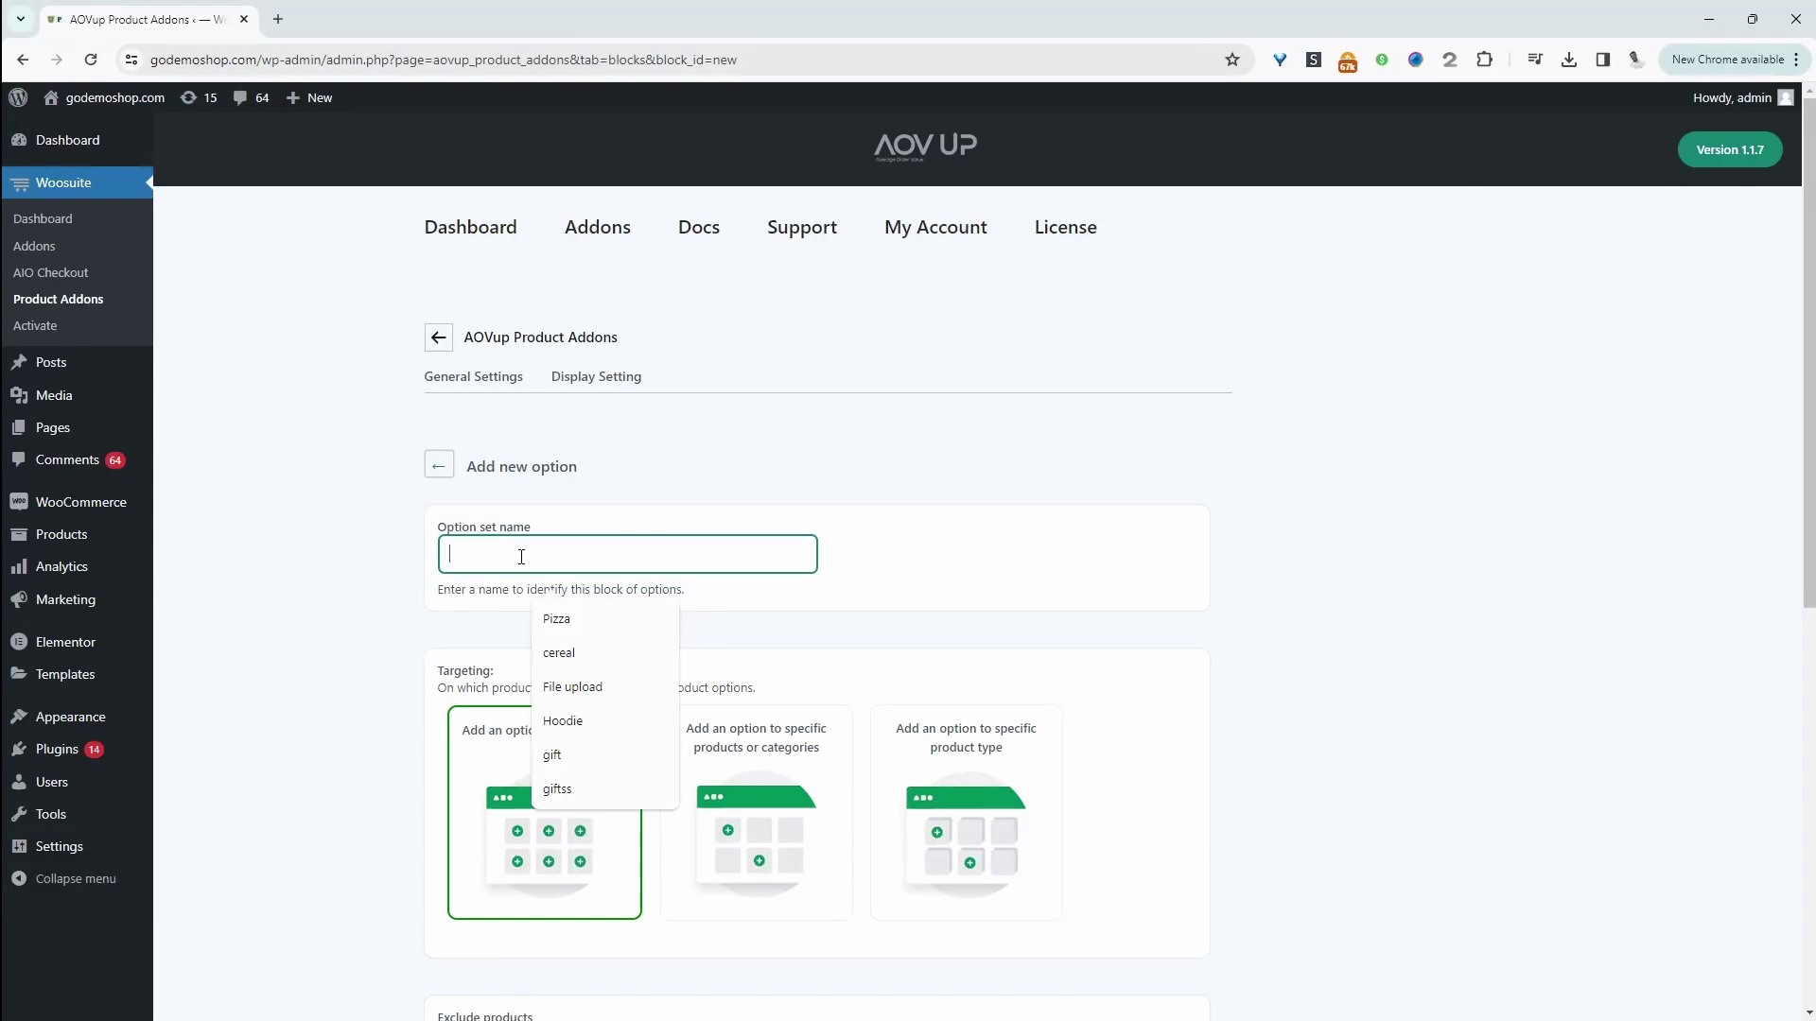
pyautogui.write('fabric opptions')
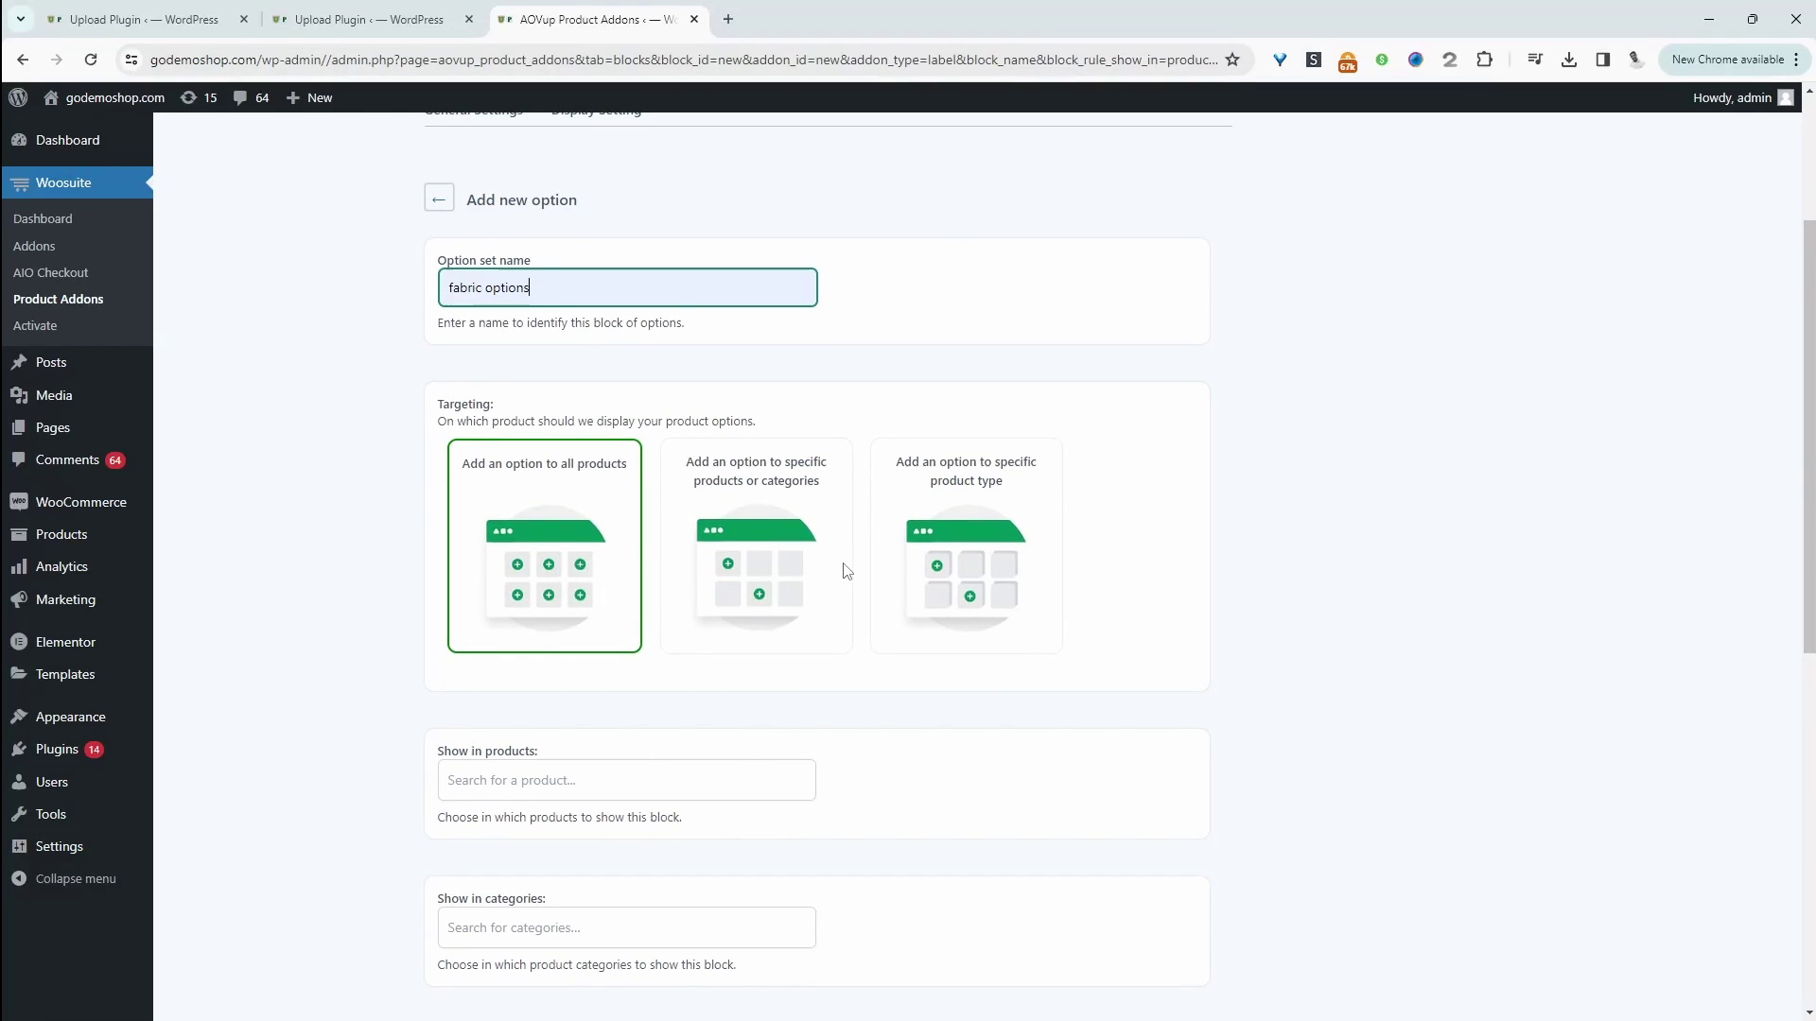
pyautogui.click(746, 583)
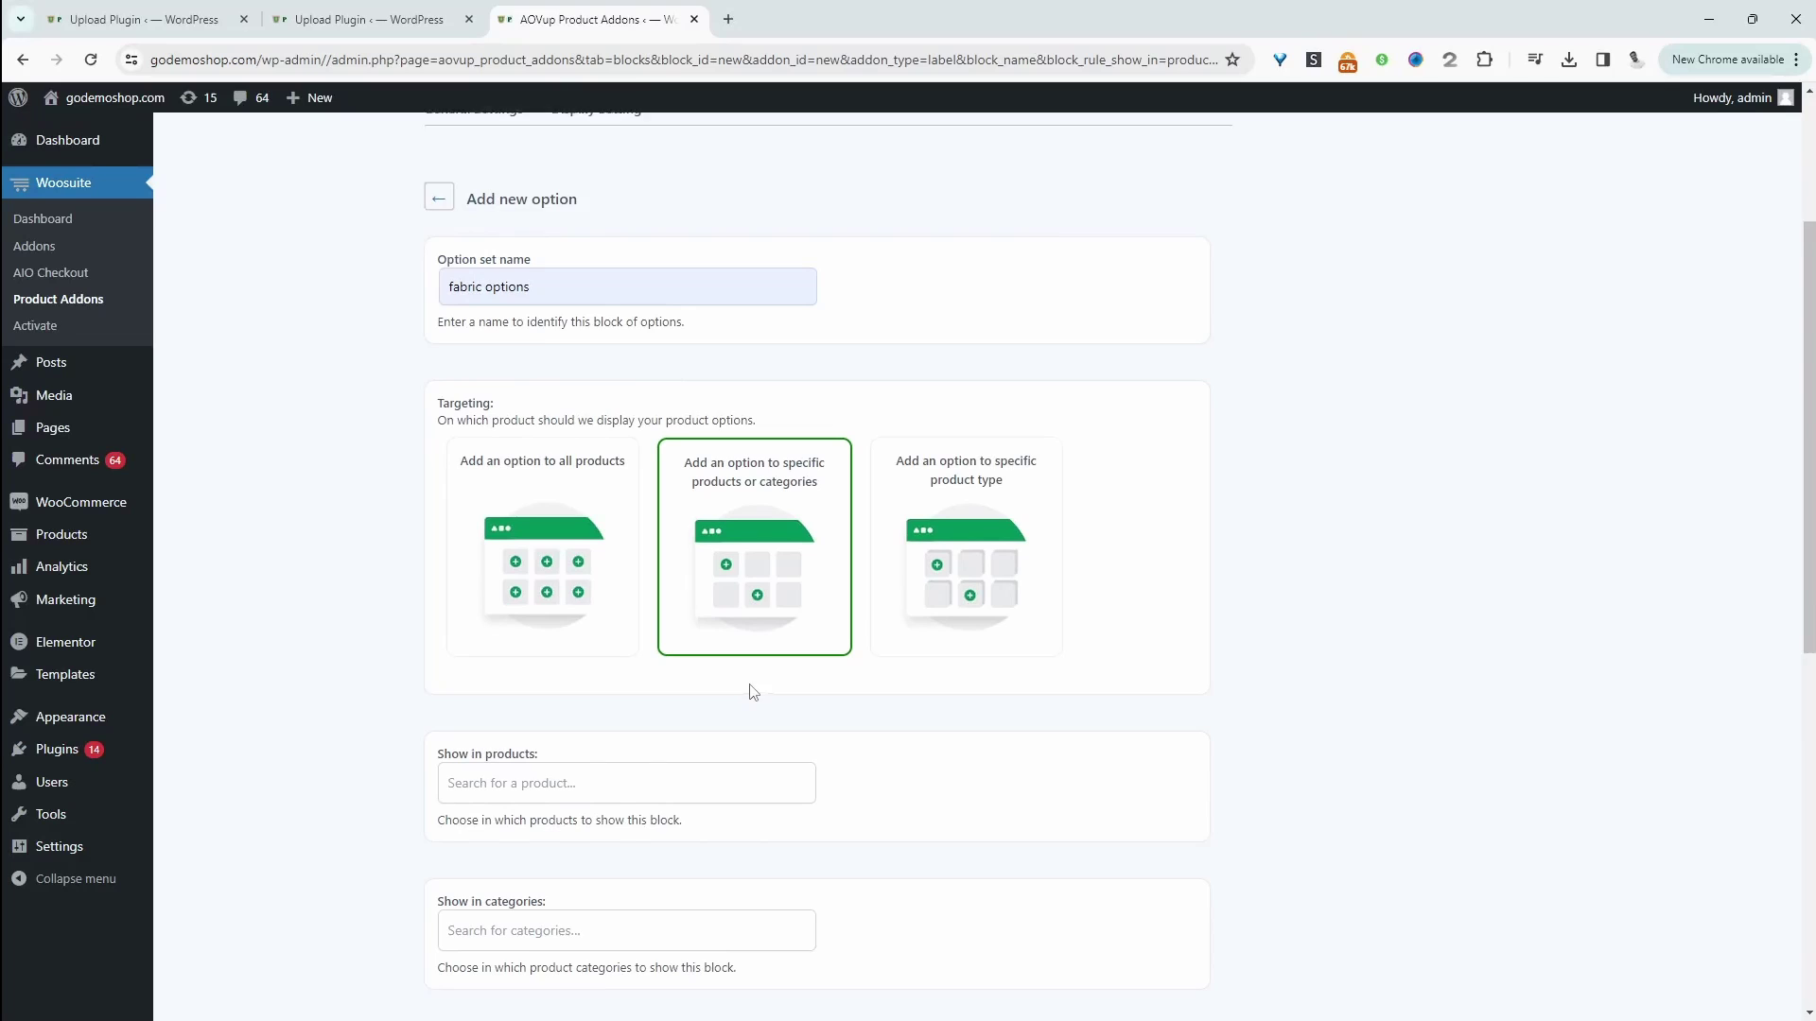
pyautogui.scroll(-1, 753, 691)
# Step: Search 'flora' and target the set at the Floral Print (#719) product
pyautogui.click(550, 698)
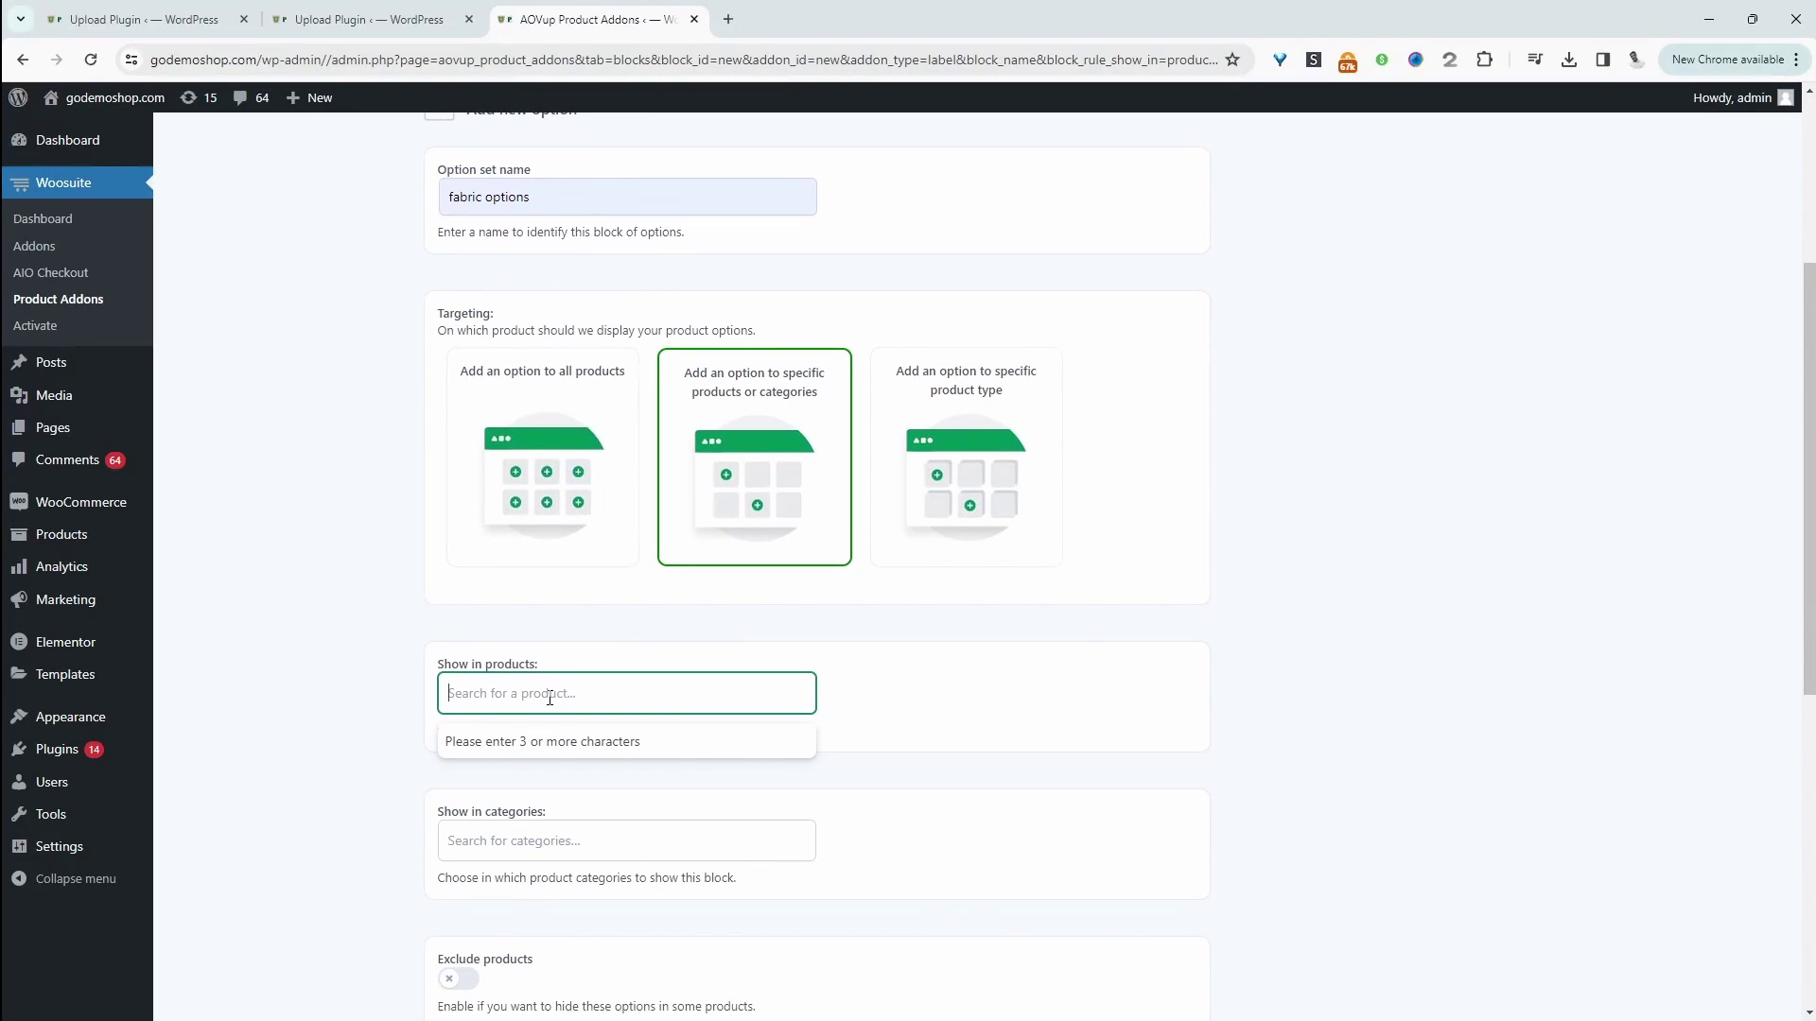
pyautogui.write('flor')
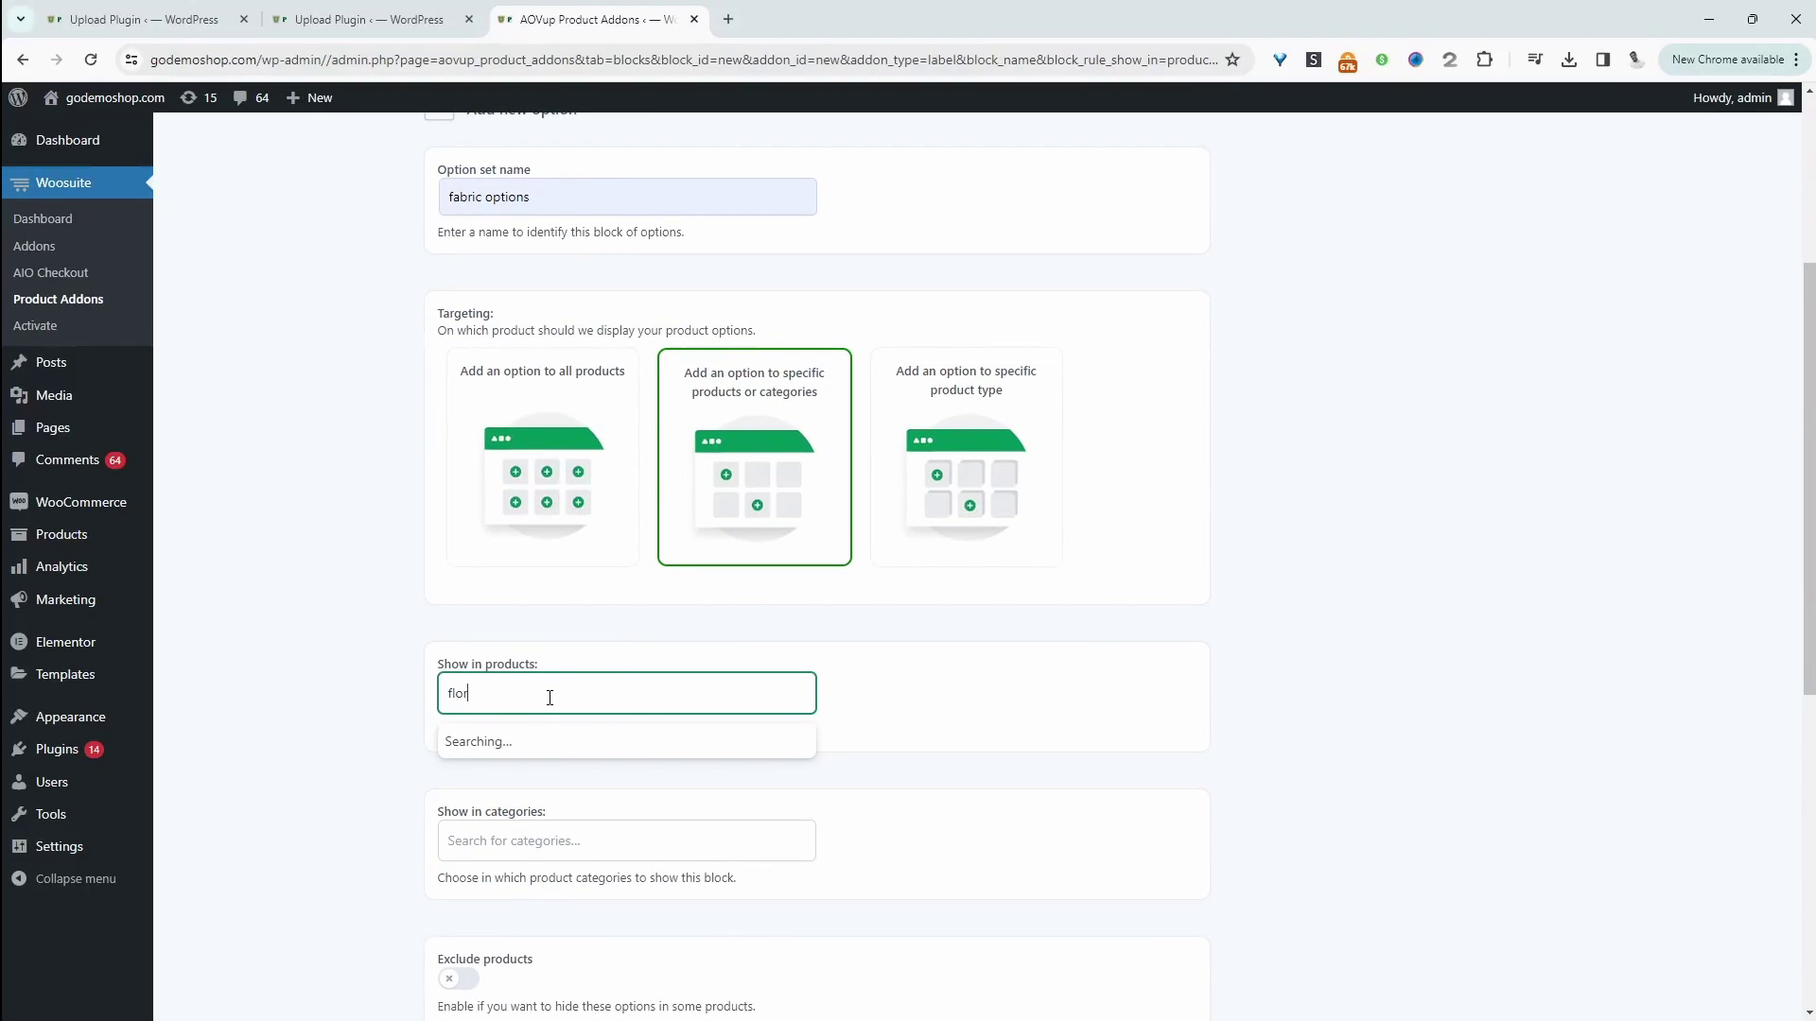
pyautogui.write('al')
pyautogui.click(516, 747)
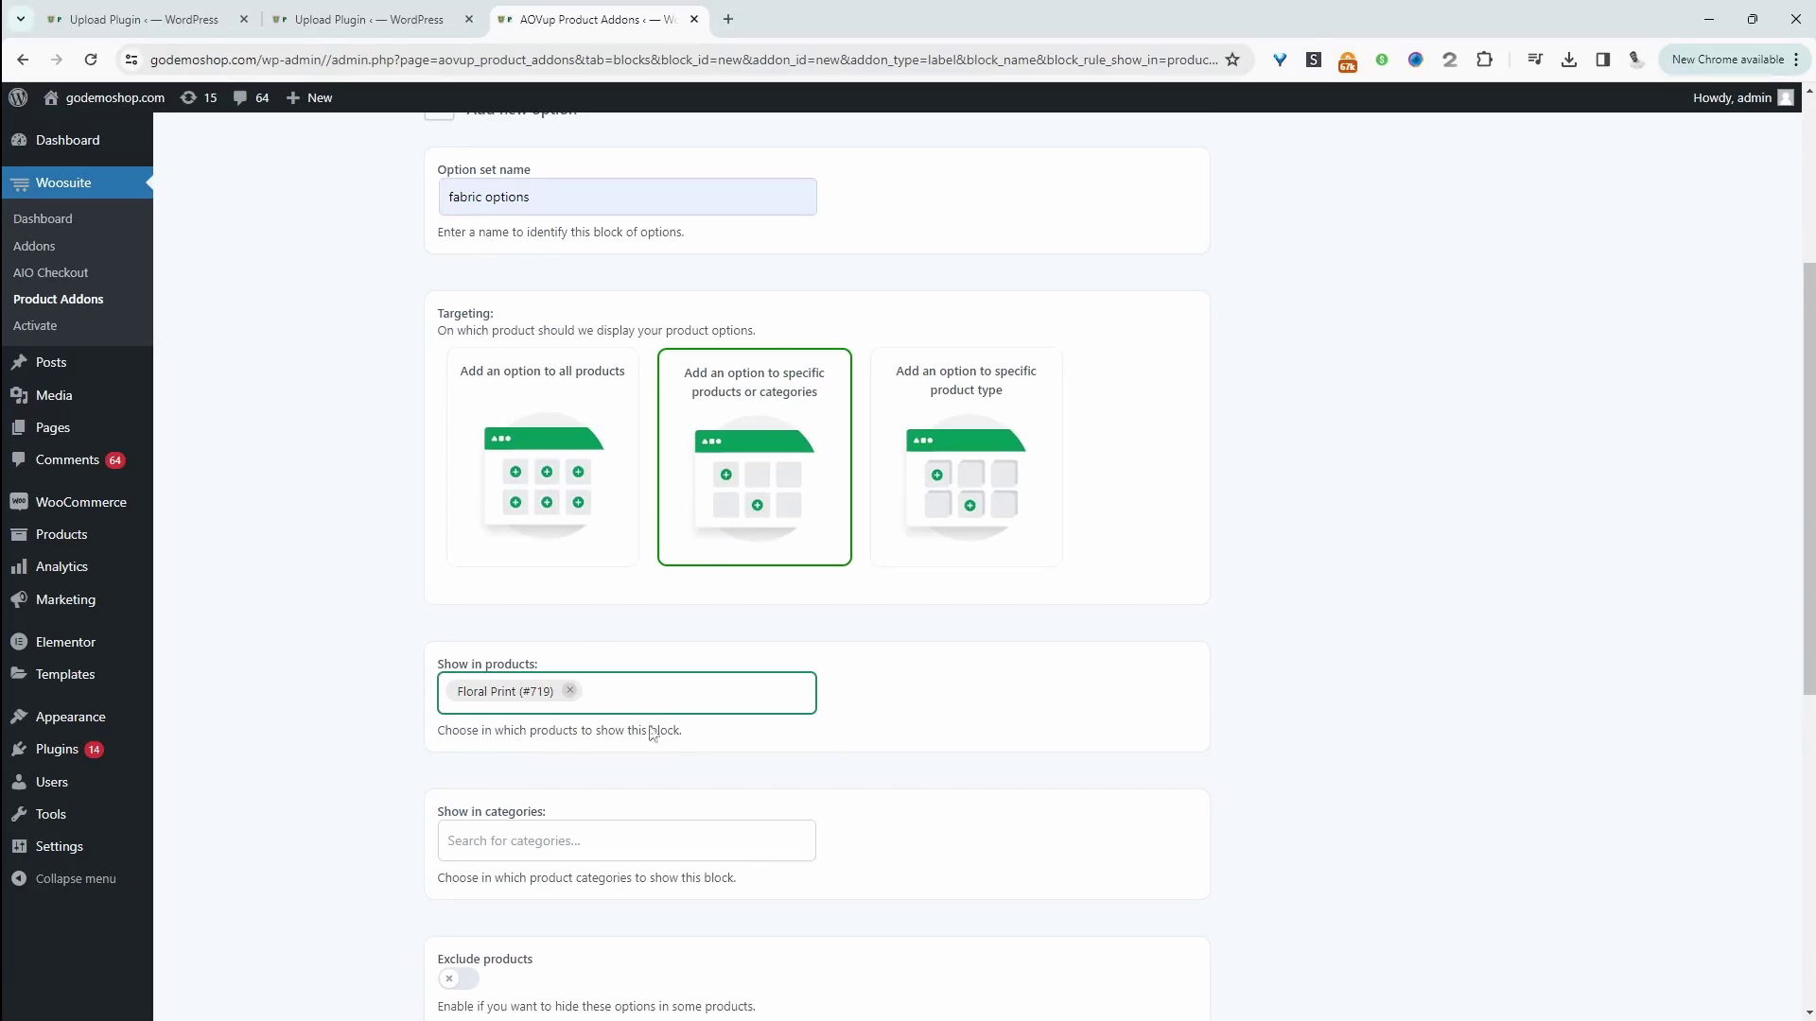
pyautogui.scroll(-6, 697, 750)
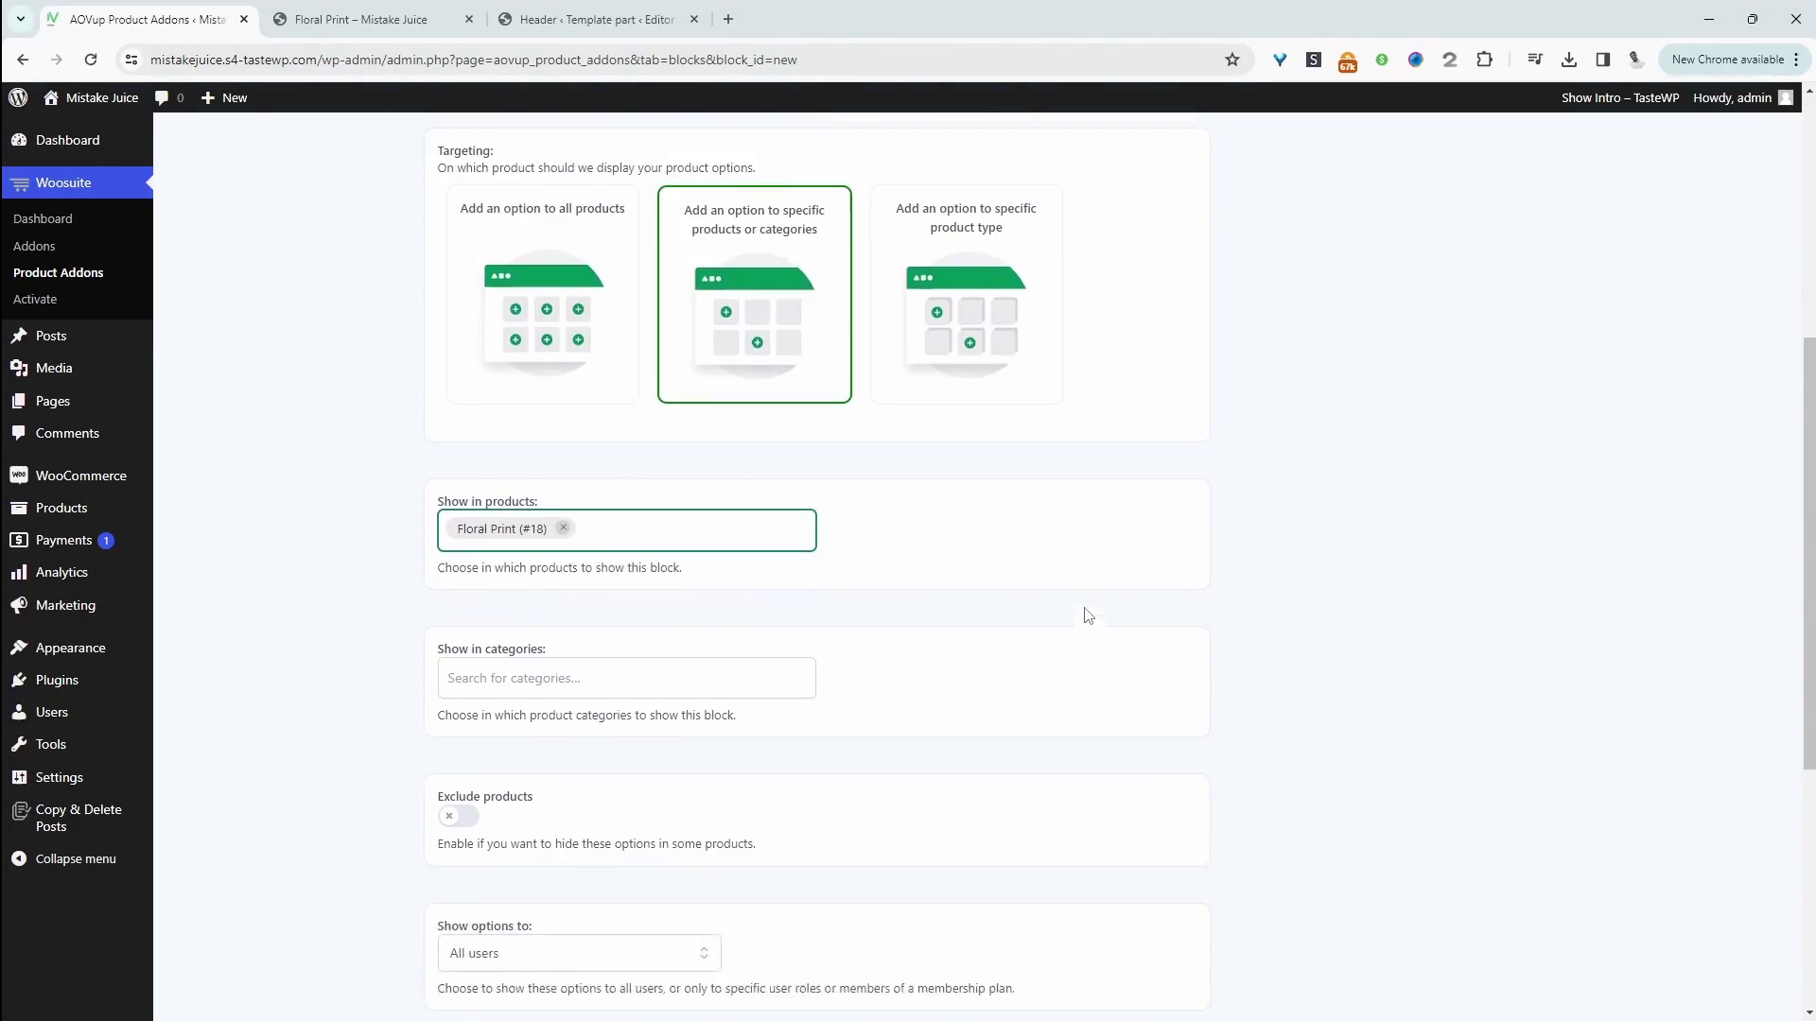
pyautogui.scroll(-6, 916, 662)
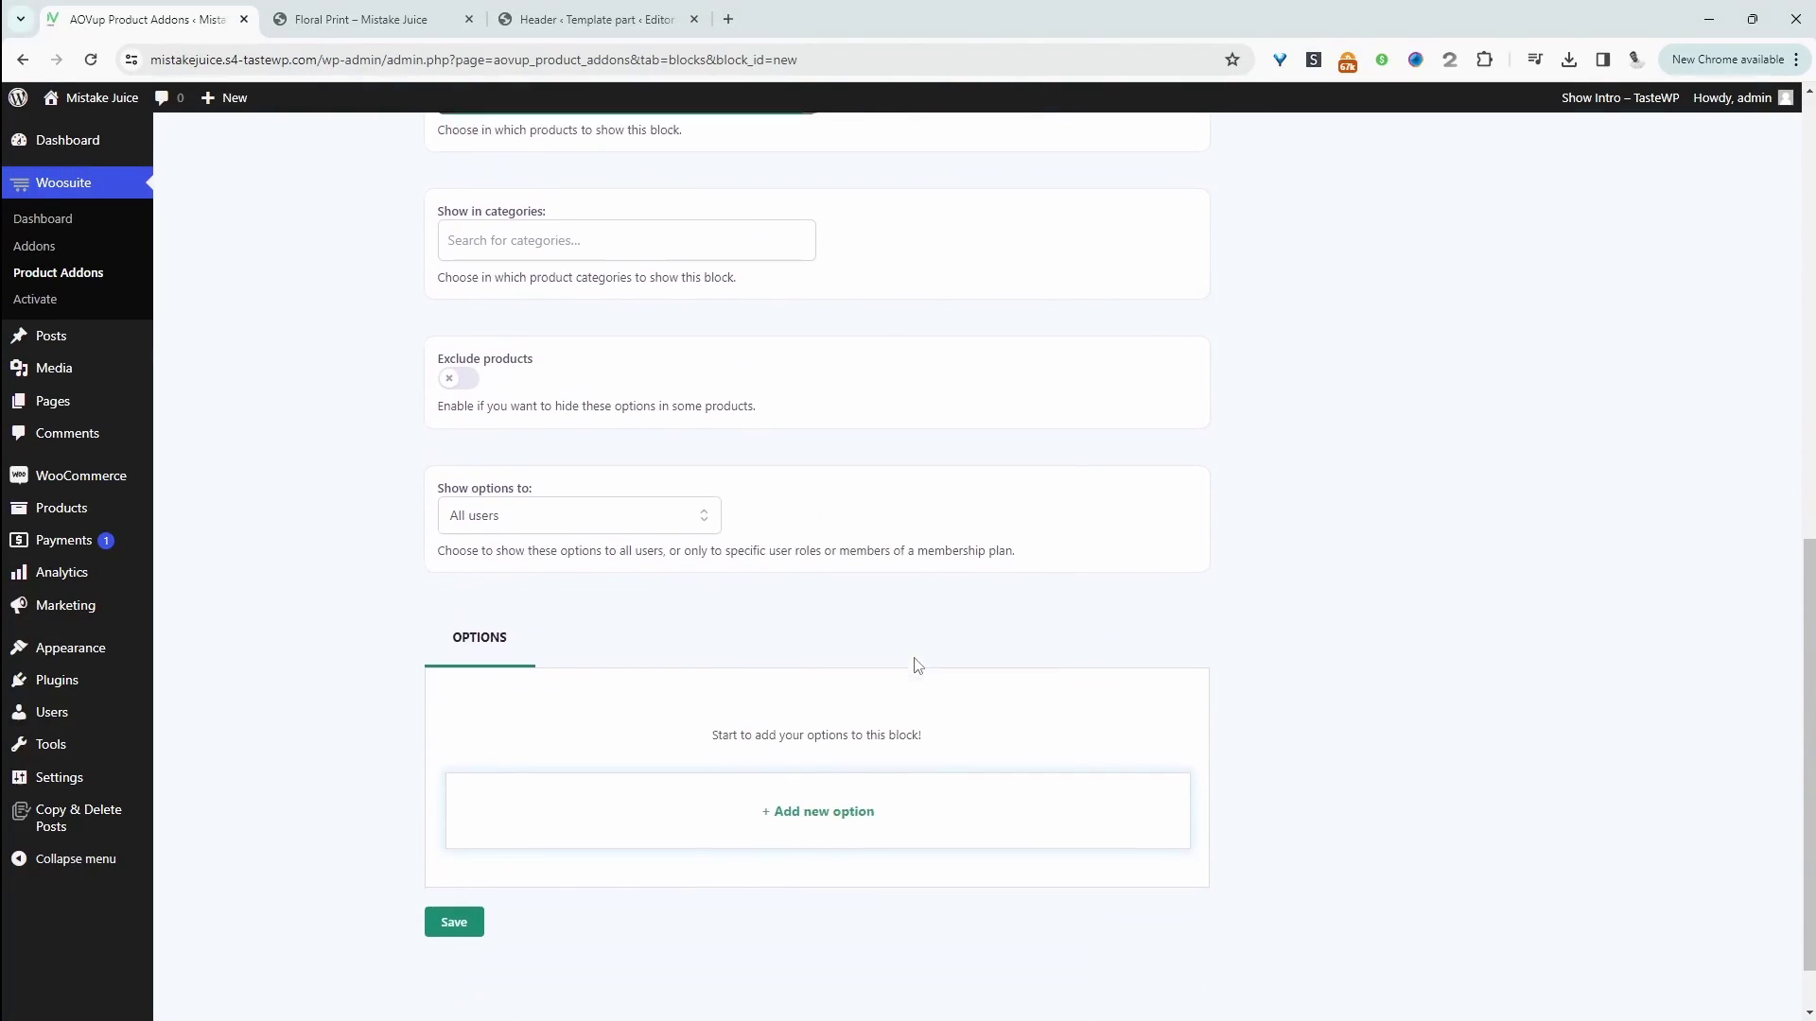
pyautogui.scroll(-1, 799, 823)
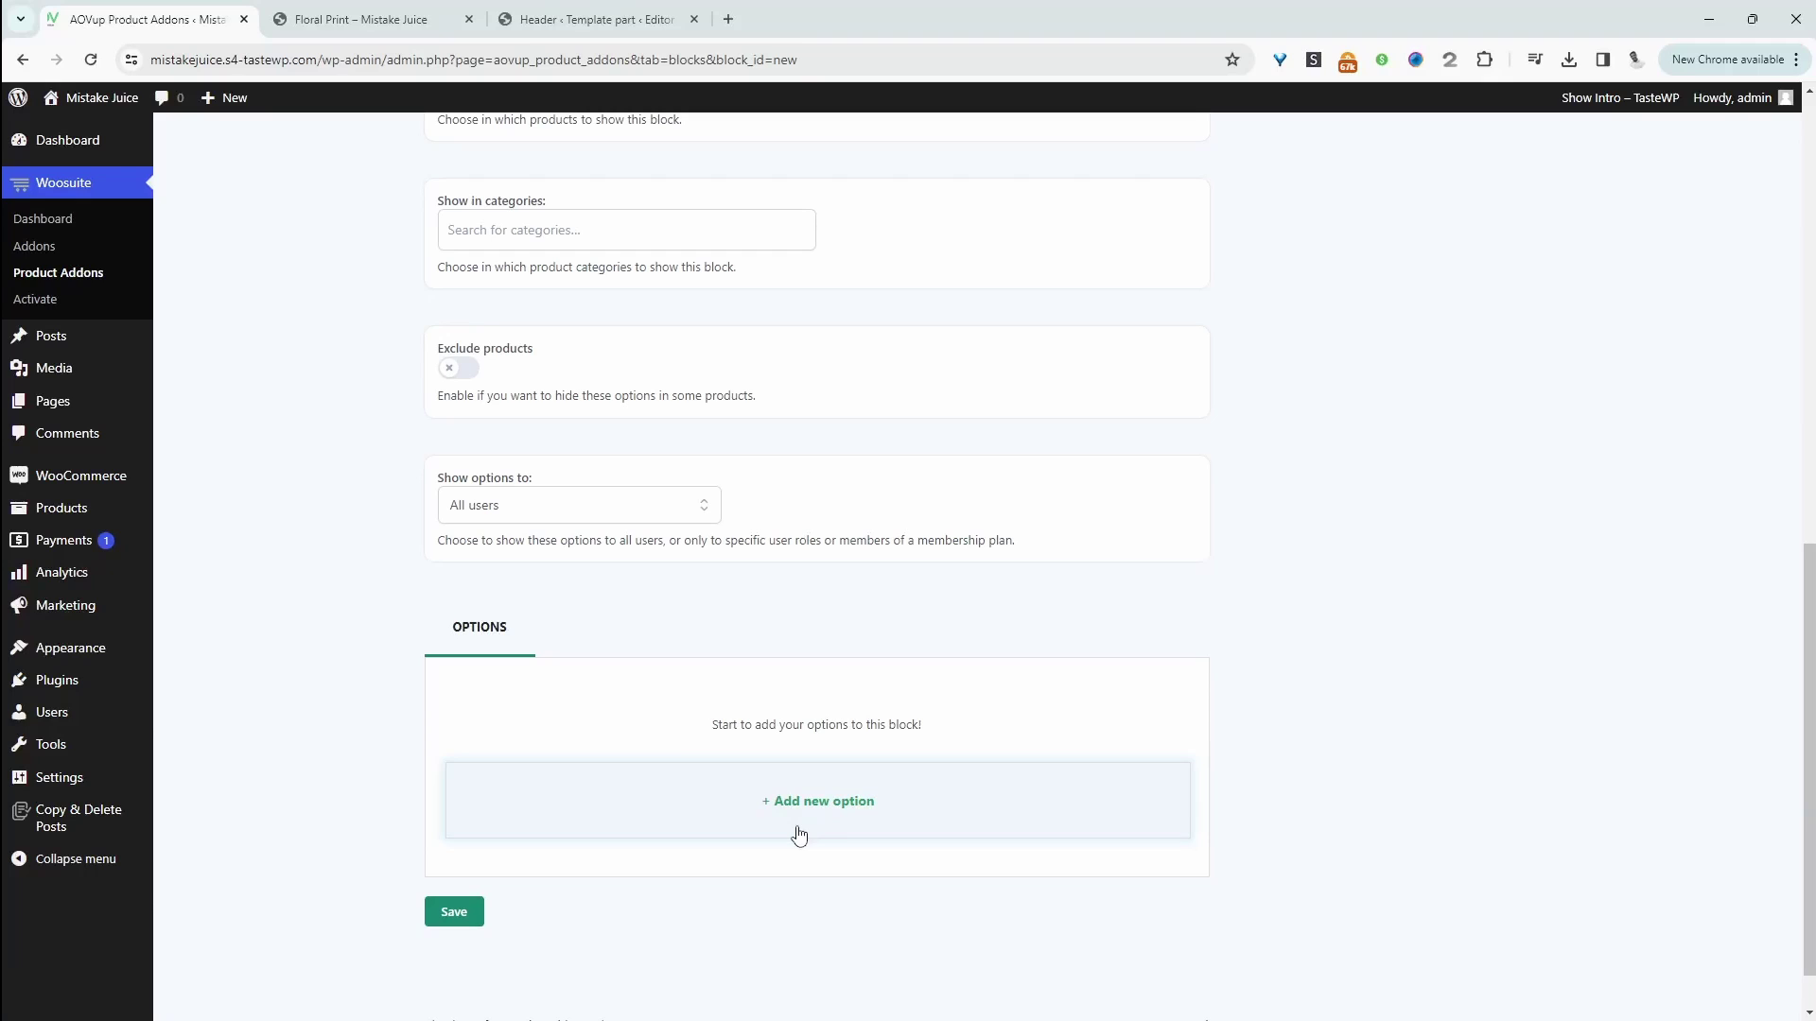
# Step: Add a Label or image option titled 'Choose Pattern' with a first choice named 'Print 1'
pyautogui.click(746, 794)
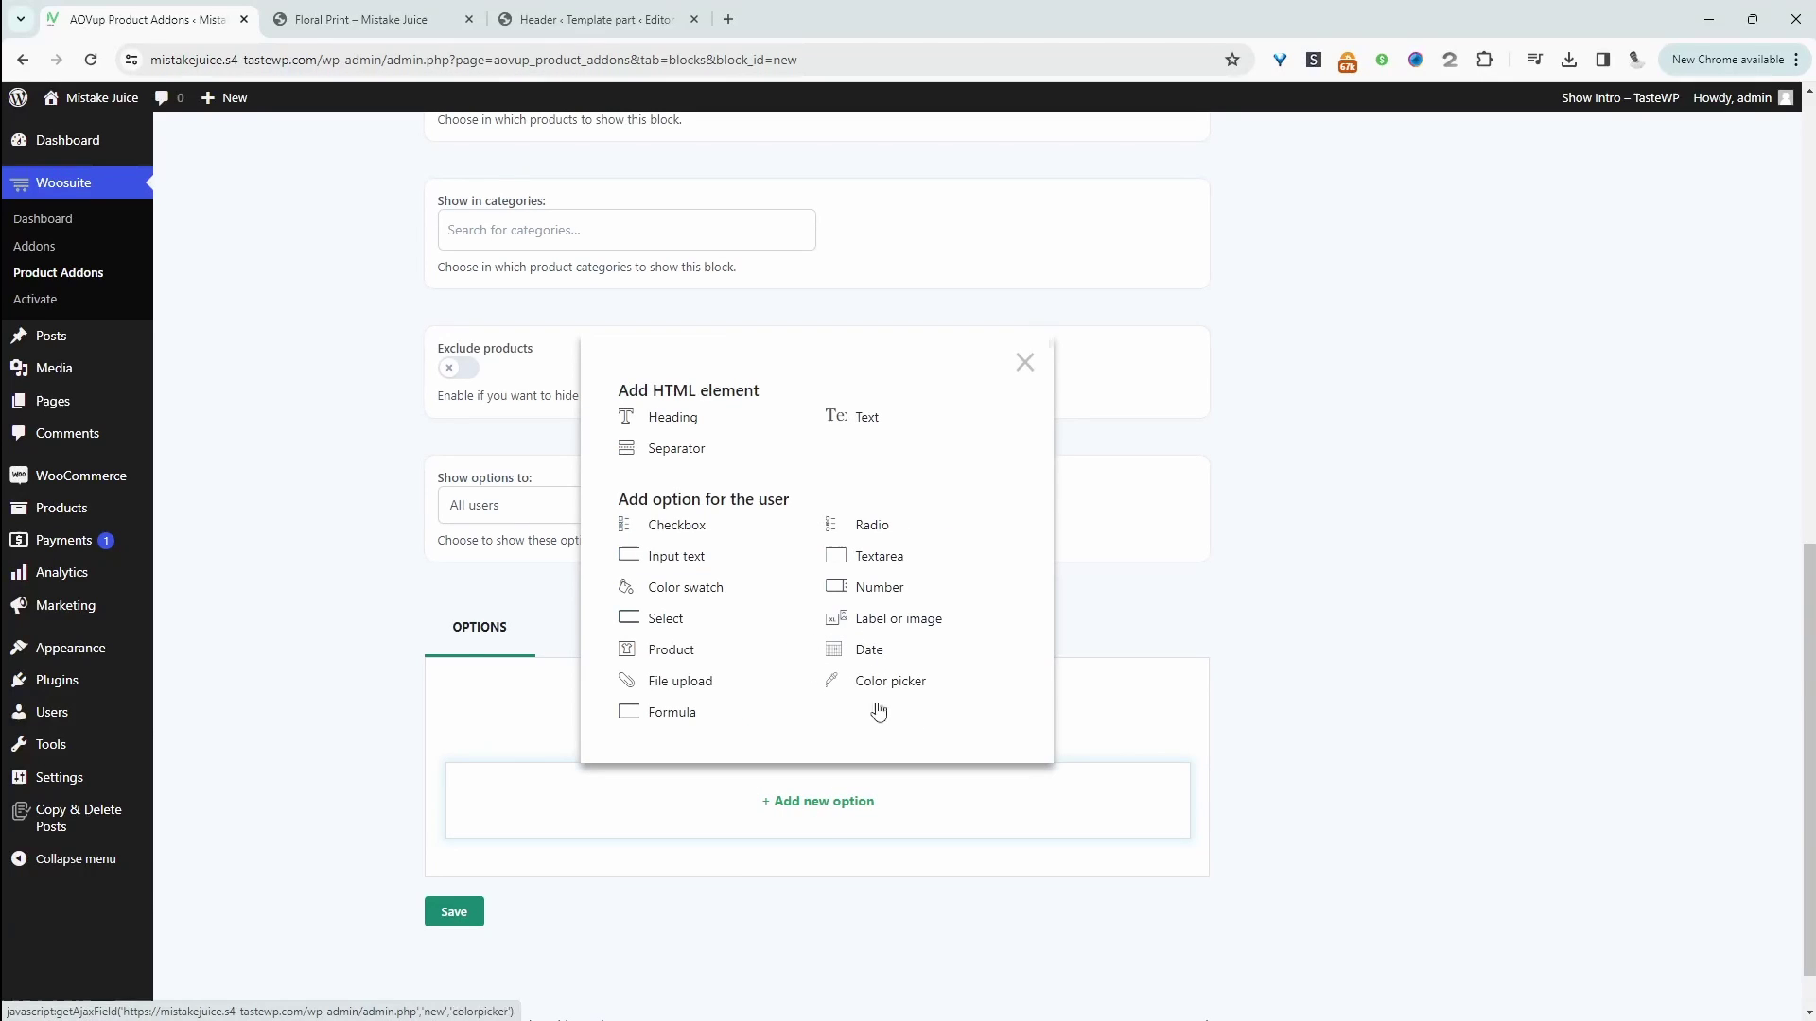
pyautogui.click(867, 630)
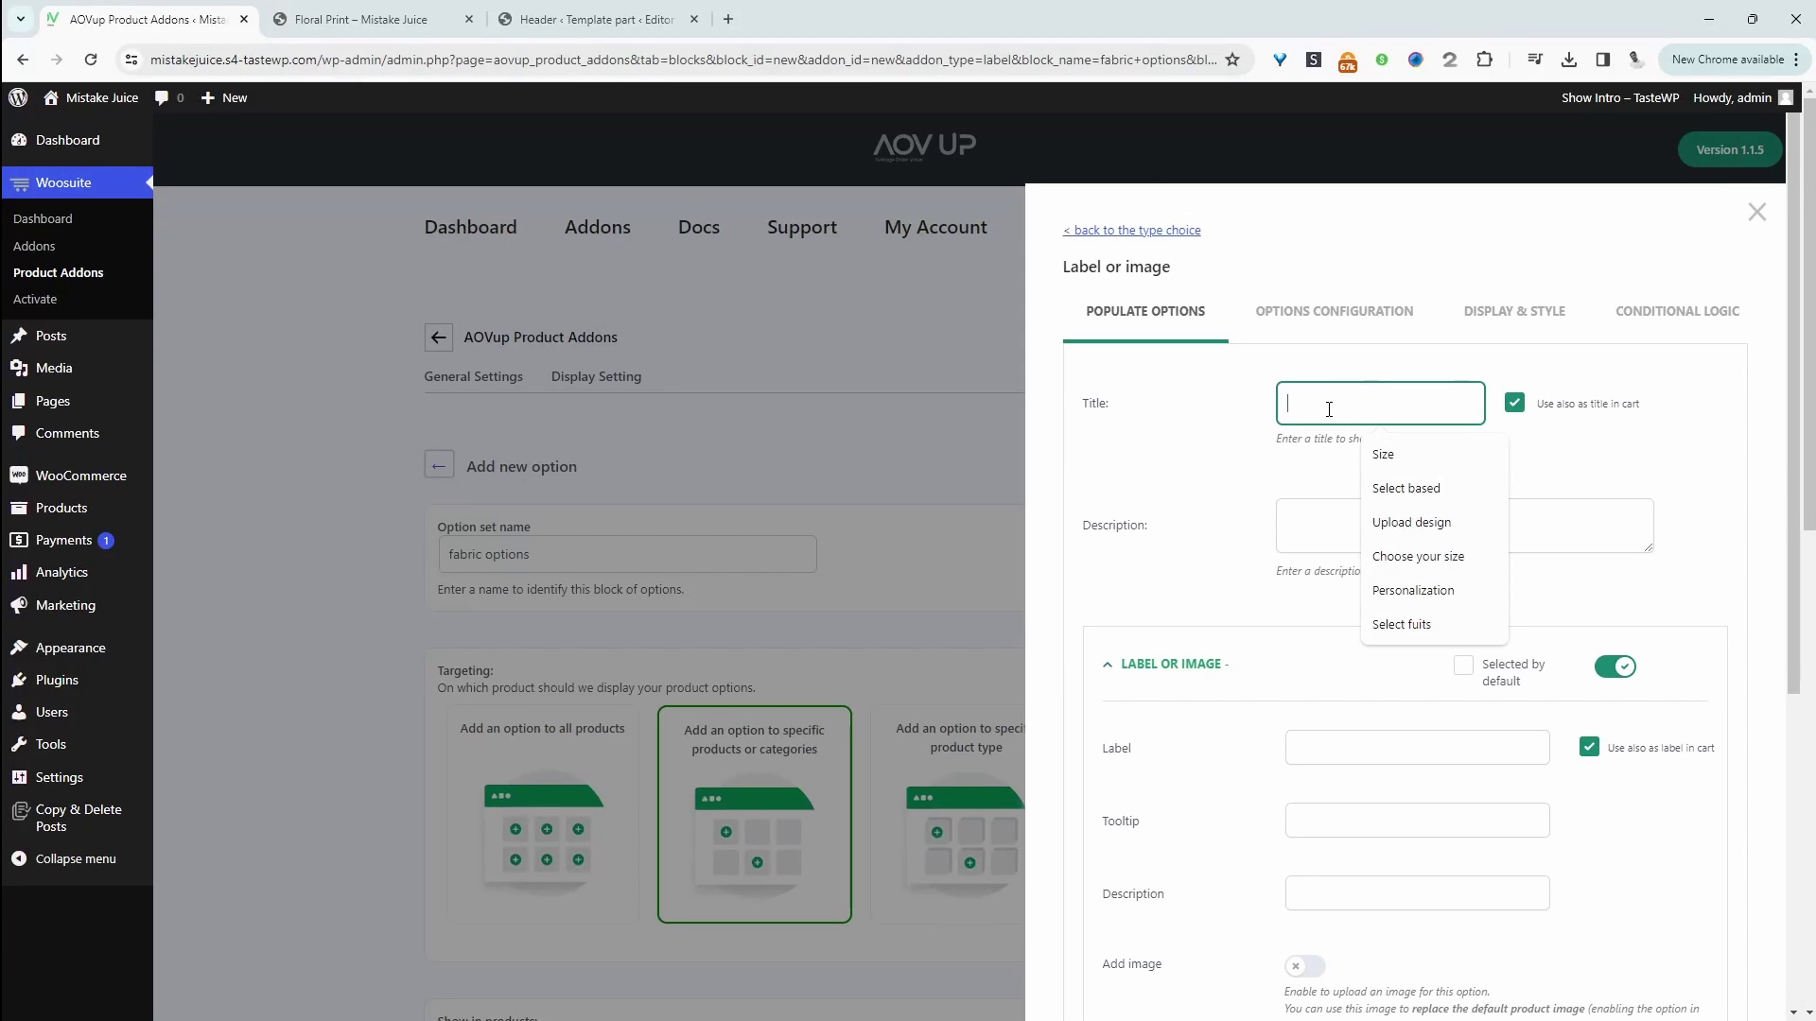
pyautogui.write('Choose Pattern')
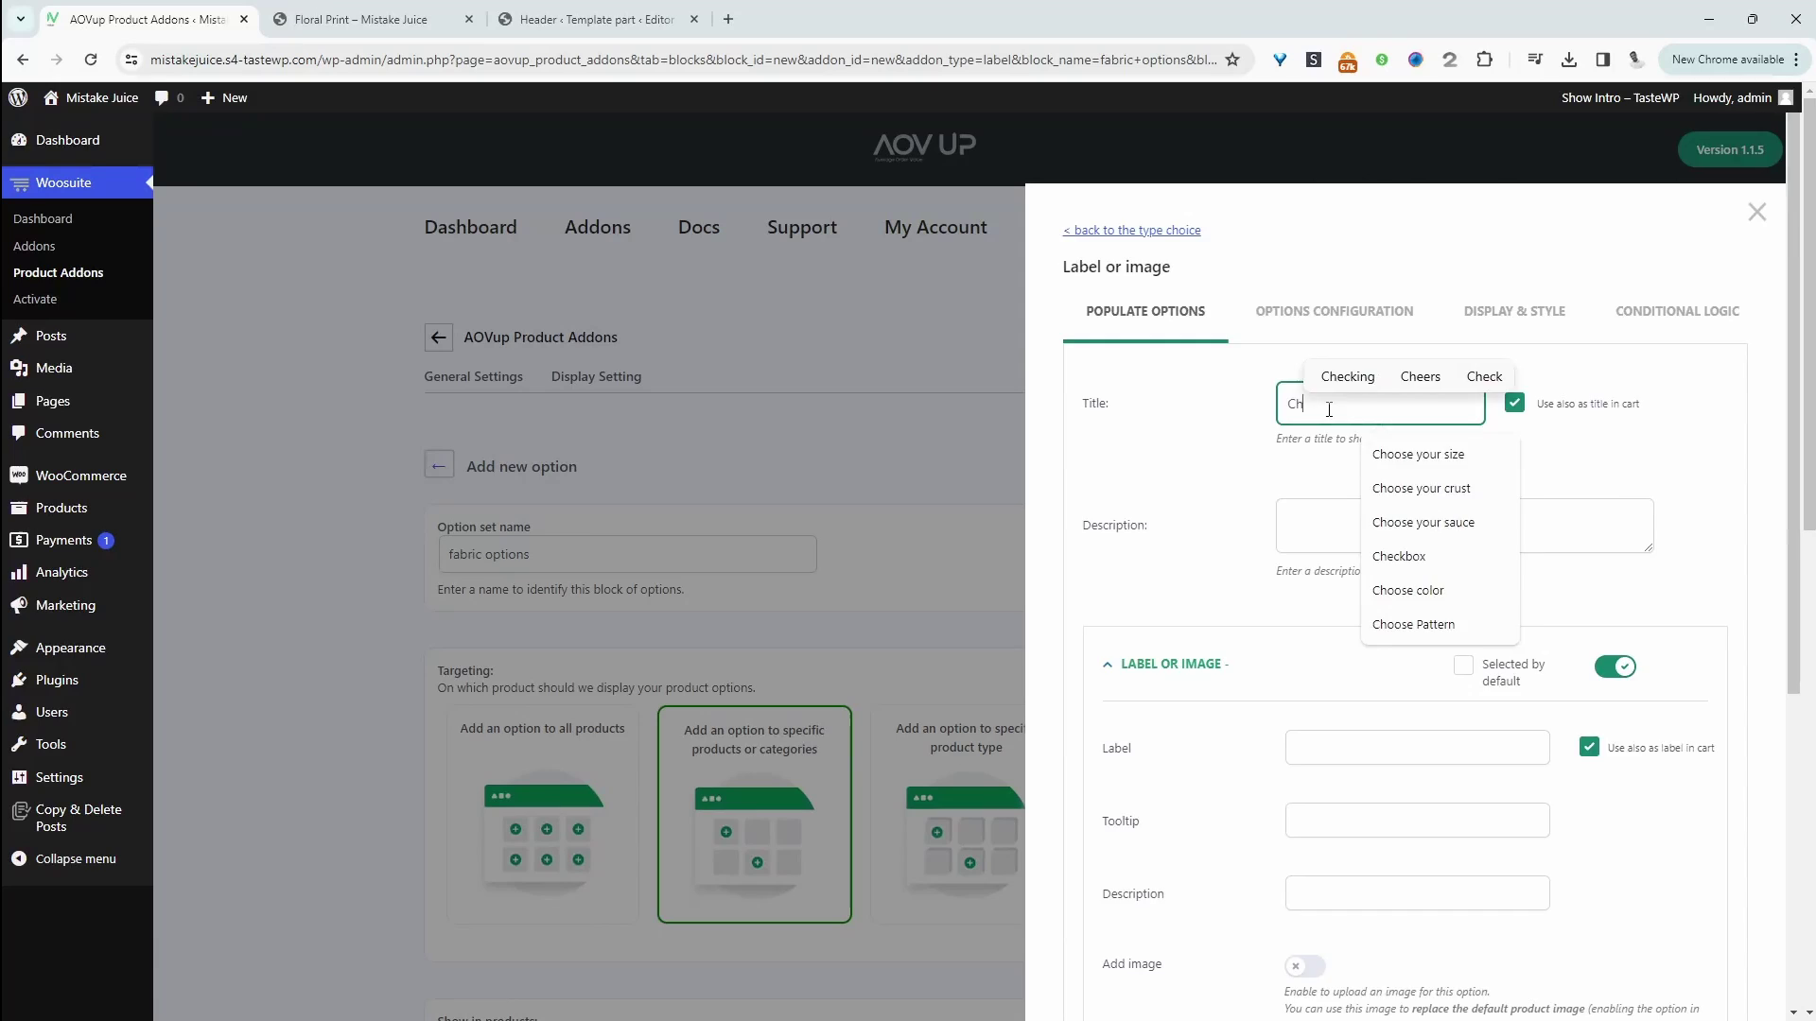
pyautogui.scroll(-3, 1328, 408)
pyautogui.click(1338, 497)
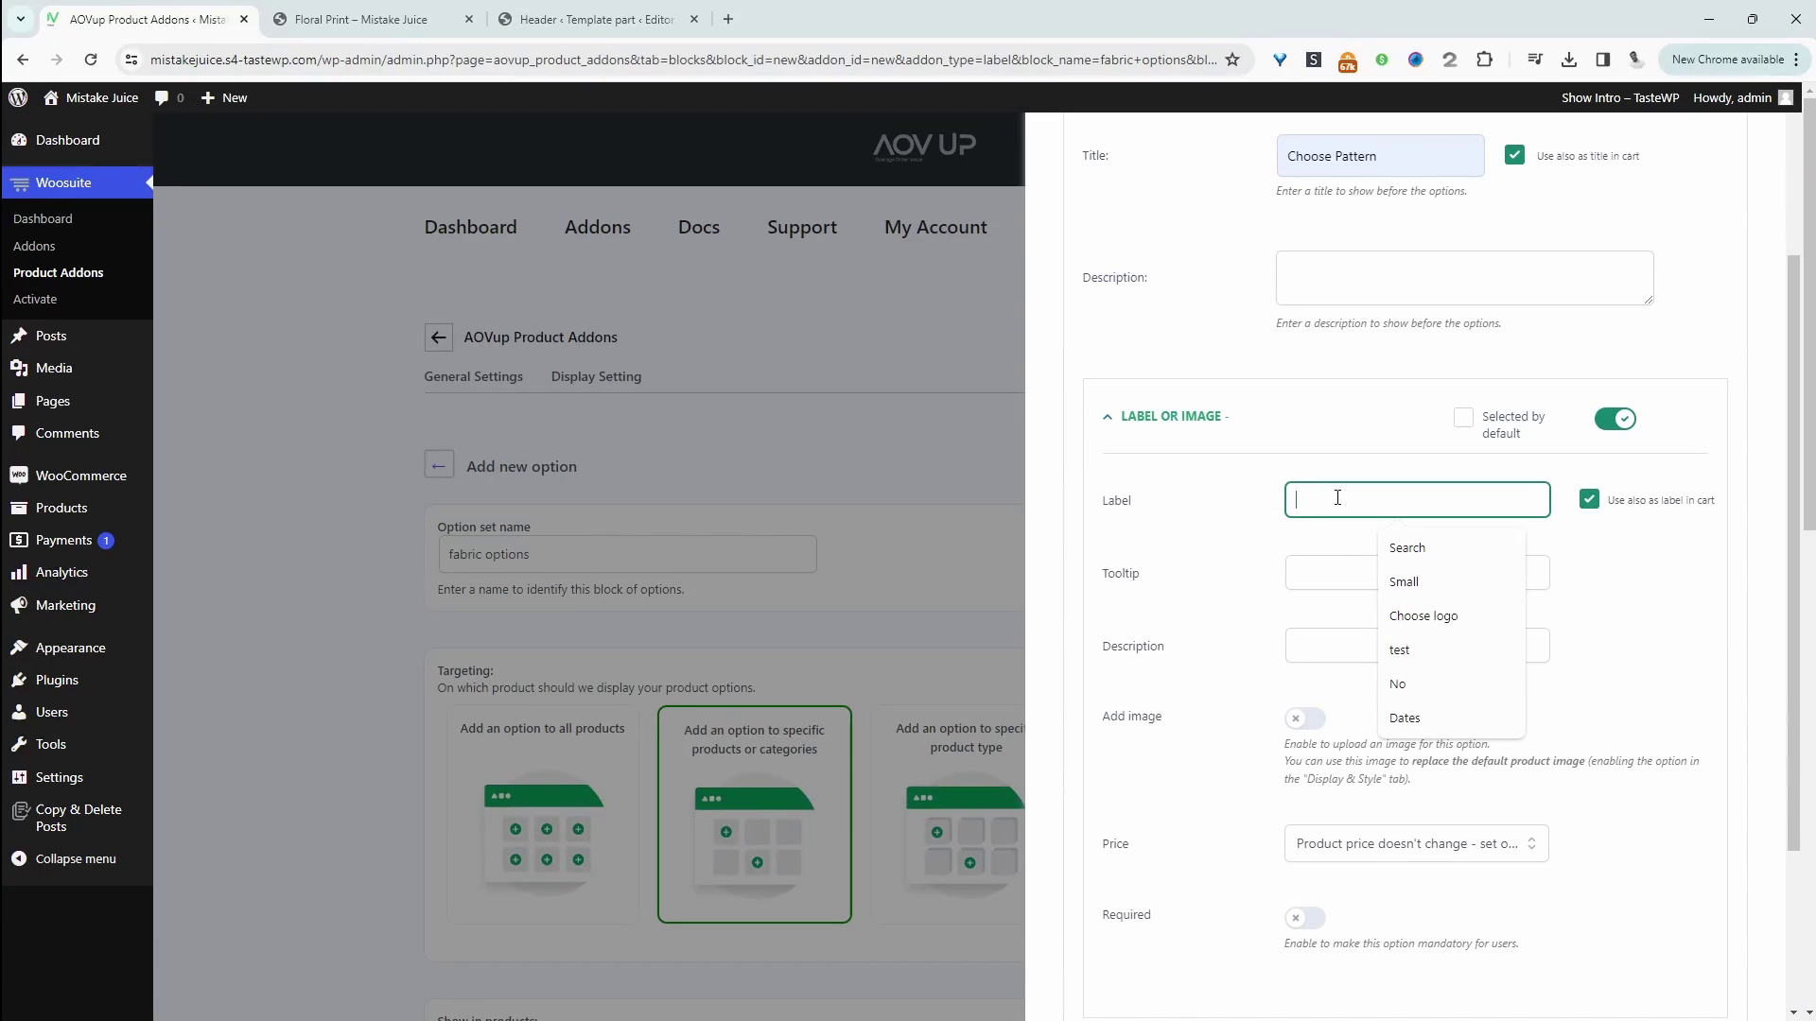
pyautogui.write('Print')
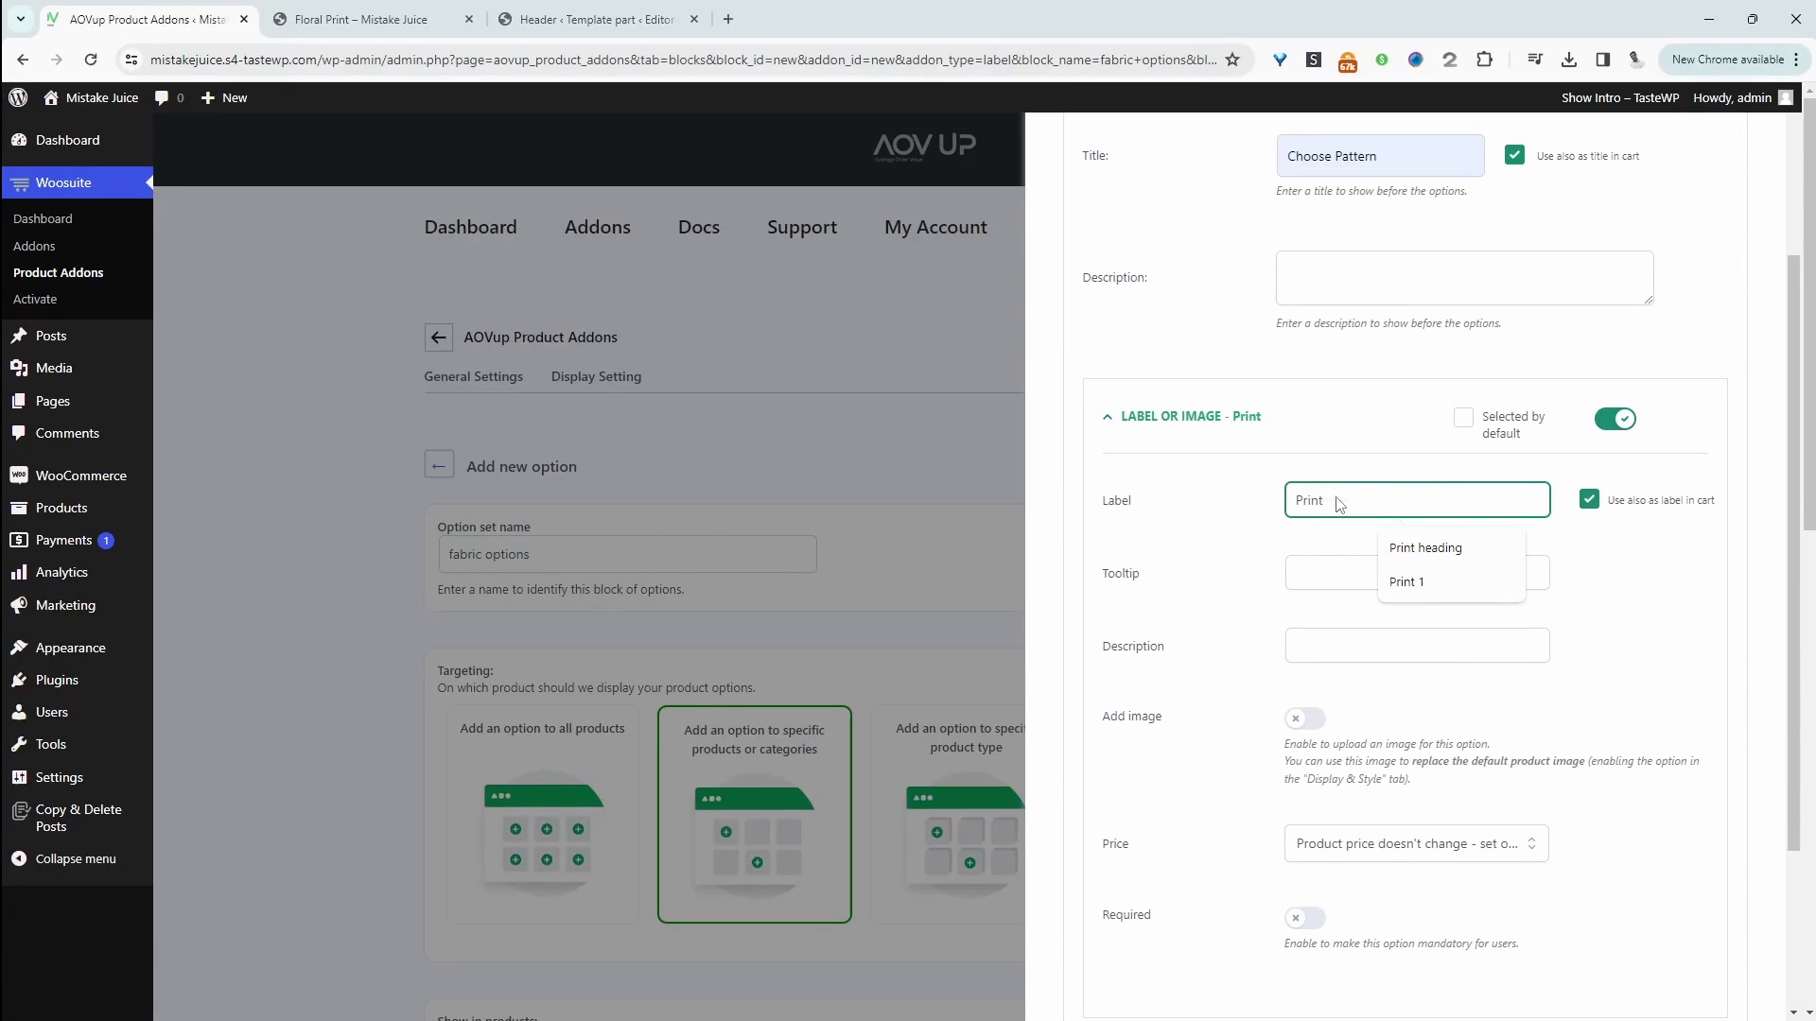
pyautogui.write(' 1')
# Step: Give the Print 1 choice the floral pattern image from the Media Library
pyautogui.scroll(-1, 1313, 697)
pyautogui.click(1306, 698)
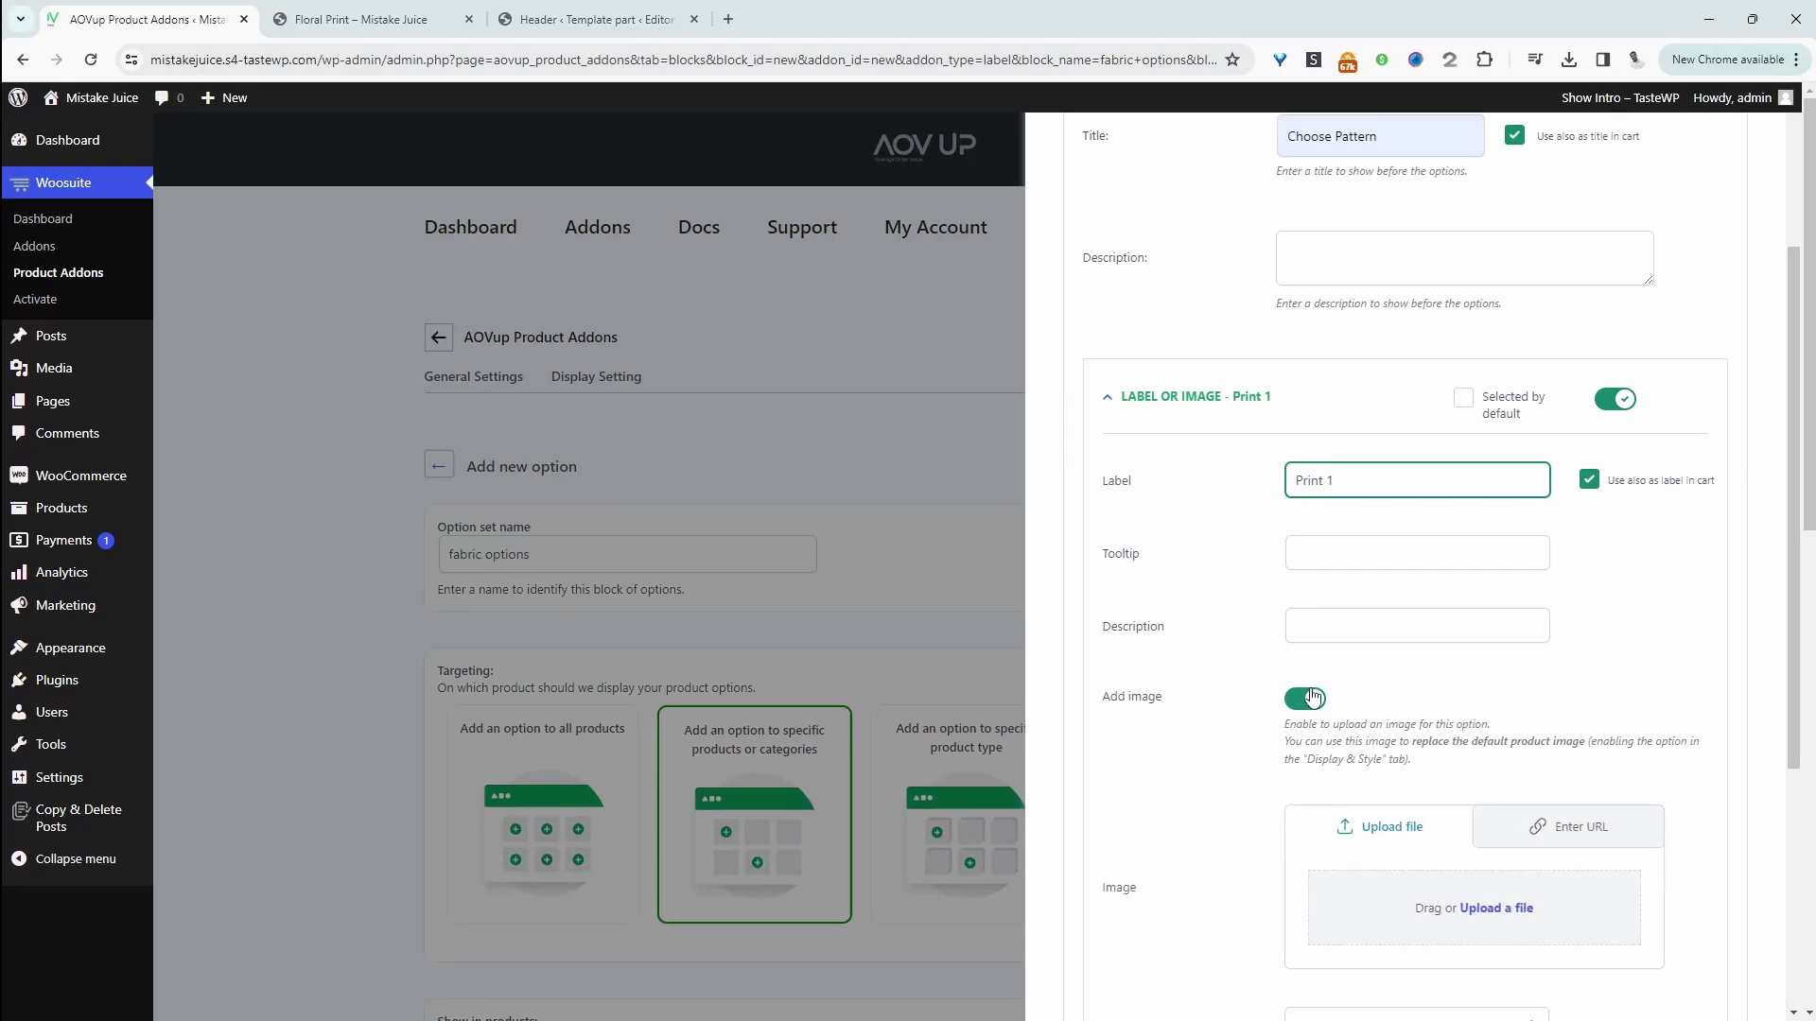
pyautogui.scroll(-2, 1410, 581)
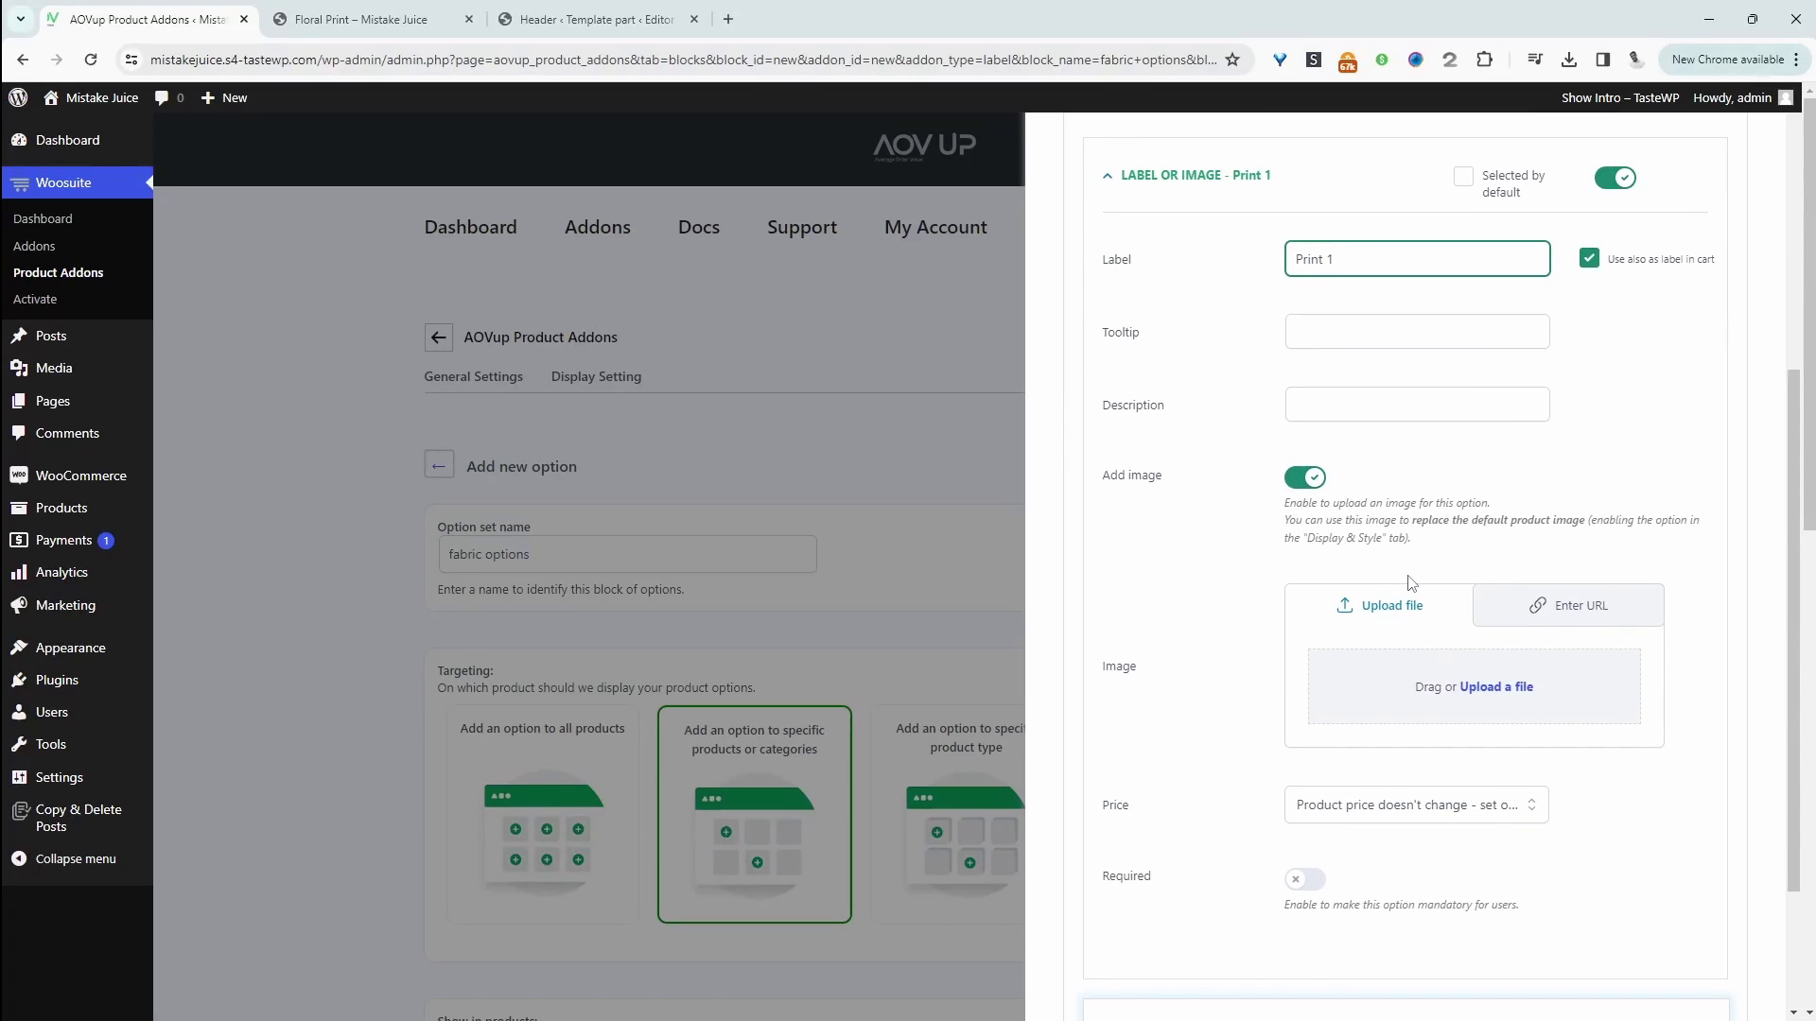
pyautogui.click(1512, 672)
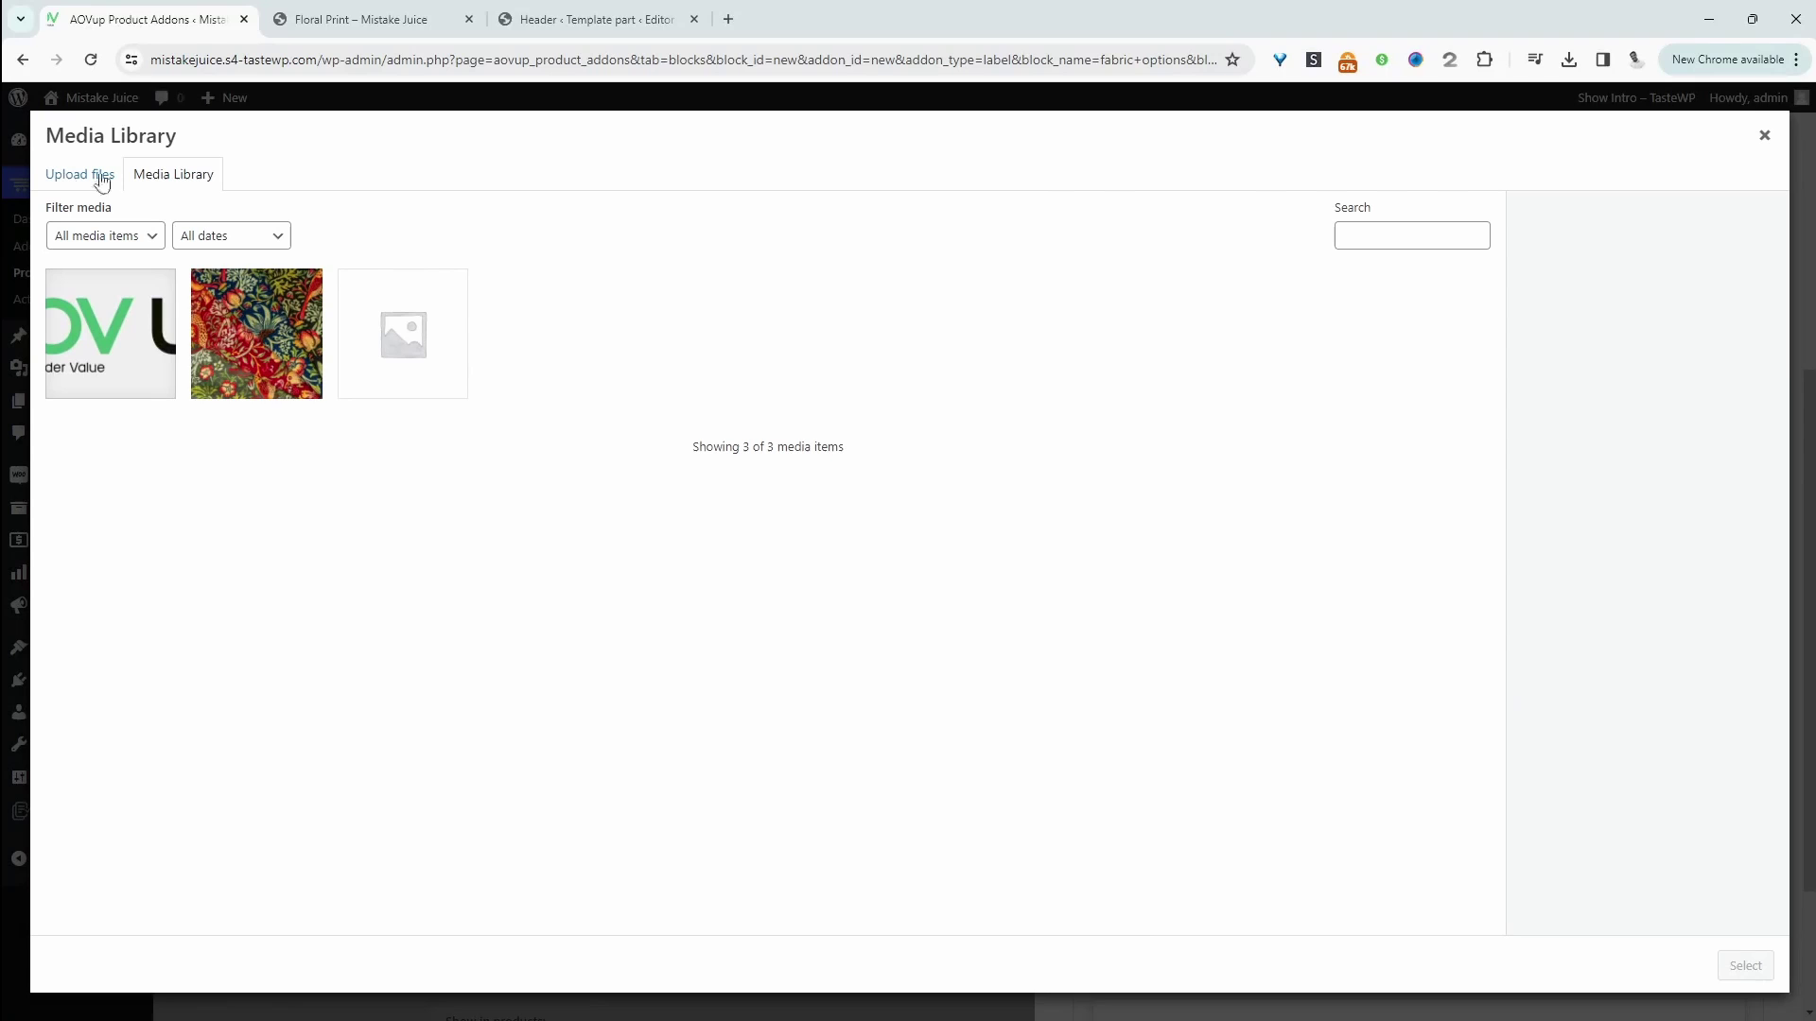
pyautogui.click(252, 315)
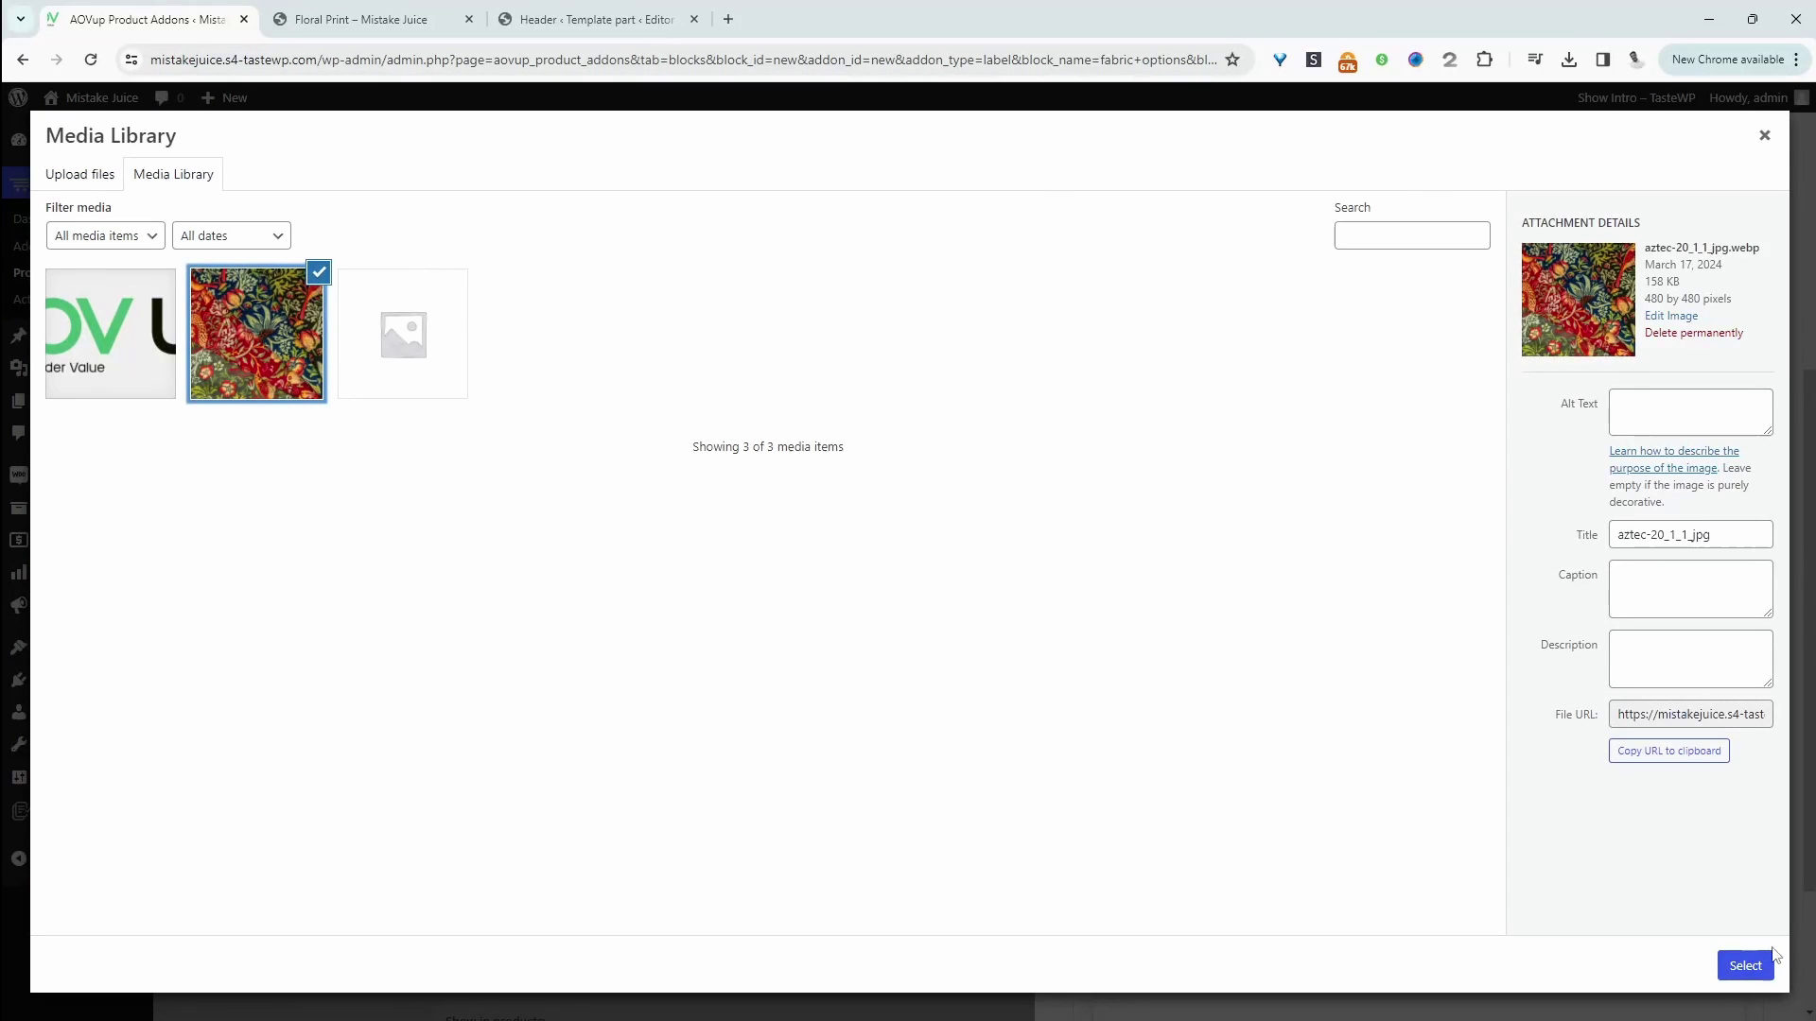
pyautogui.click(1745, 966)
# Step: Add a 'Print 2' choice with its own image and an unchanged price
pyautogui.click(1362, 721)
pyautogui.scroll(-3, 1361, 747)
pyautogui.click(1320, 721)
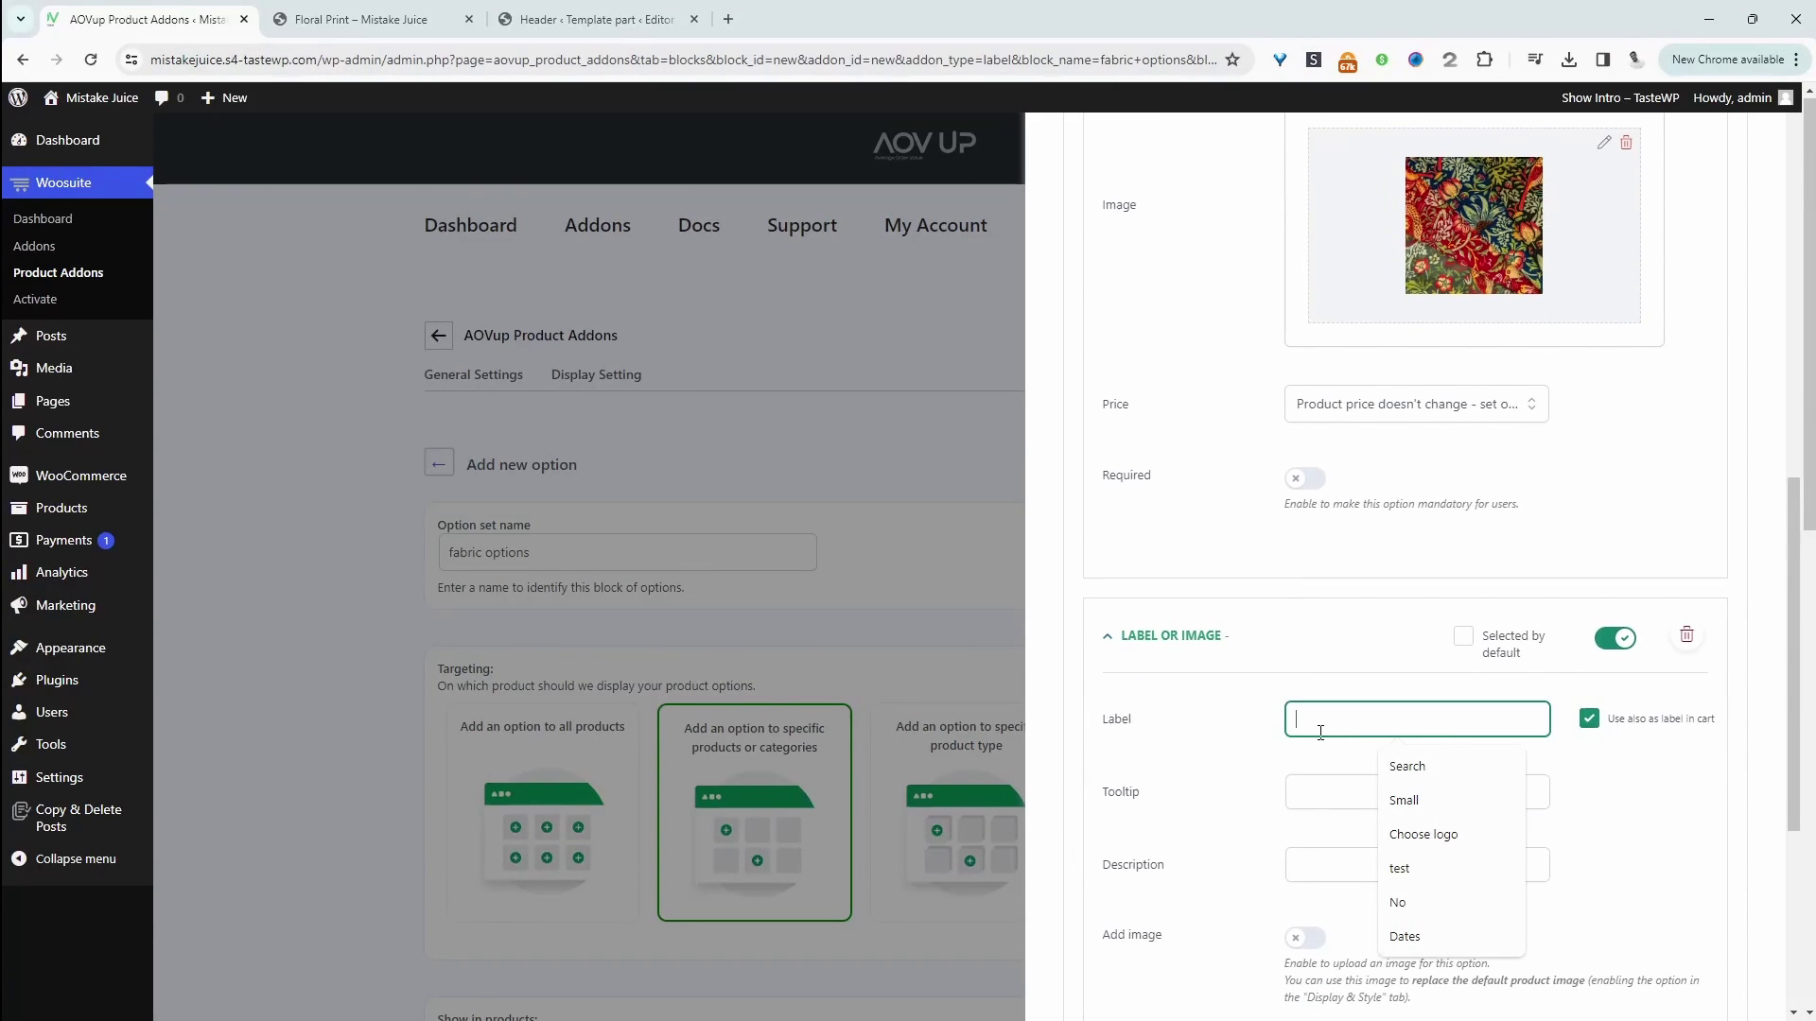
pyautogui.write('Print ')
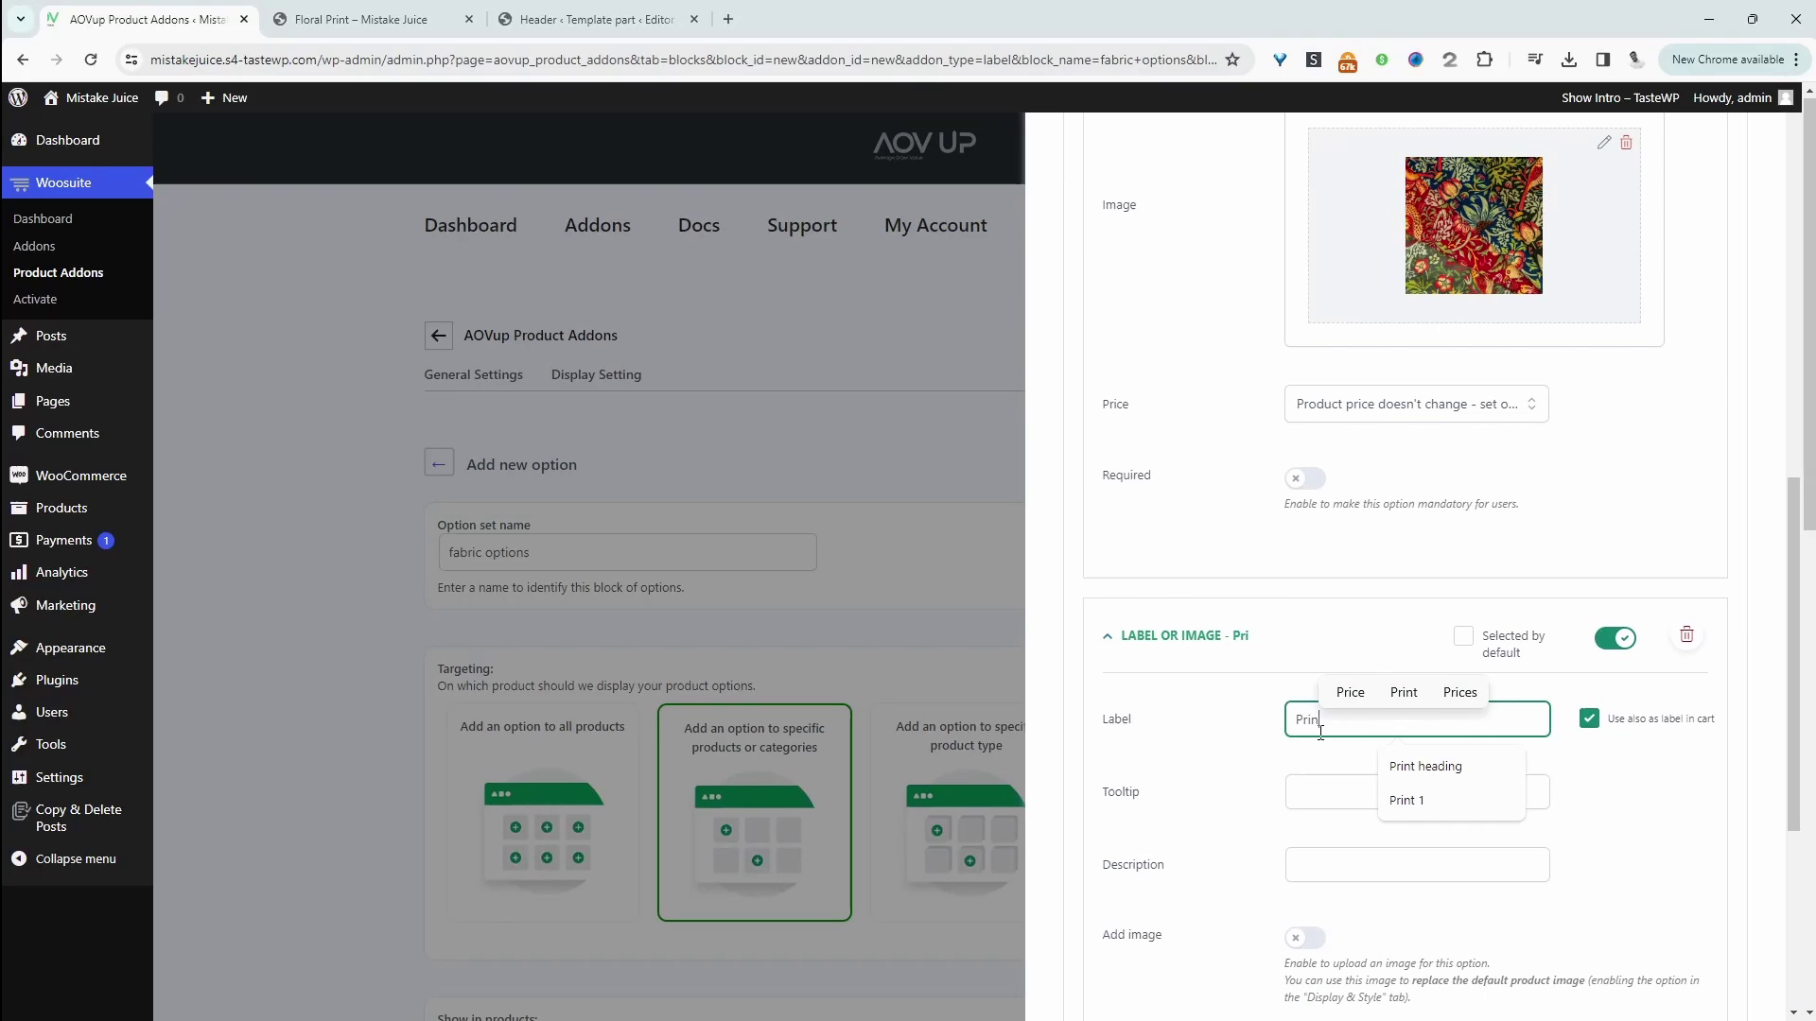
pyautogui.write('2')
pyautogui.scroll(-3, 1321, 733)
pyautogui.click(1305, 615)
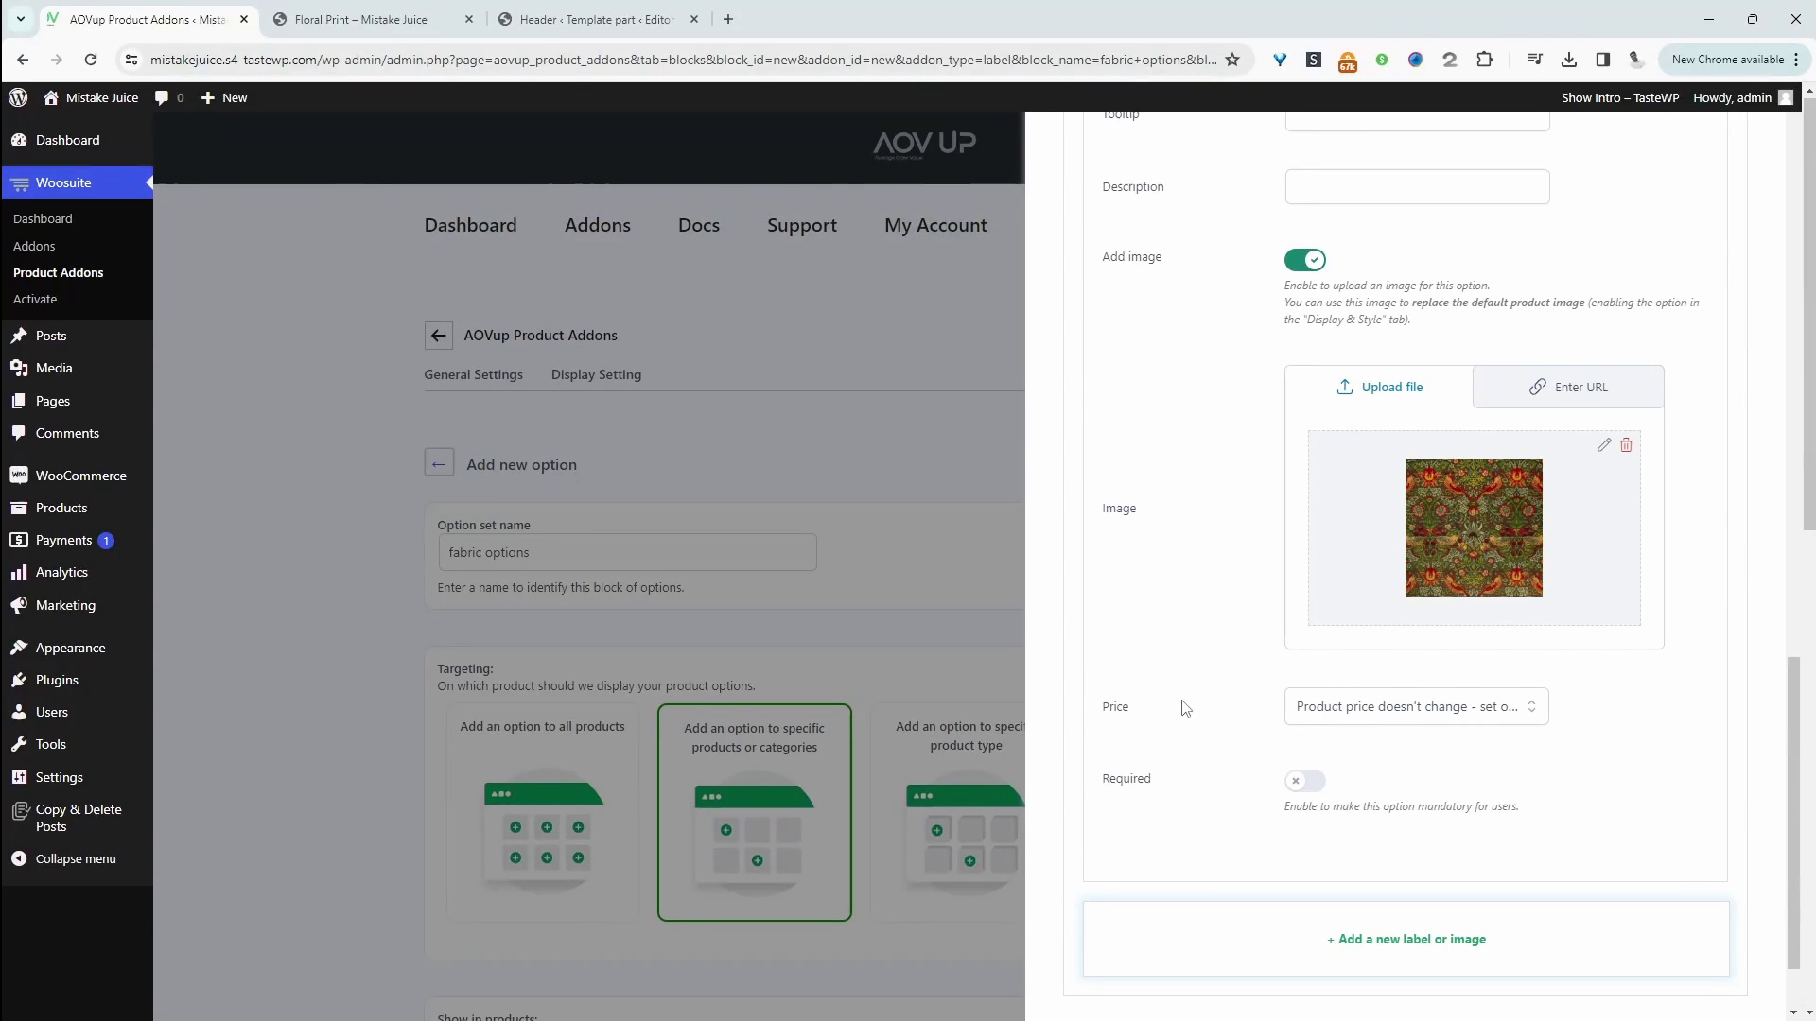
pyautogui.click(1390, 726)
pyautogui.click(1520, 710)
# Step: Add a third choice named 'Print 3' and save the Choose Pattern option
pyautogui.scroll(-1, 1369, 740)
pyautogui.click(1338, 831)
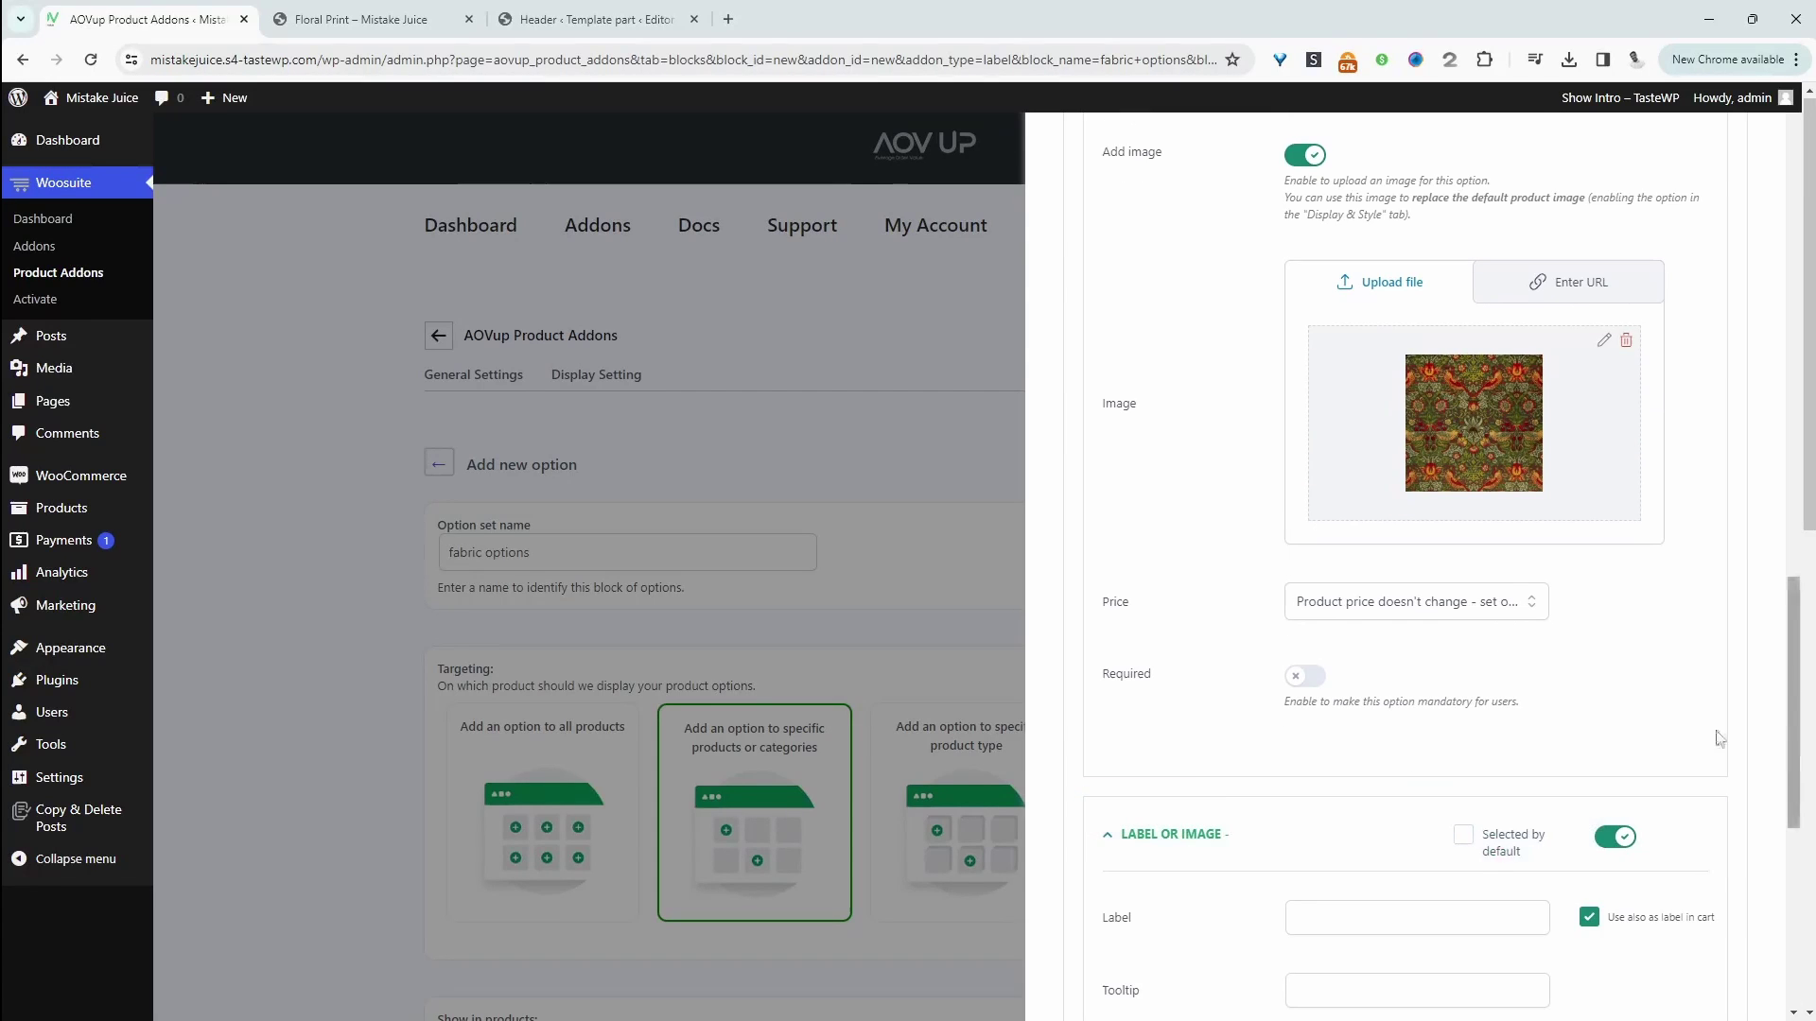
pyautogui.scroll(-1, 1269, 766)
pyautogui.click(1405, 804)
pyautogui.write('P')
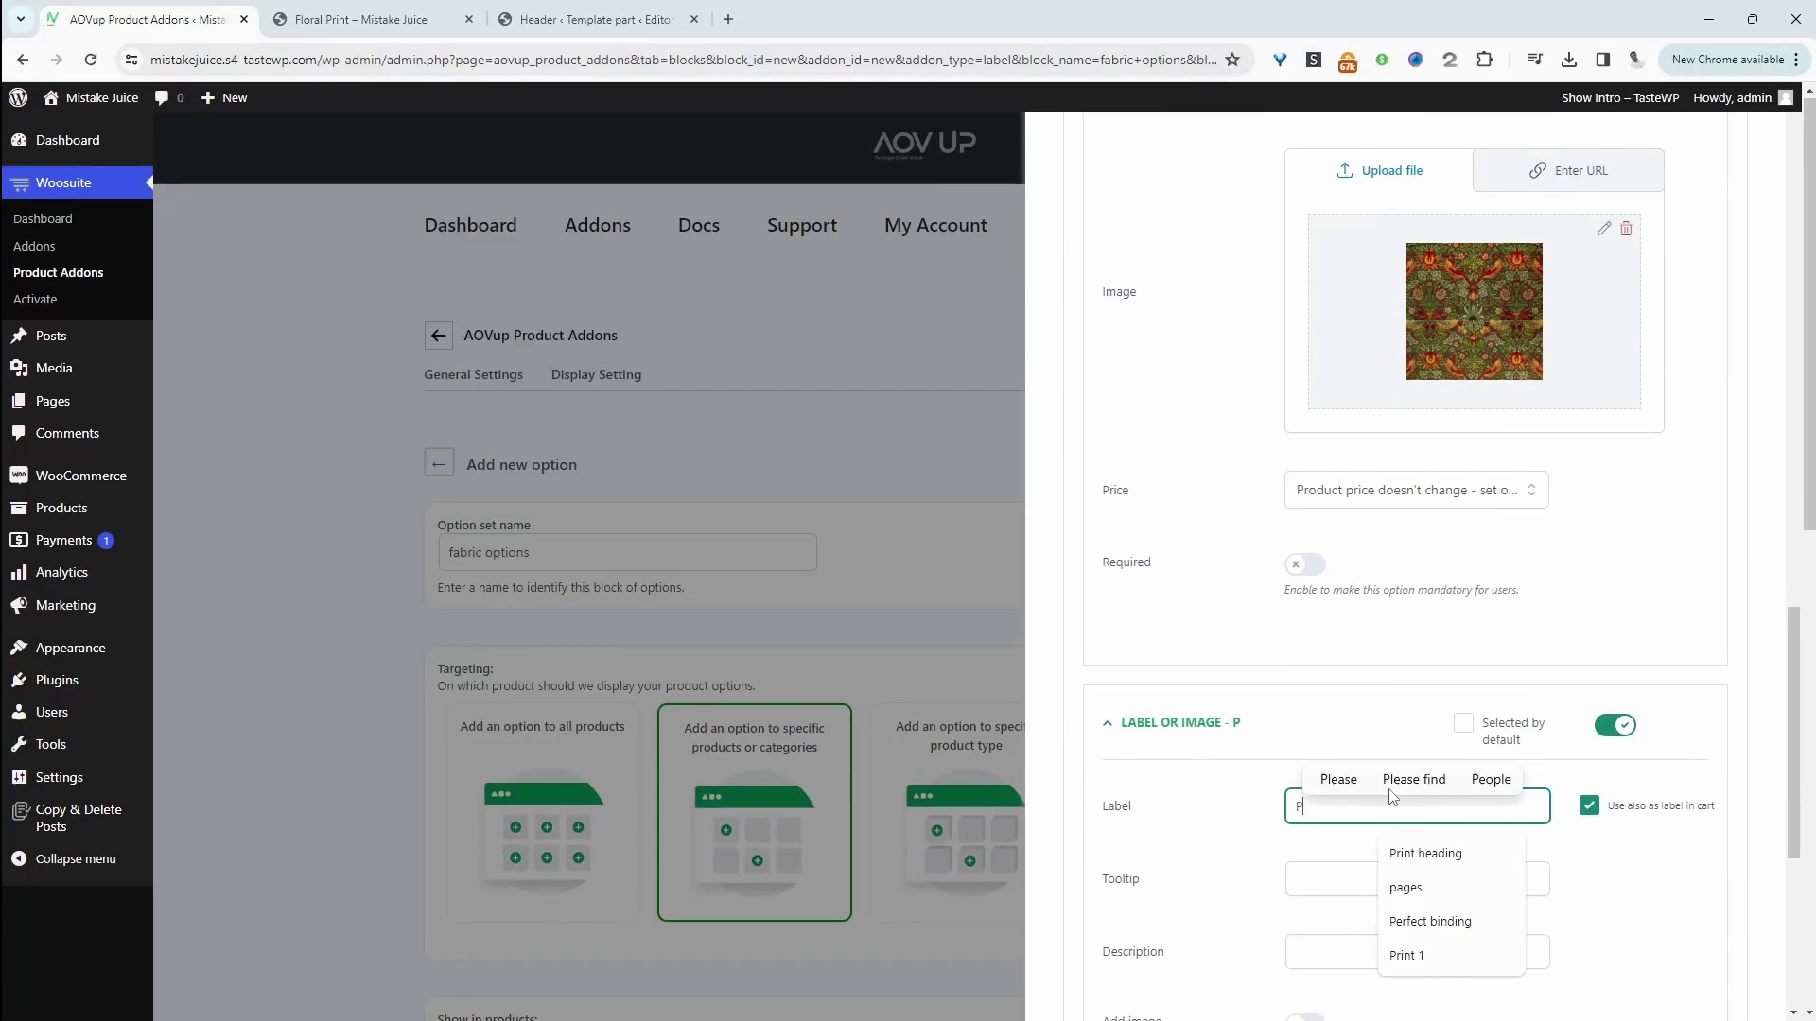
pyautogui.write('rint 3')
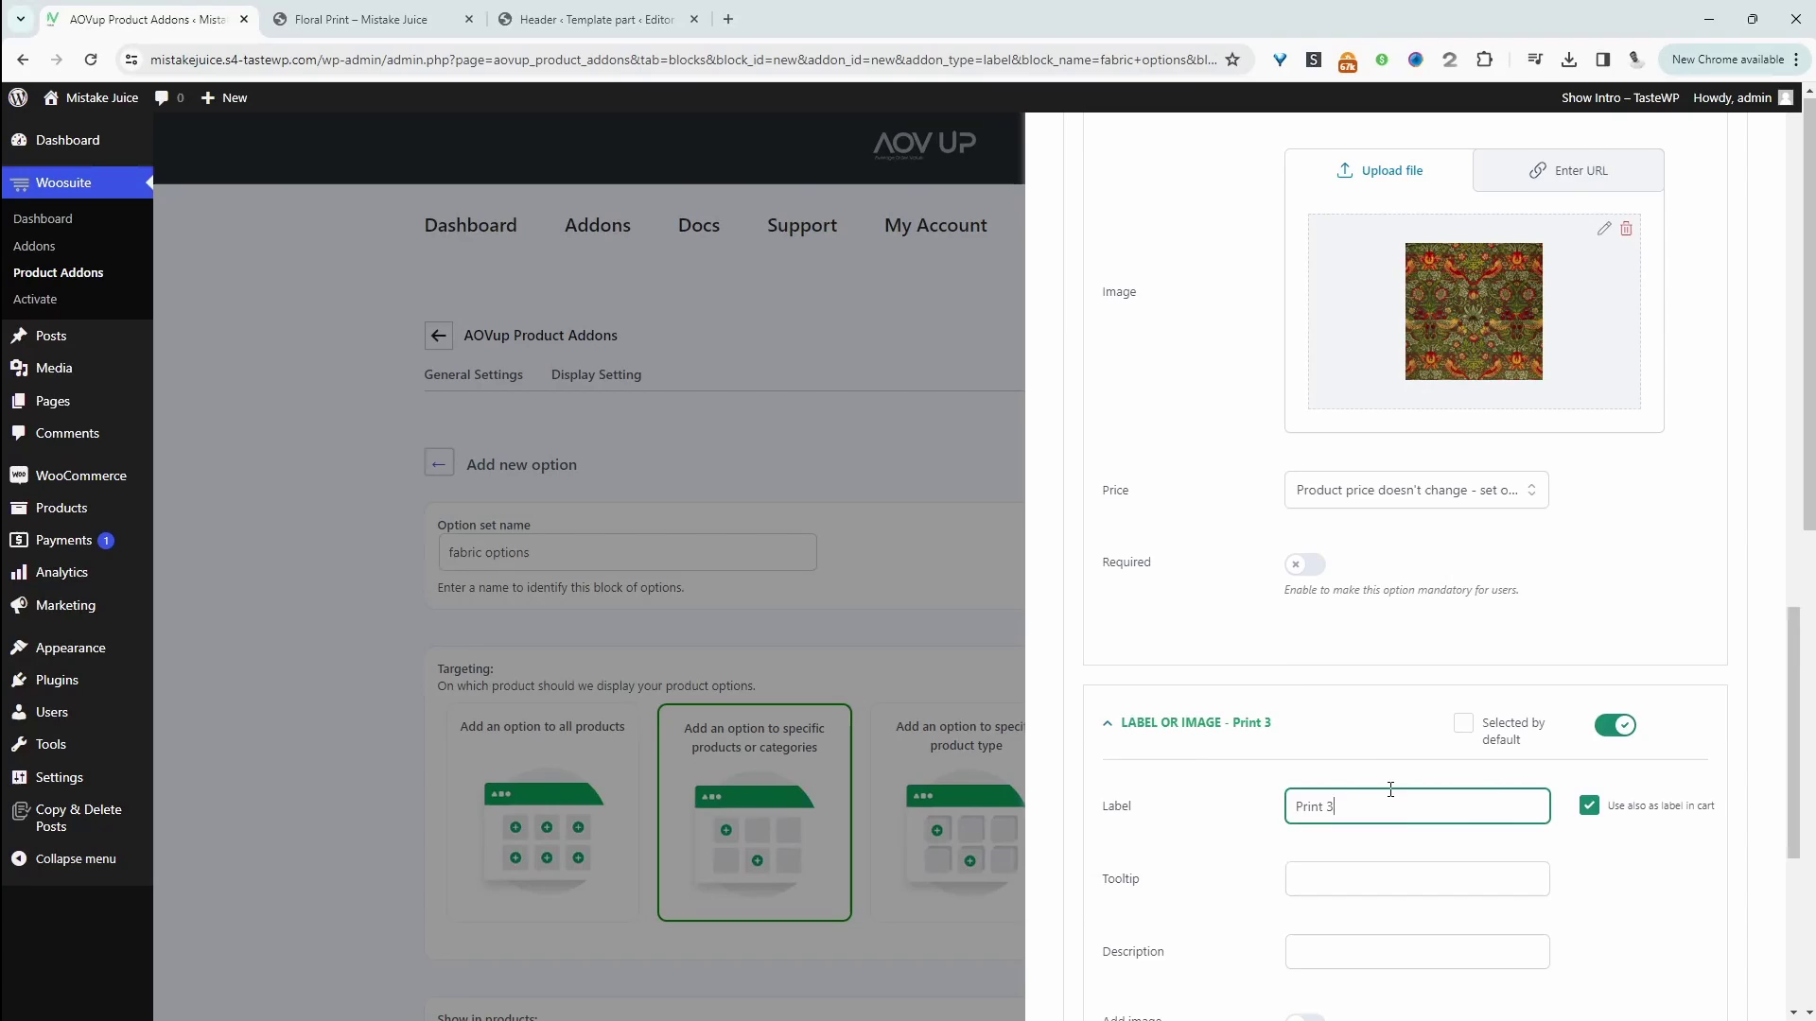
pyautogui.scroll(-4, 1353, 681)
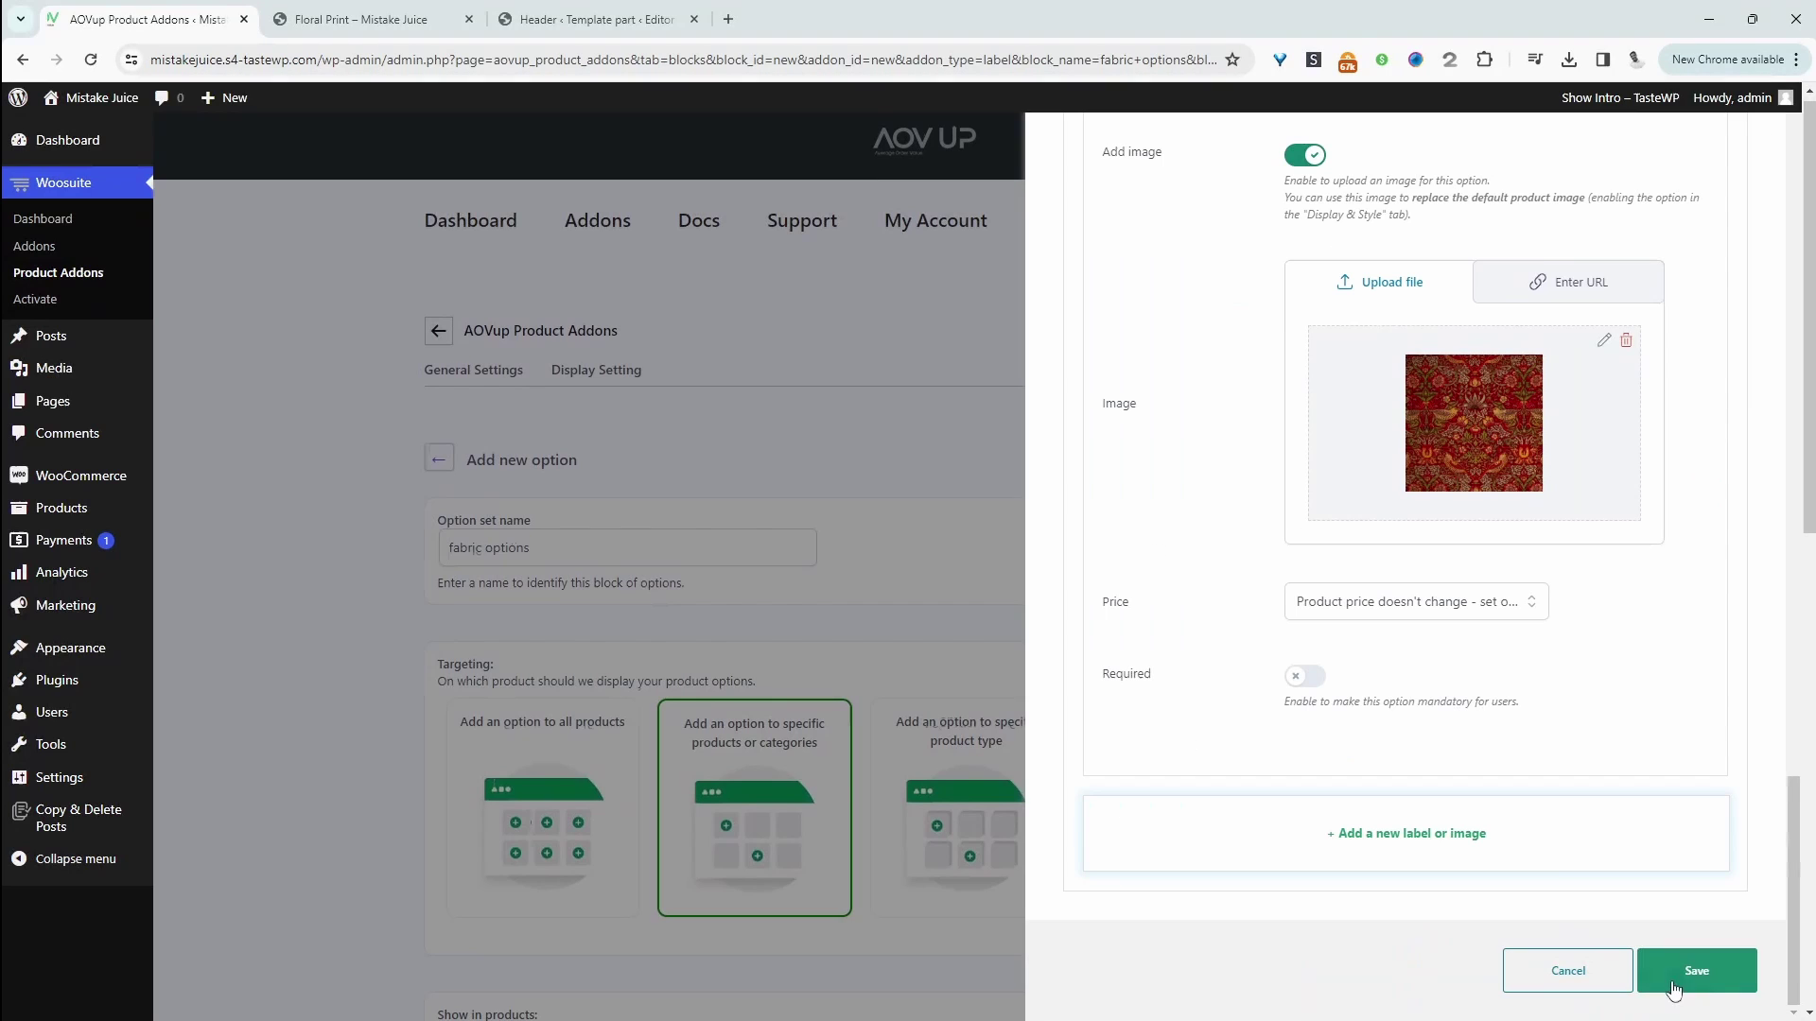
pyautogui.click(1672, 988)
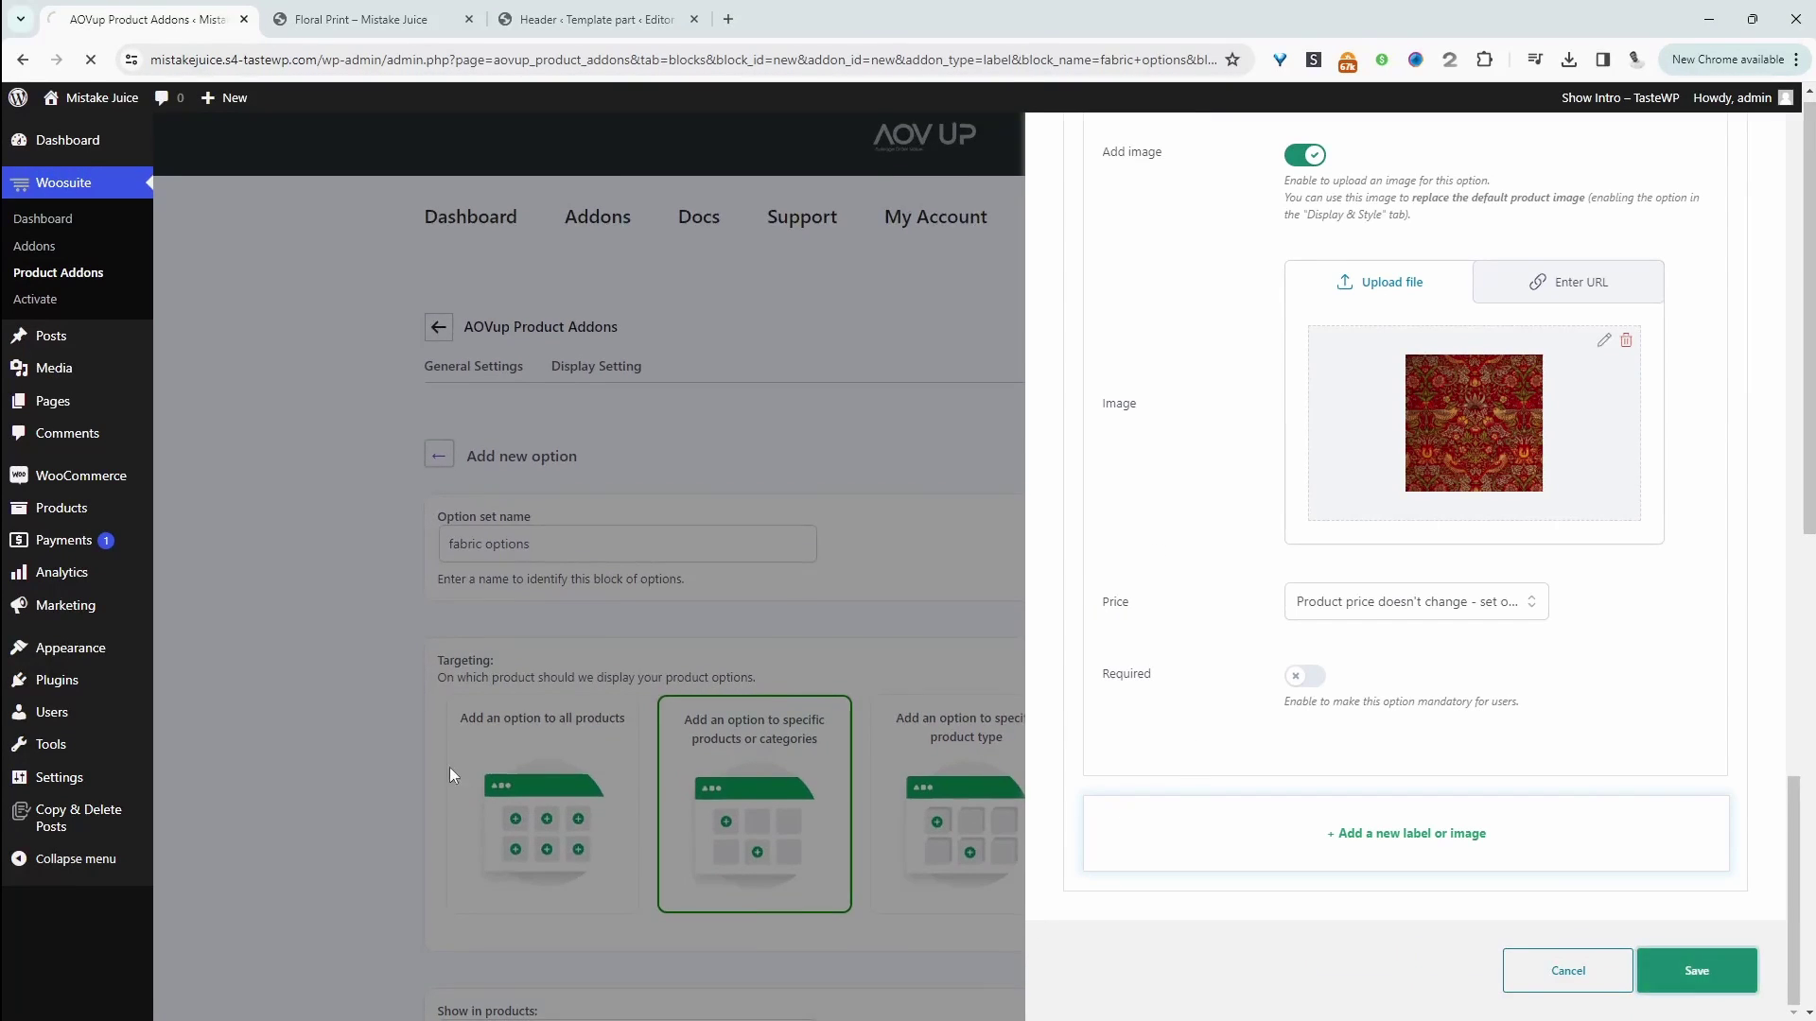
pyautogui.click(711, 773)
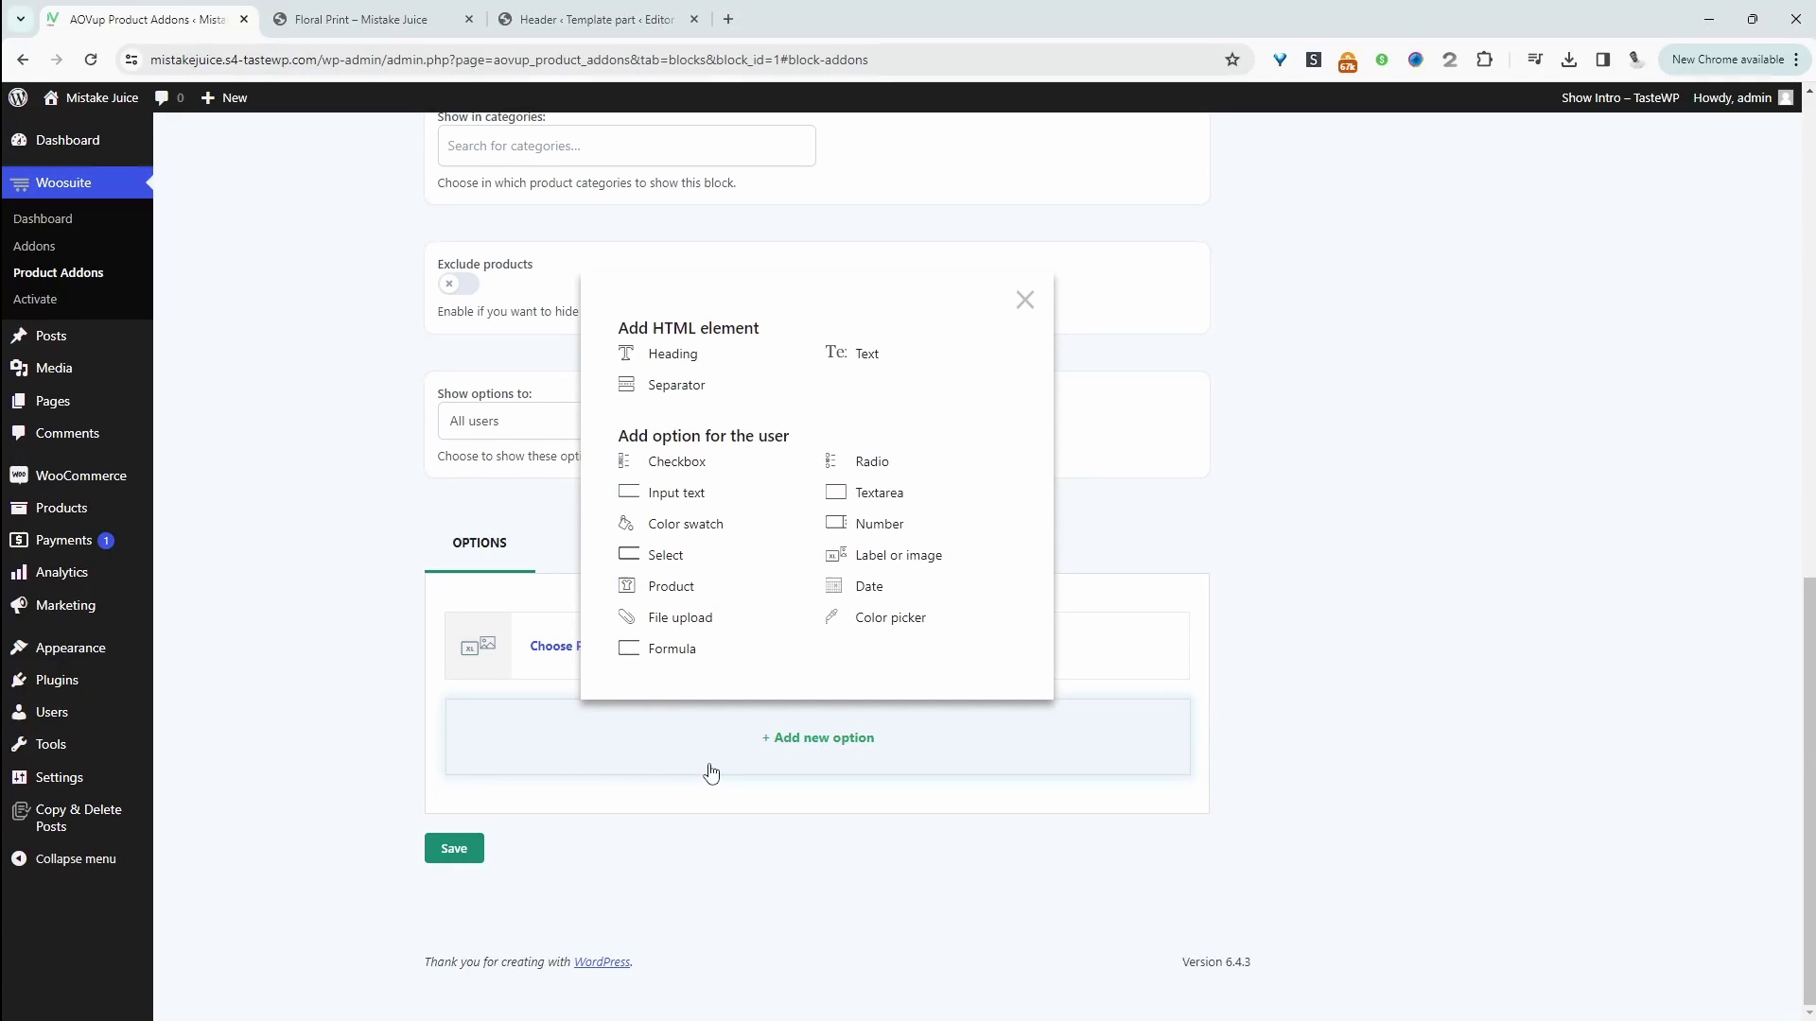
# Step: Add a Number option titled 'Length' with the label '($9.25 / m)'
pyautogui.click(856, 531)
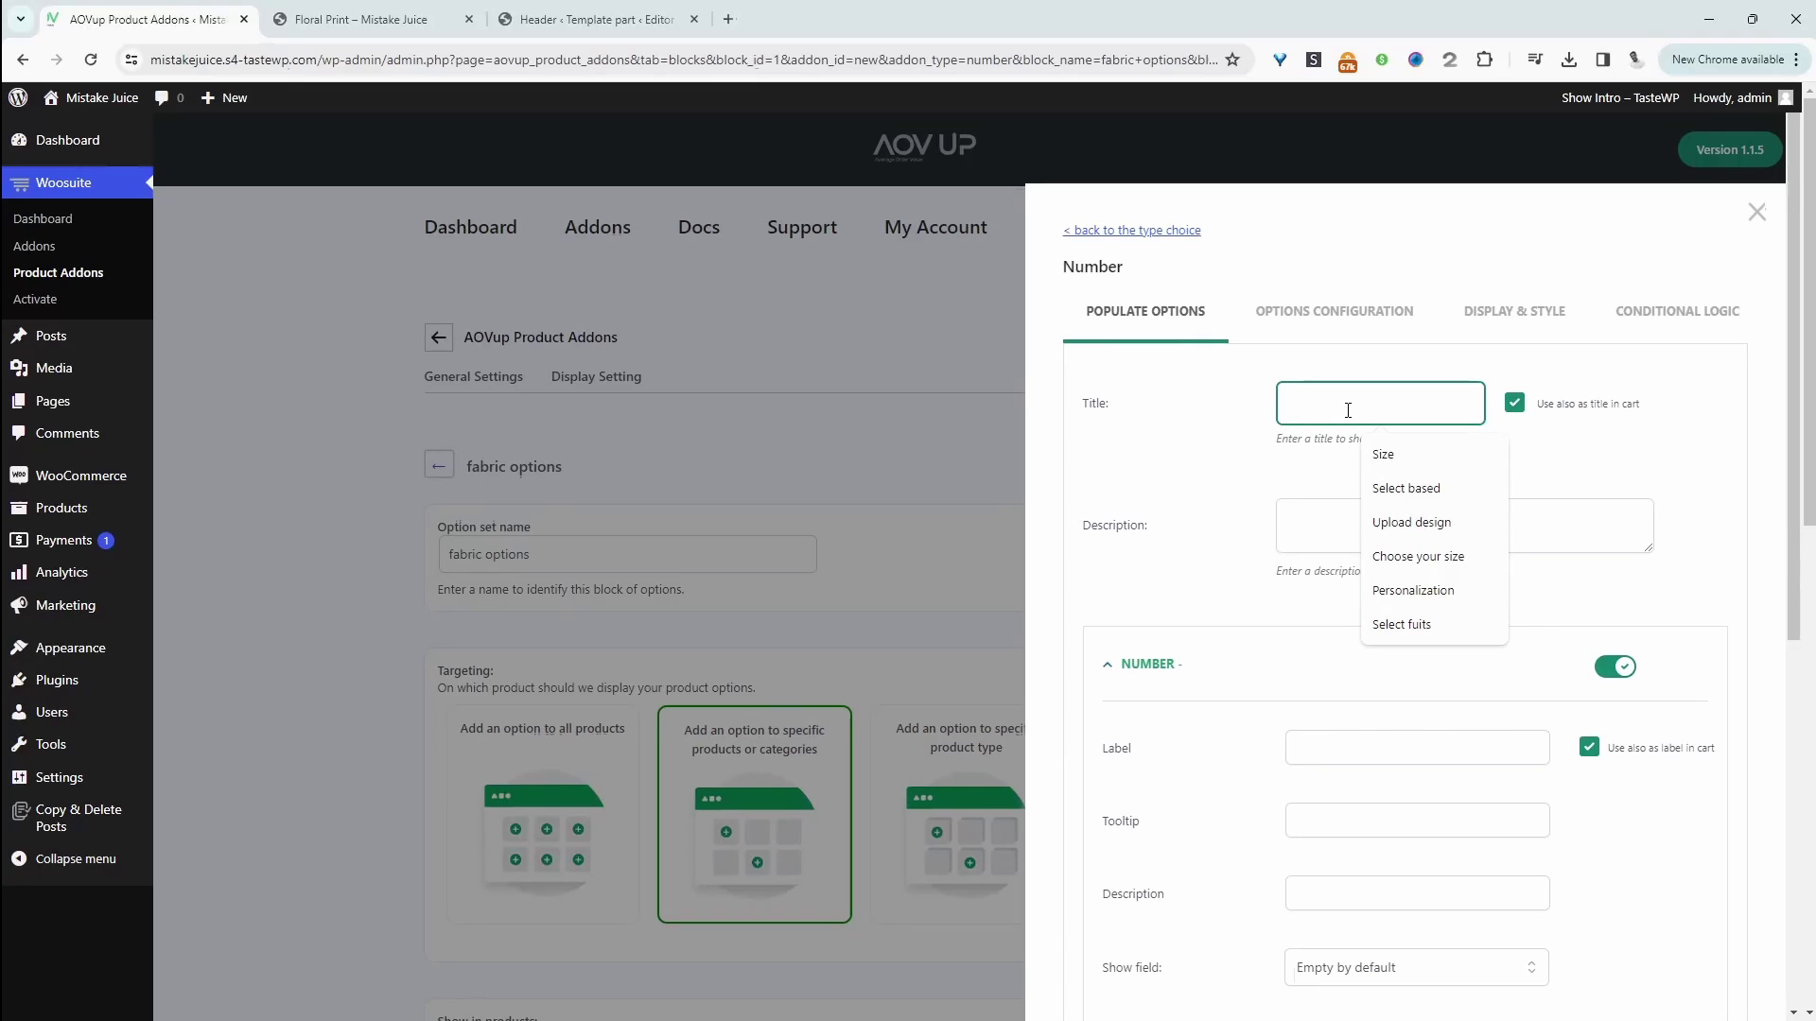
pyautogui.write('Length')
pyautogui.scroll(-2, 1343, 454)
pyautogui.click(1331, 513)
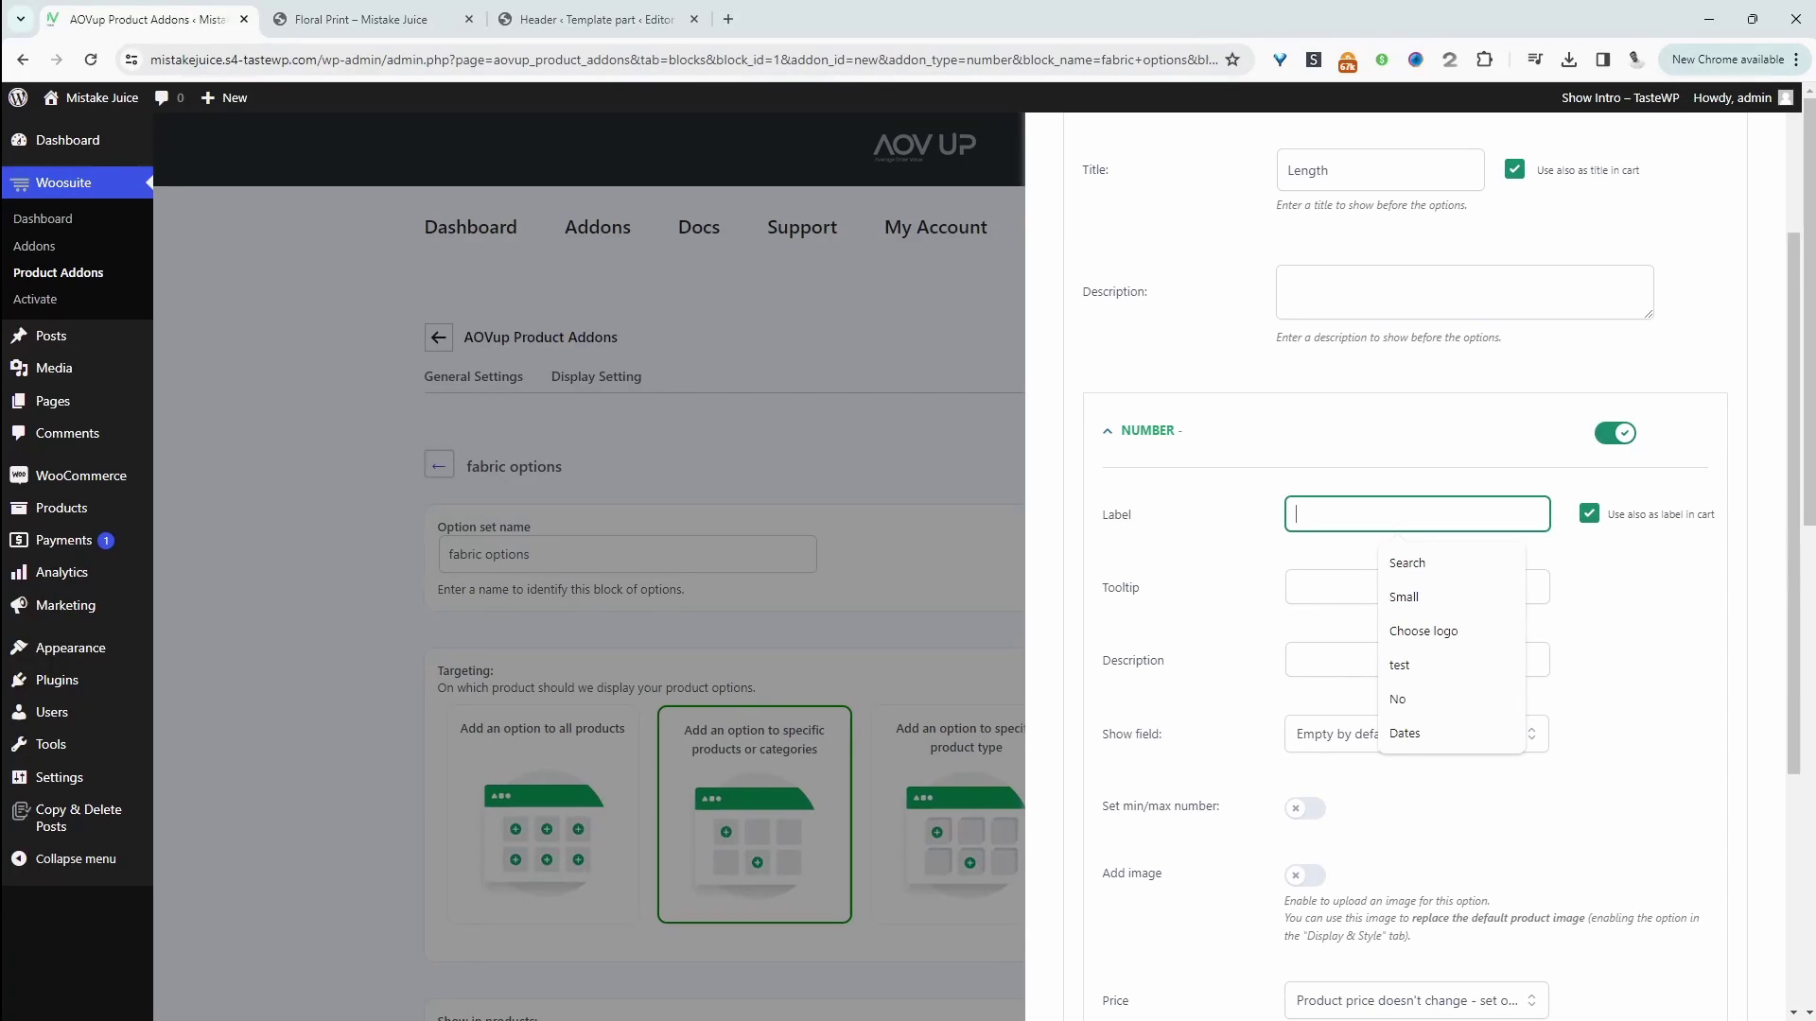
pyautogui.hotkey('alt', 'Tab')
pyautogui.click(1330, 518)
pyautogui.write('($9.25 / m)')
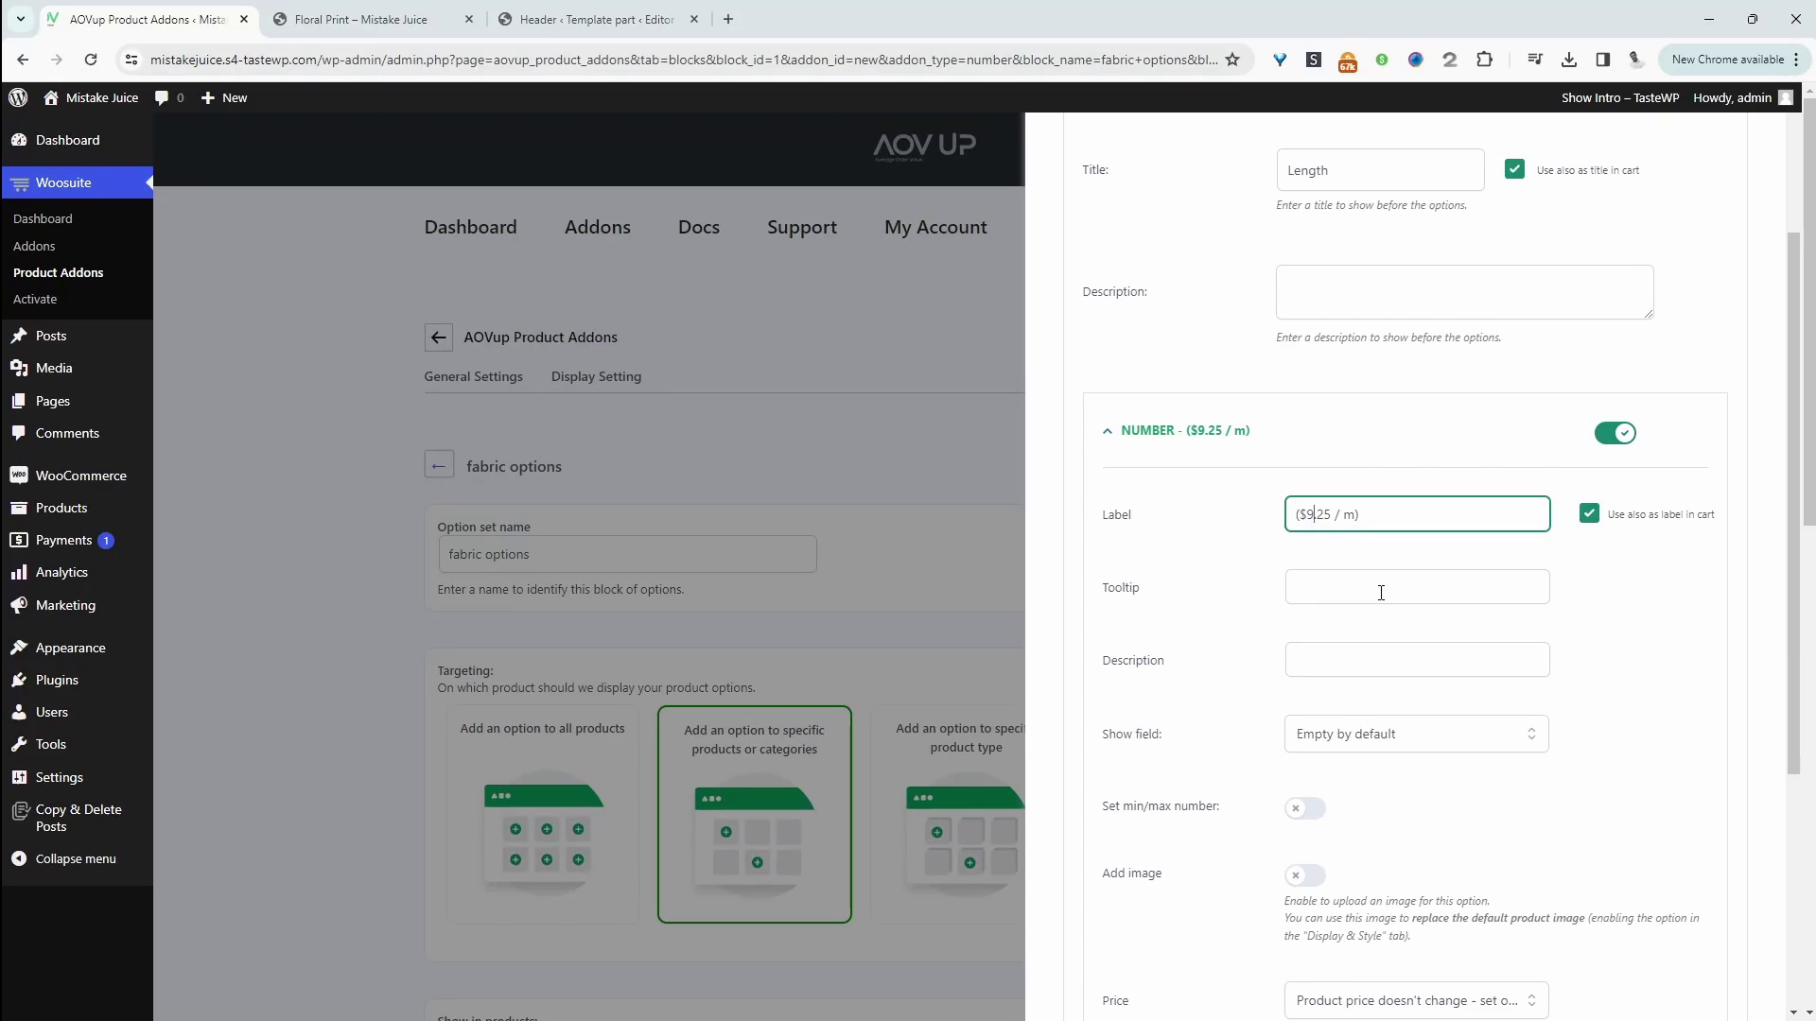
# Step: Enable min/max limits on Length with a minimum of 4 and maximum of 35
pyautogui.scroll(-3, 1350, 640)
pyautogui.click(1305, 572)
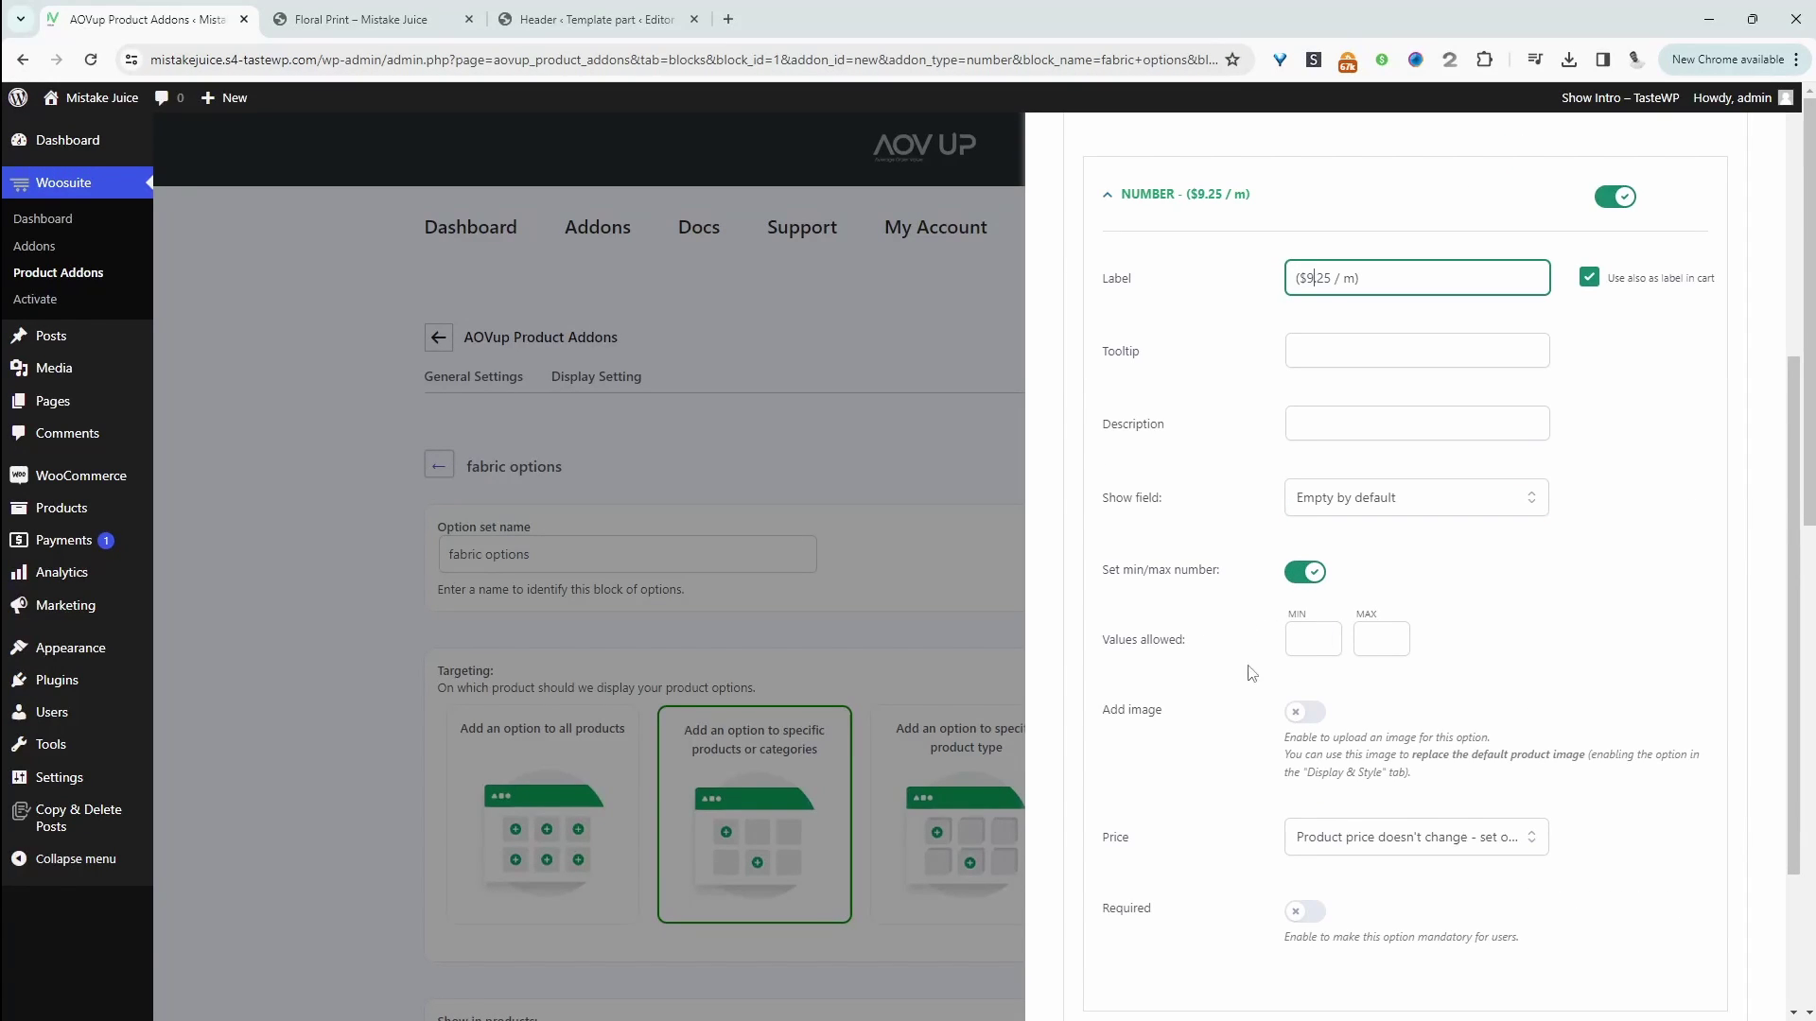
pyautogui.click(1305, 641)
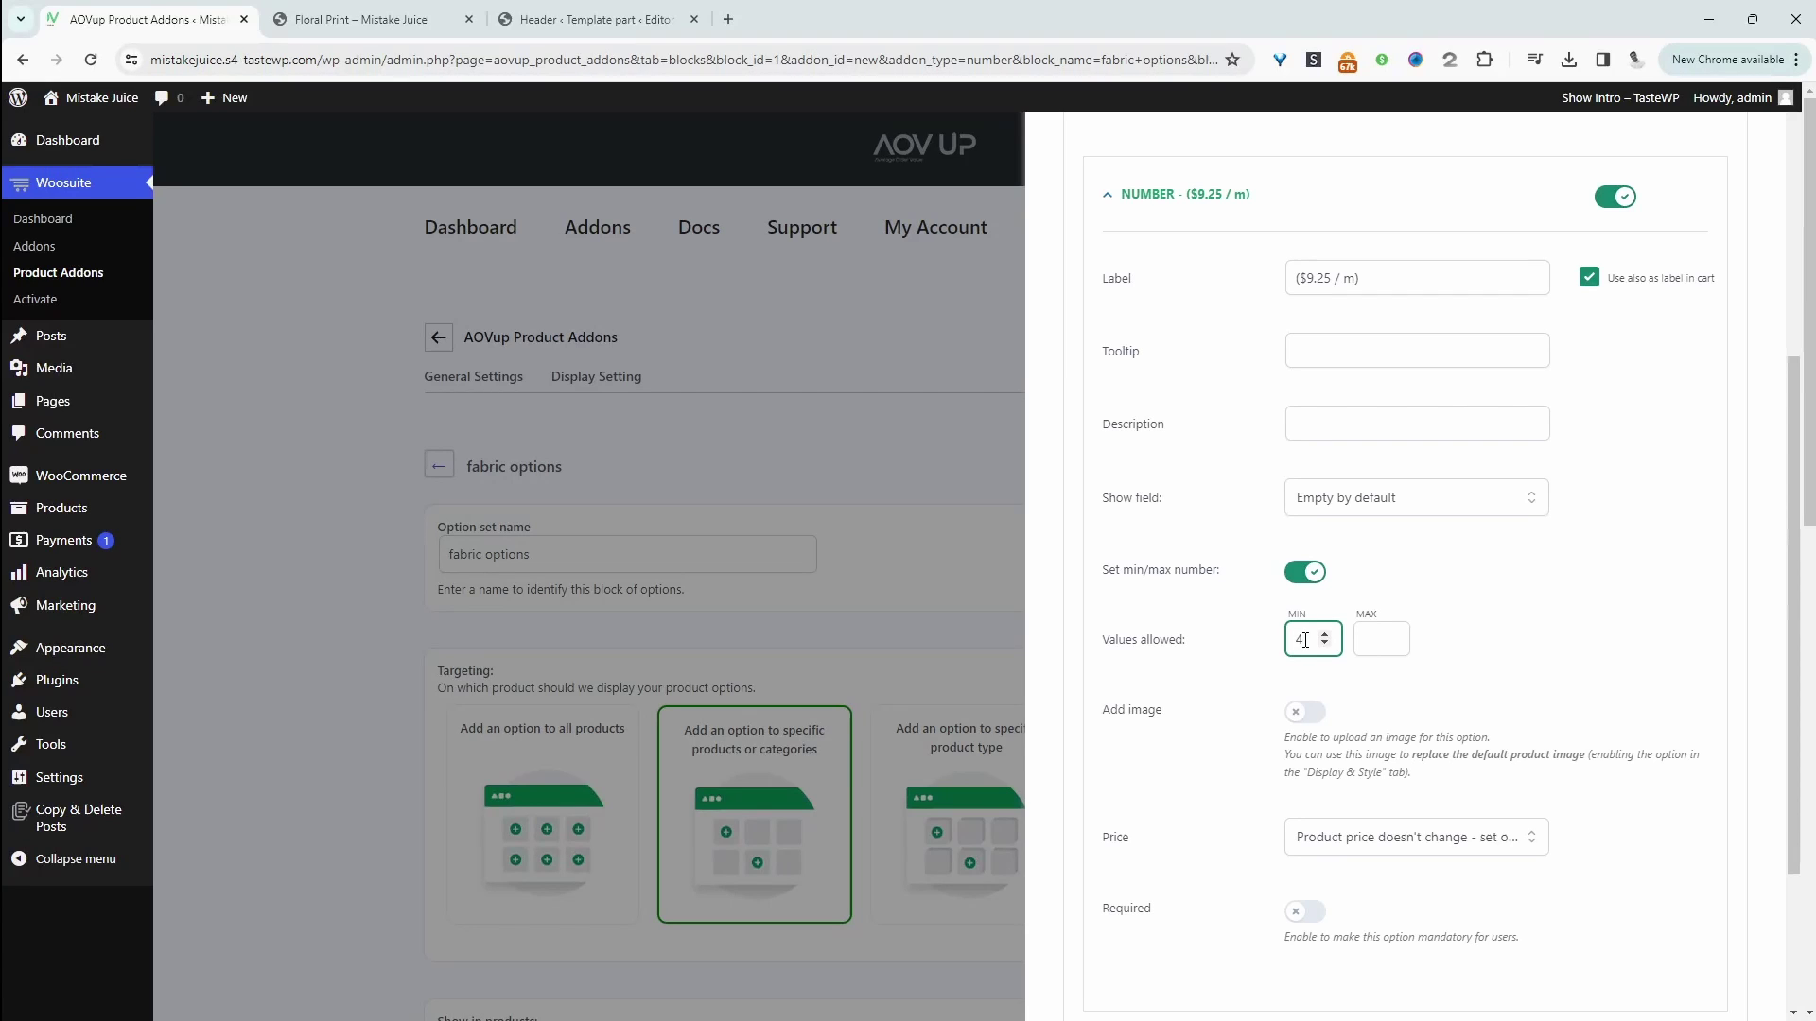
pyautogui.click(1379, 647)
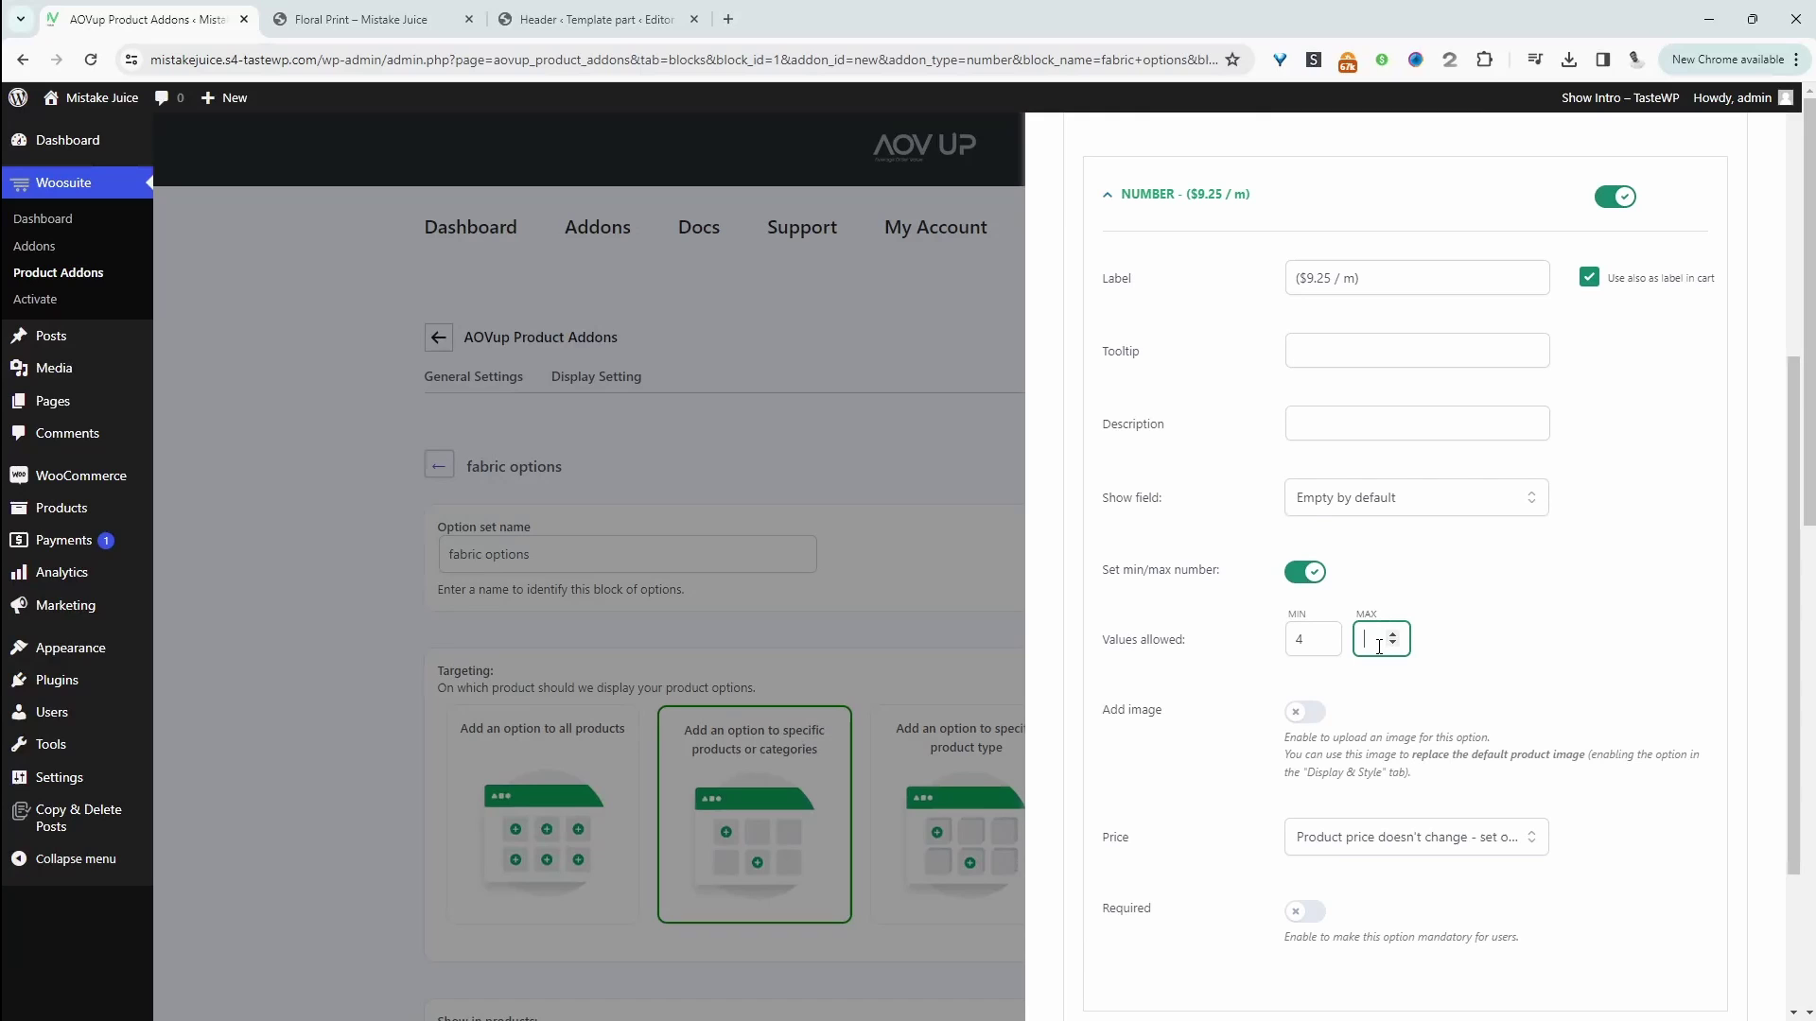
# Step: Make Length a product price increase of 9.25 multiplied by the value, and save it
pyautogui.scroll(-3, 1400, 644)
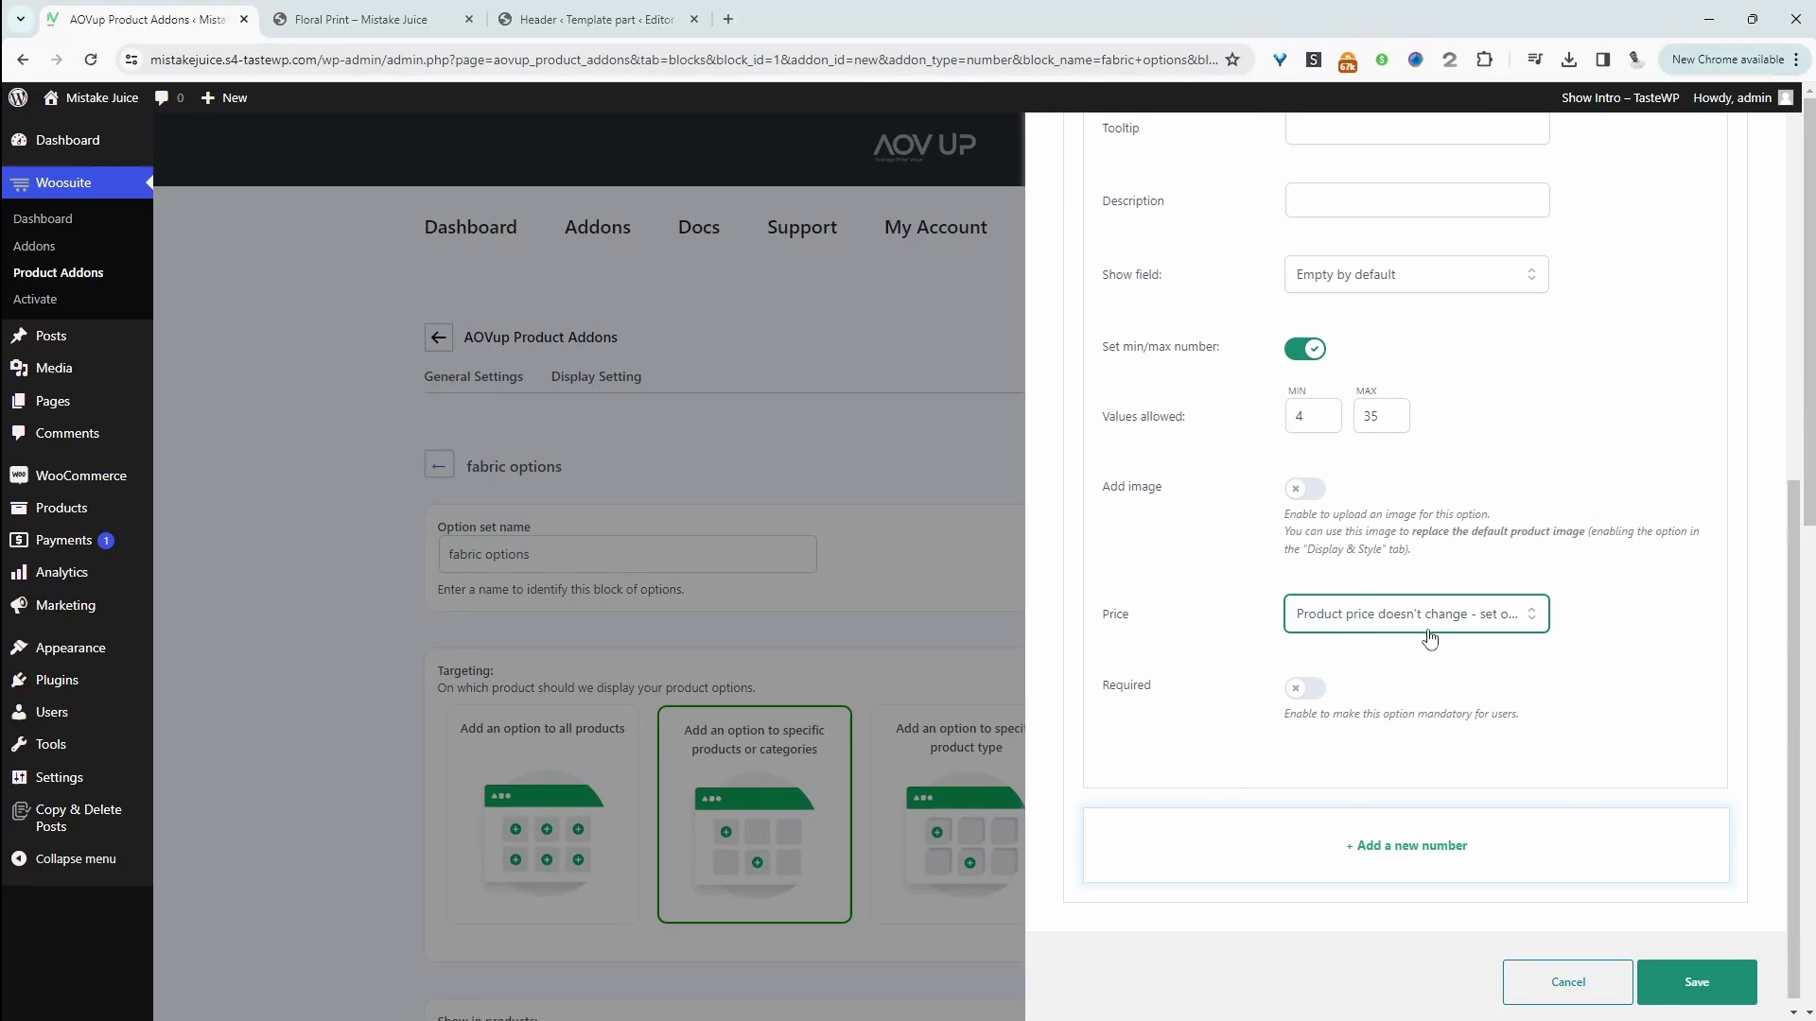
pyautogui.click(1424, 626)
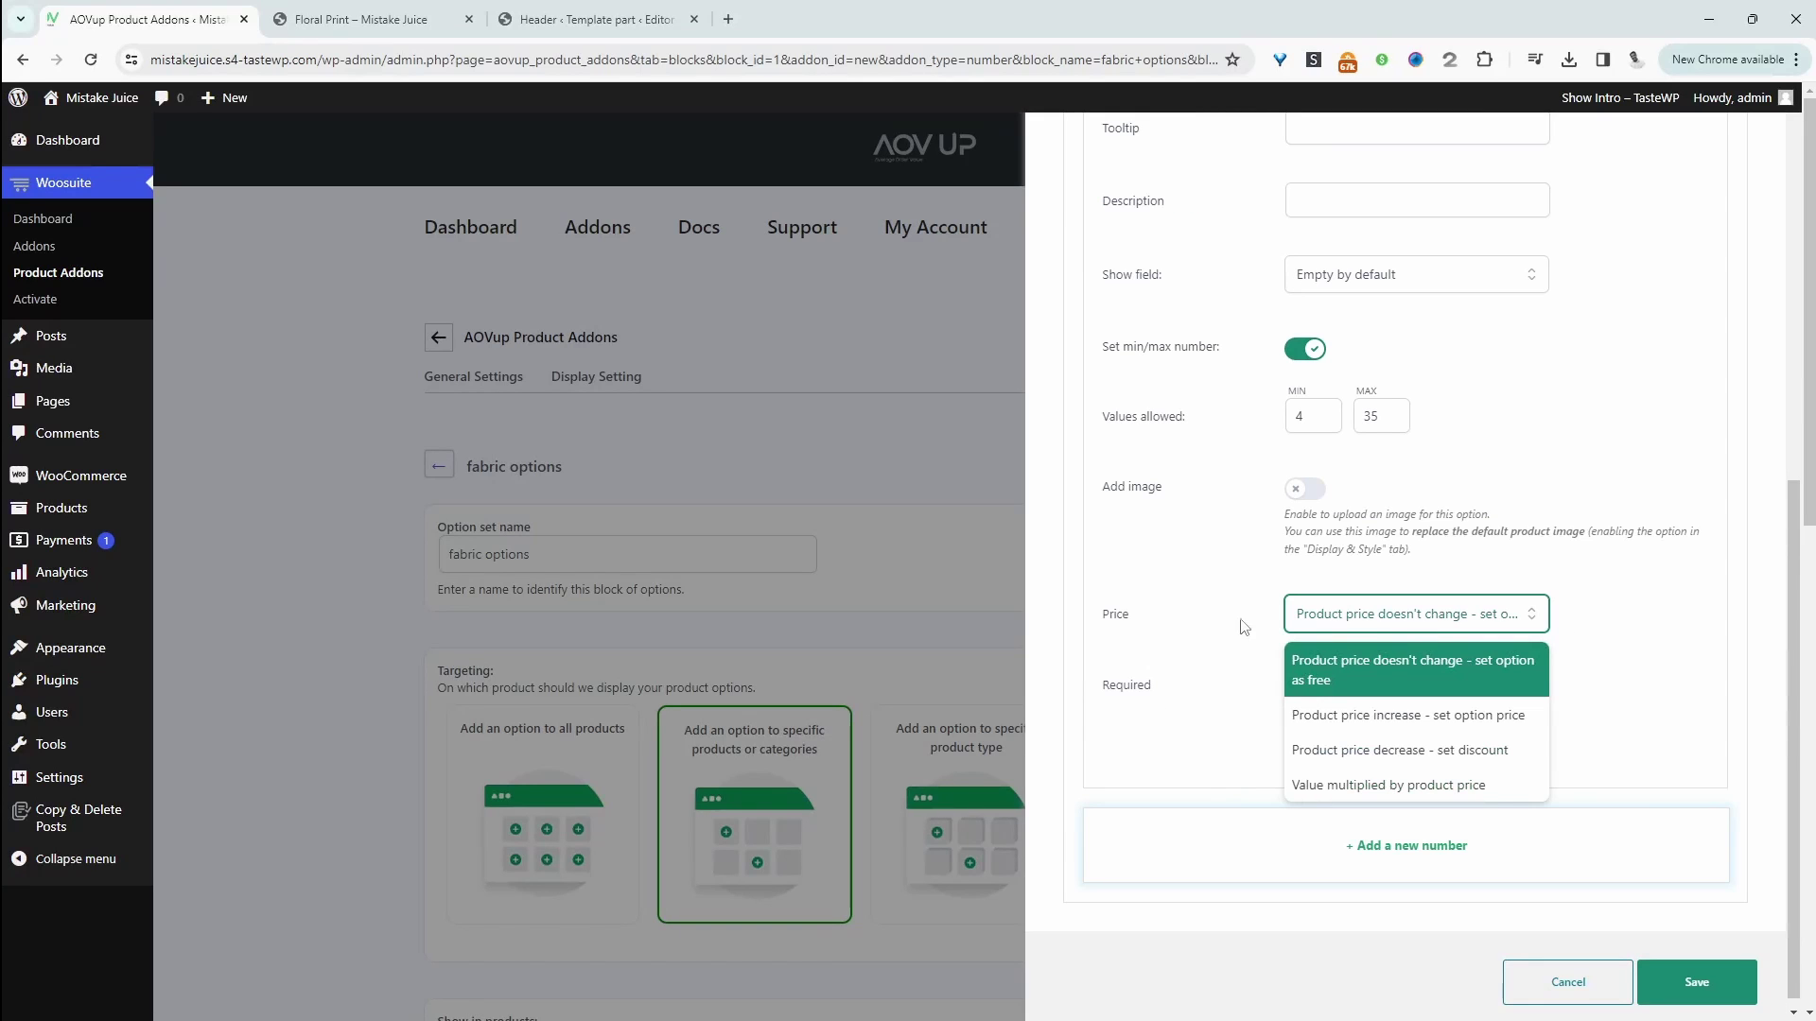
pyautogui.click(1358, 720)
pyautogui.click(1372, 723)
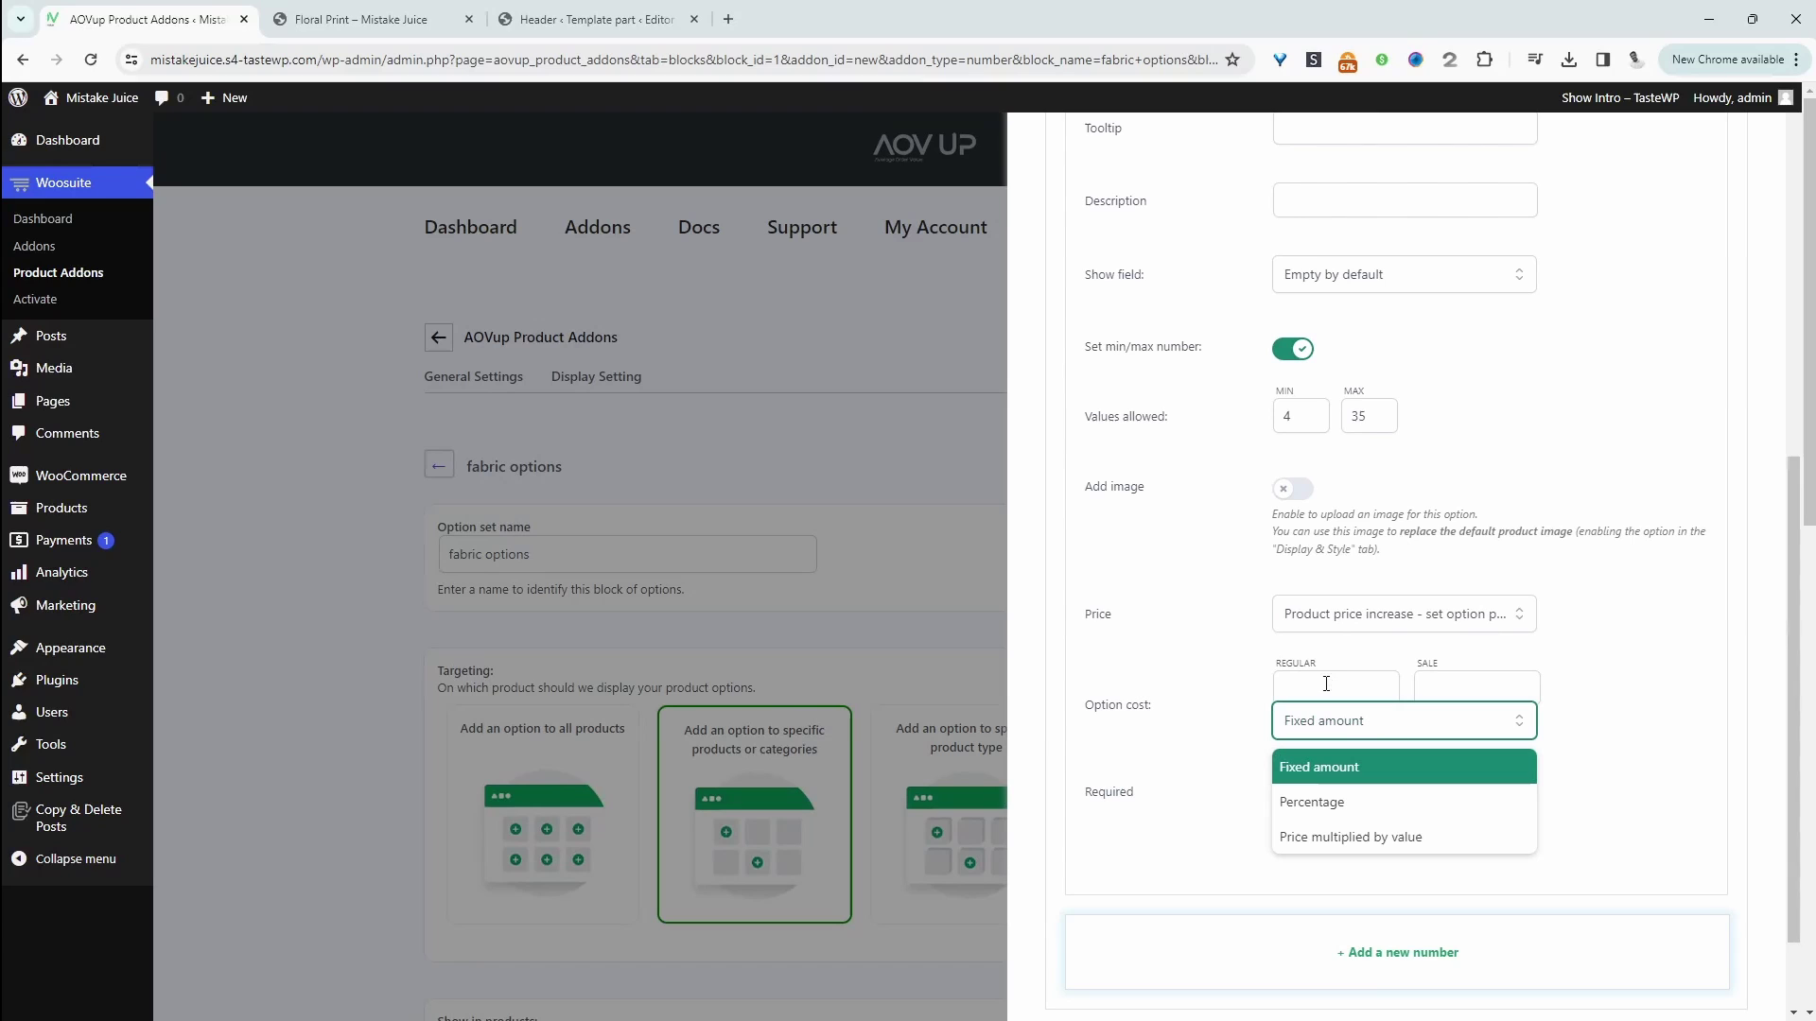
pyautogui.click(1359, 838)
pyautogui.click(1341, 692)
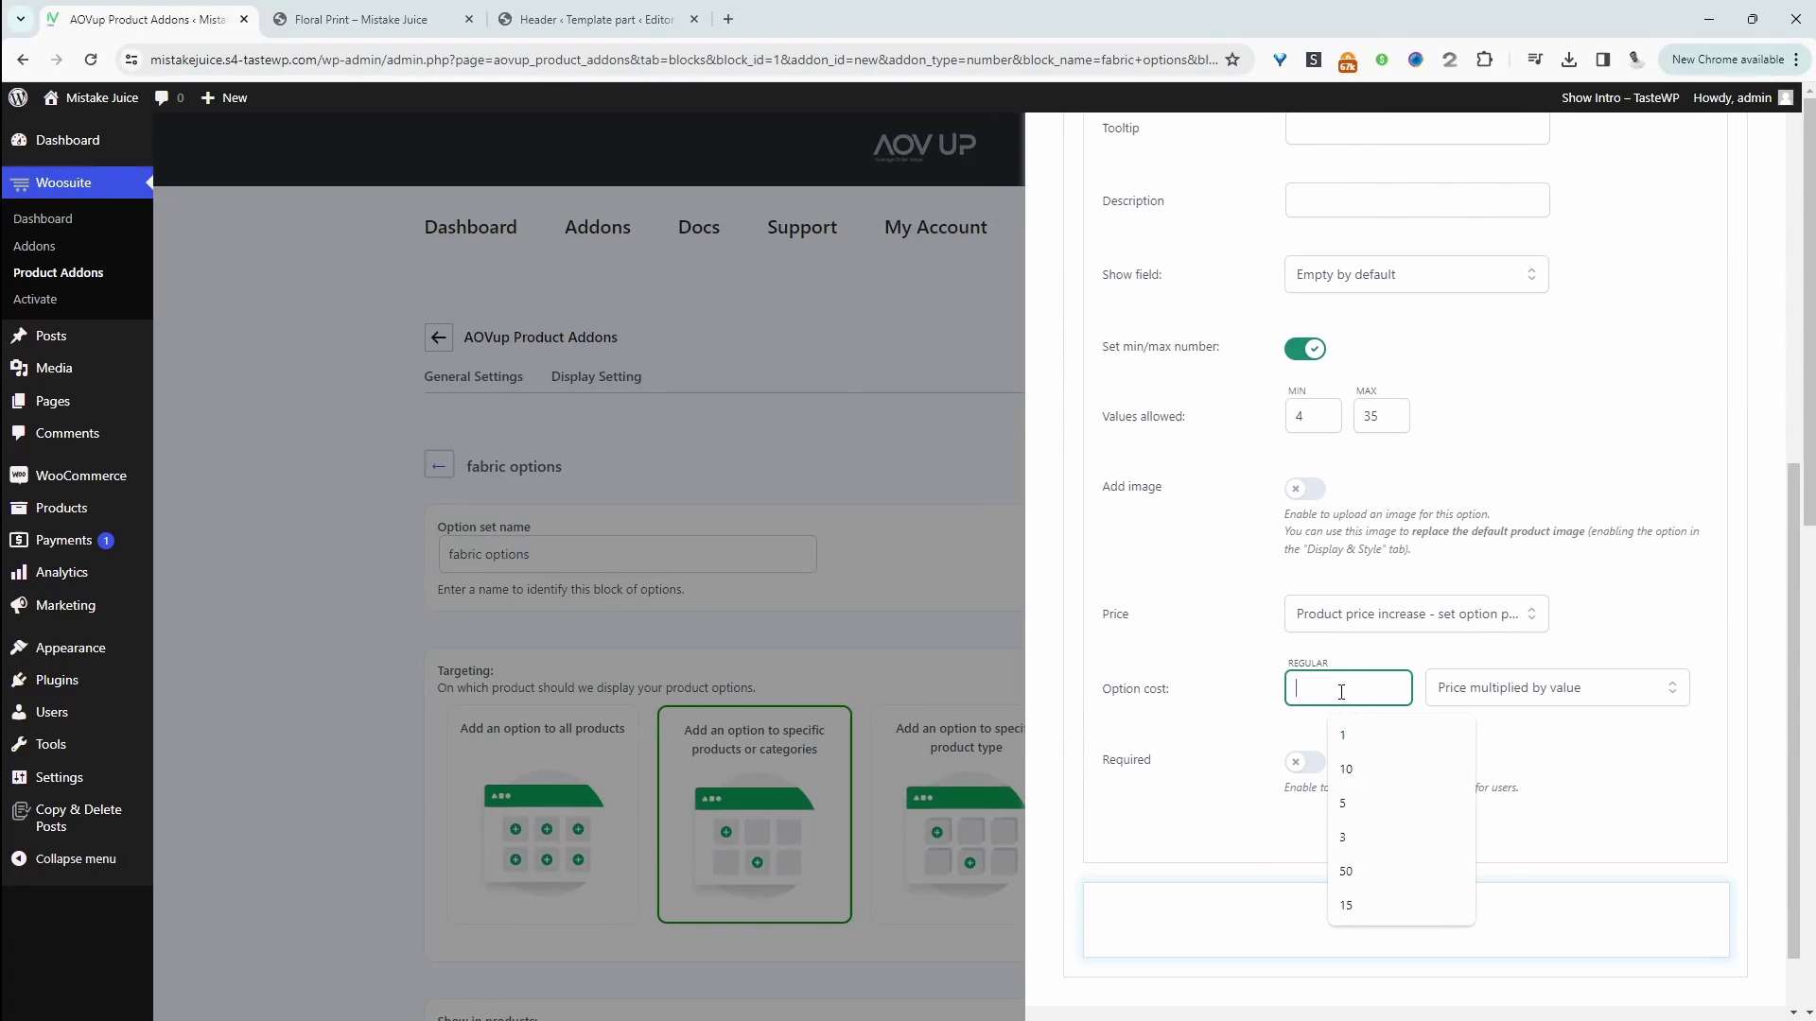
pyautogui.write('9')
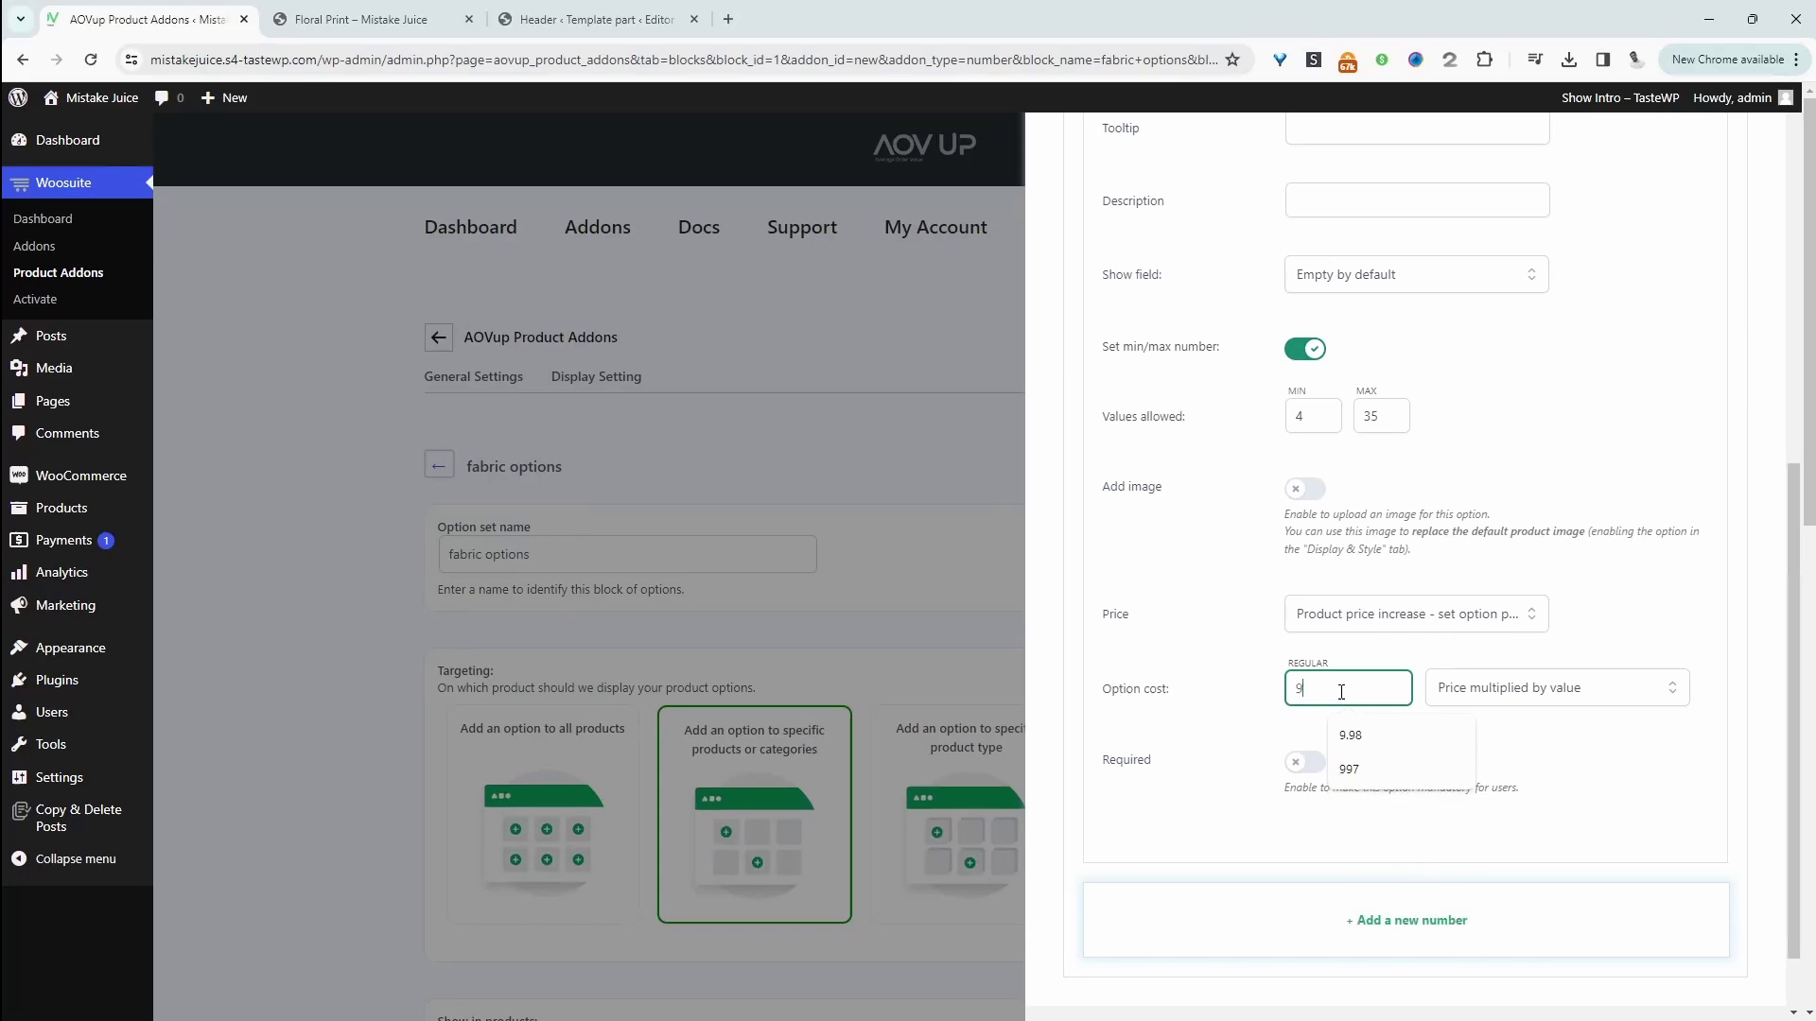
pyautogui.write('.25')
pyautogui.scroll(5, 1173, 598)
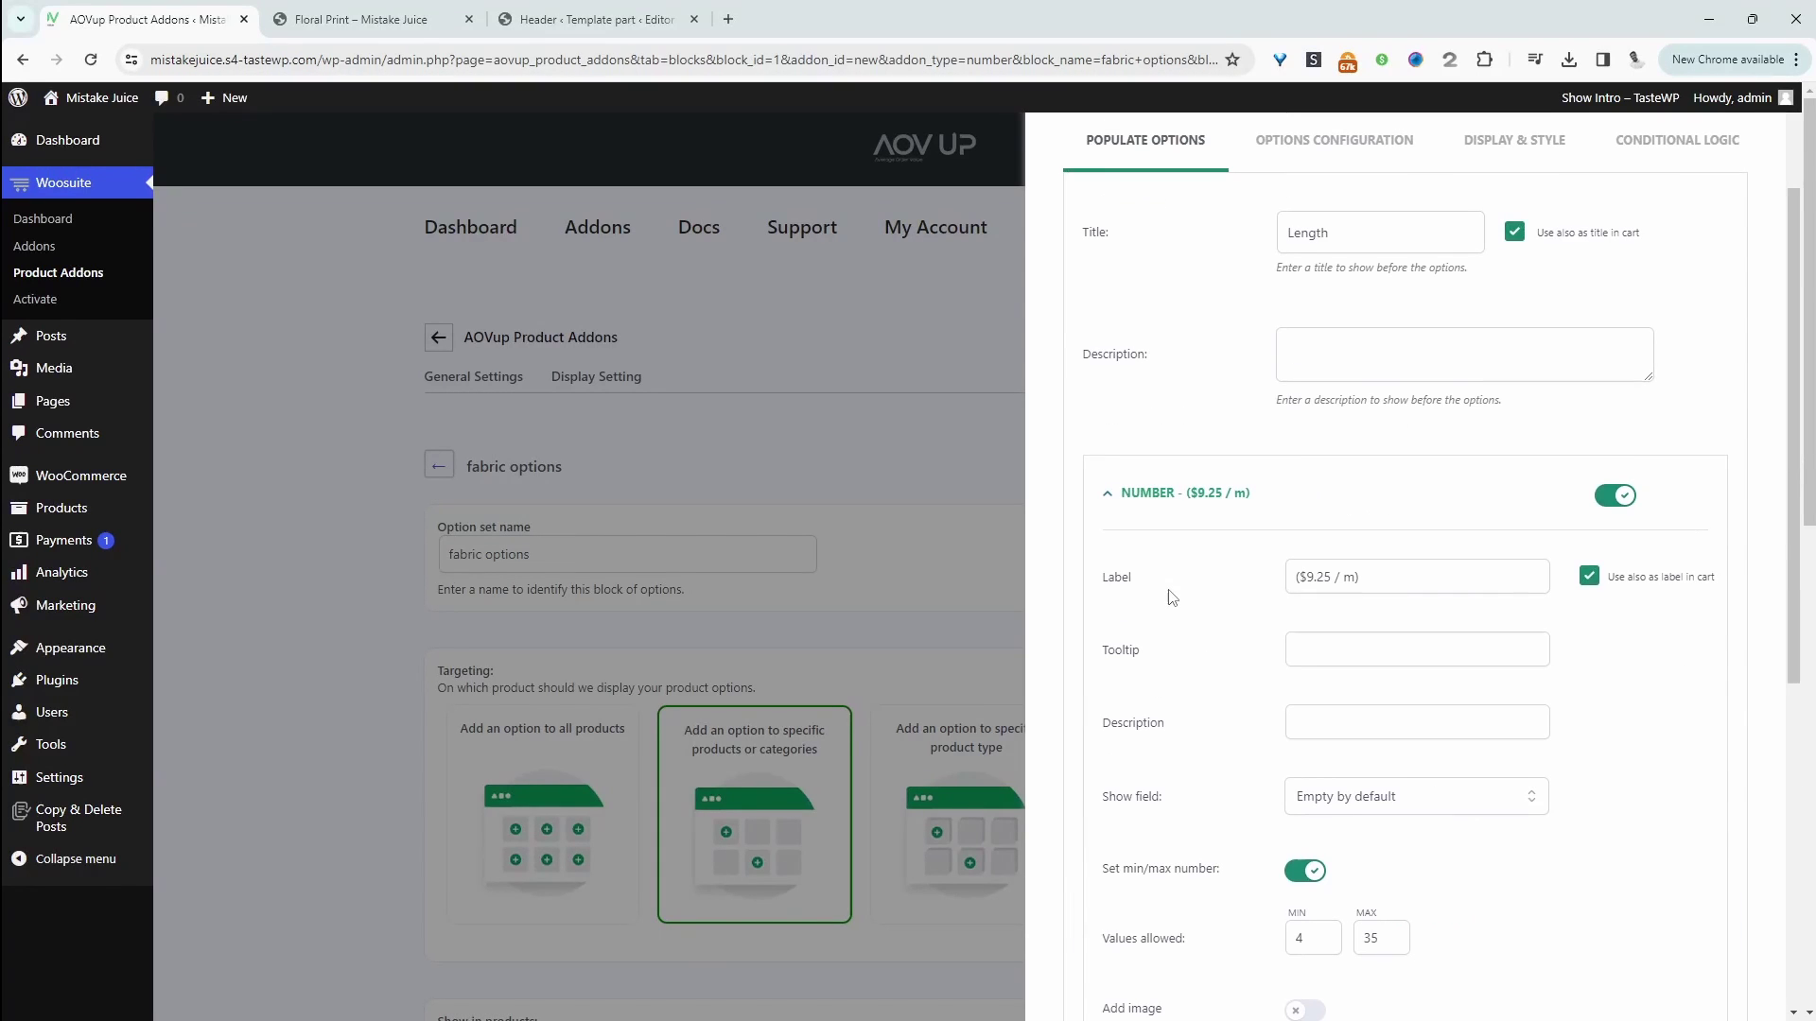
pyautogui.scroll(-10, 1428, 585)
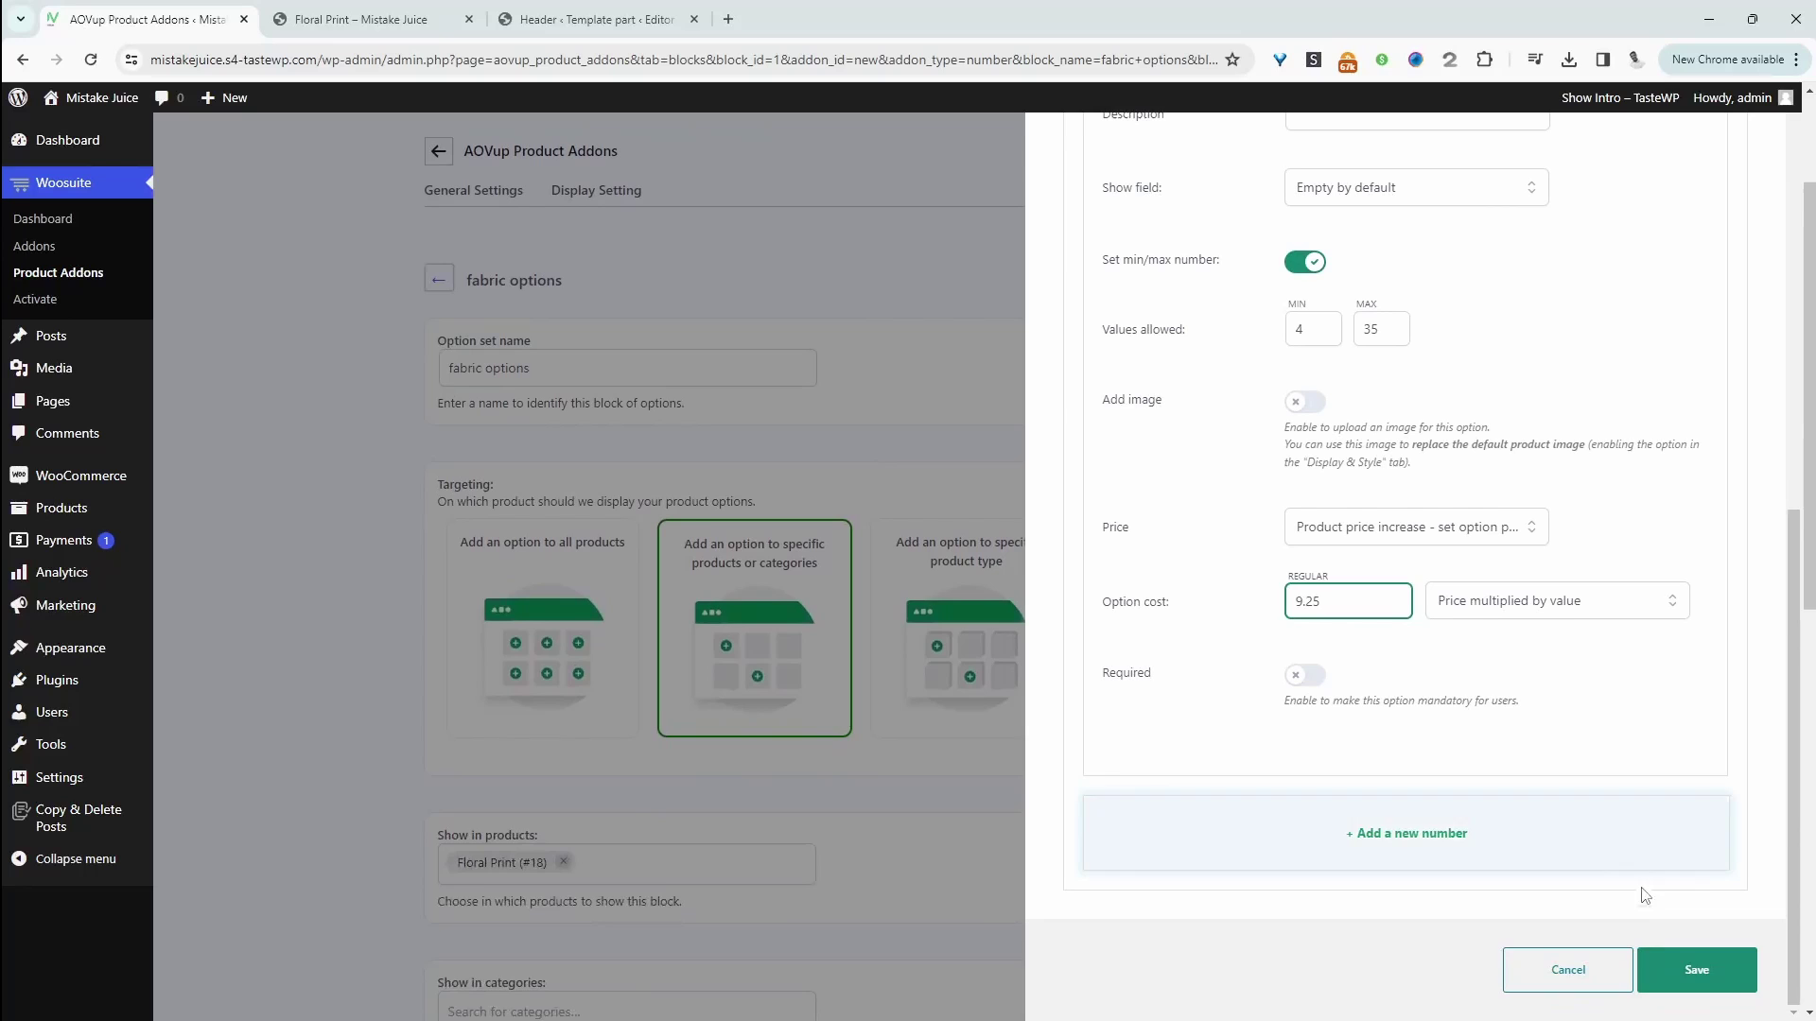
pyautogui.click(1681, 971)
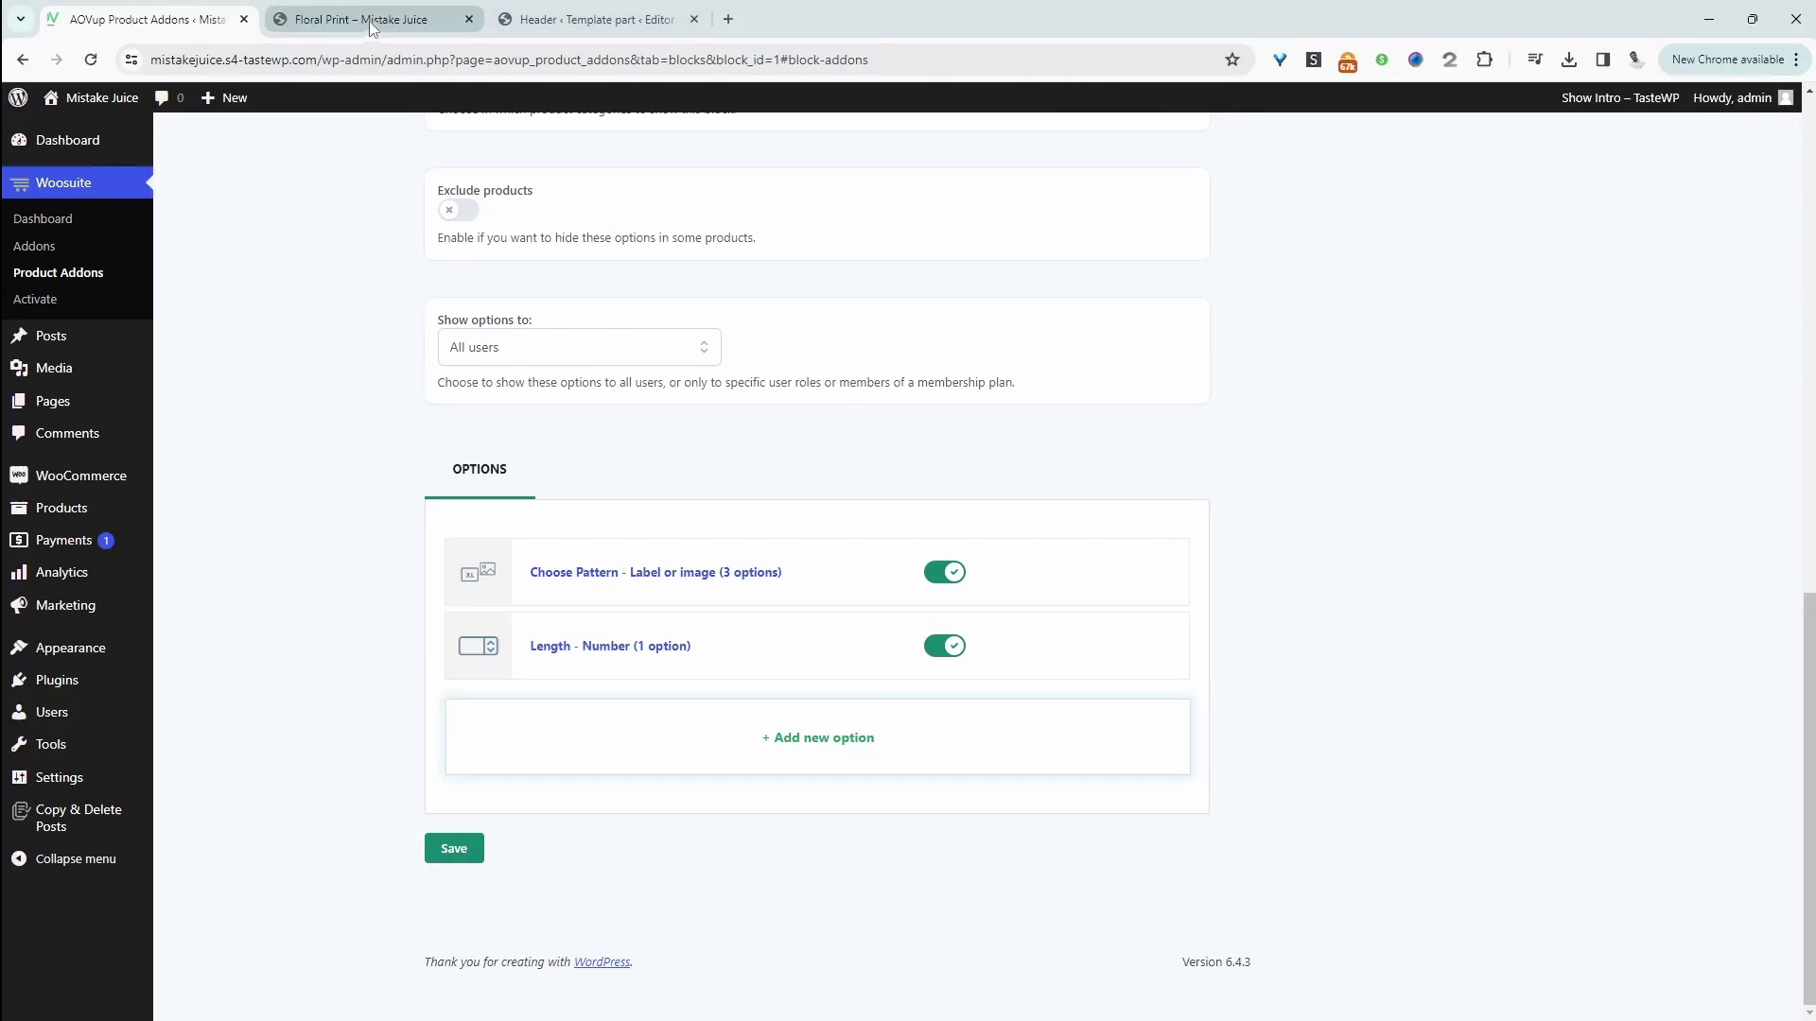
# Step: Set the Floral Print product's regular price to 0 and update it
pyautogui.hotkey('ctrl', 'Tab')
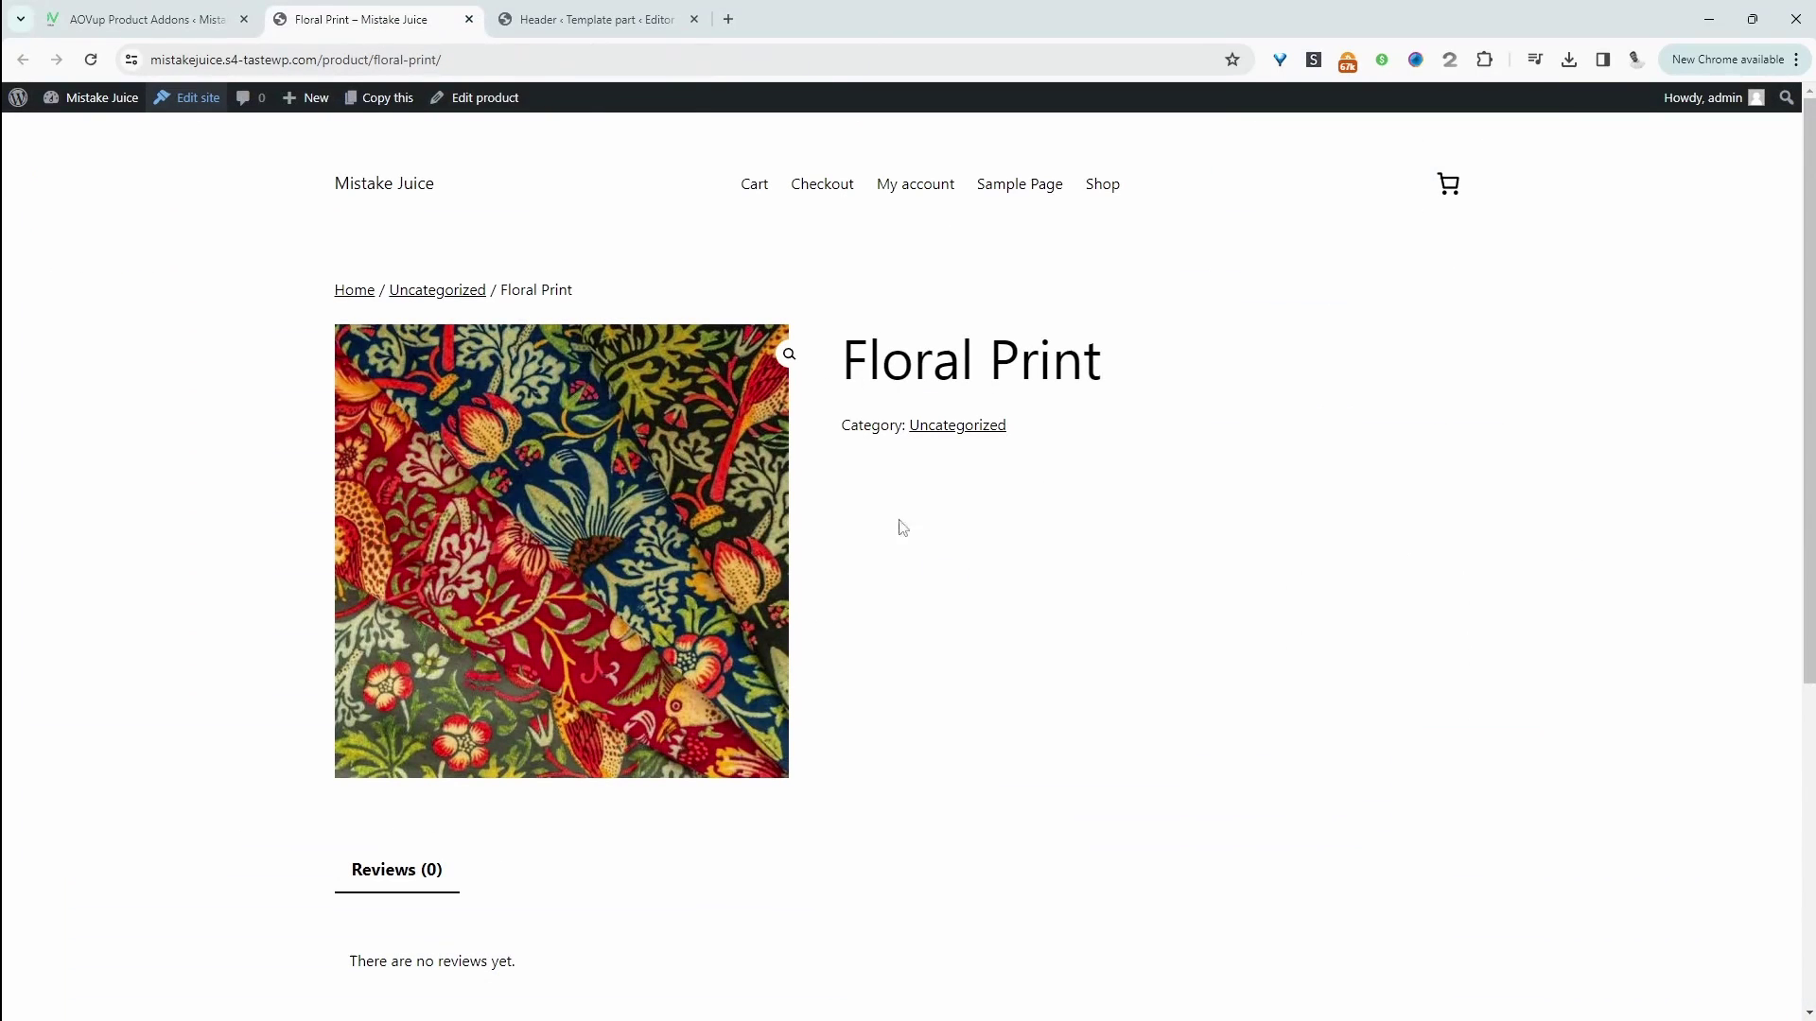
pyautogui.click(91, 58)
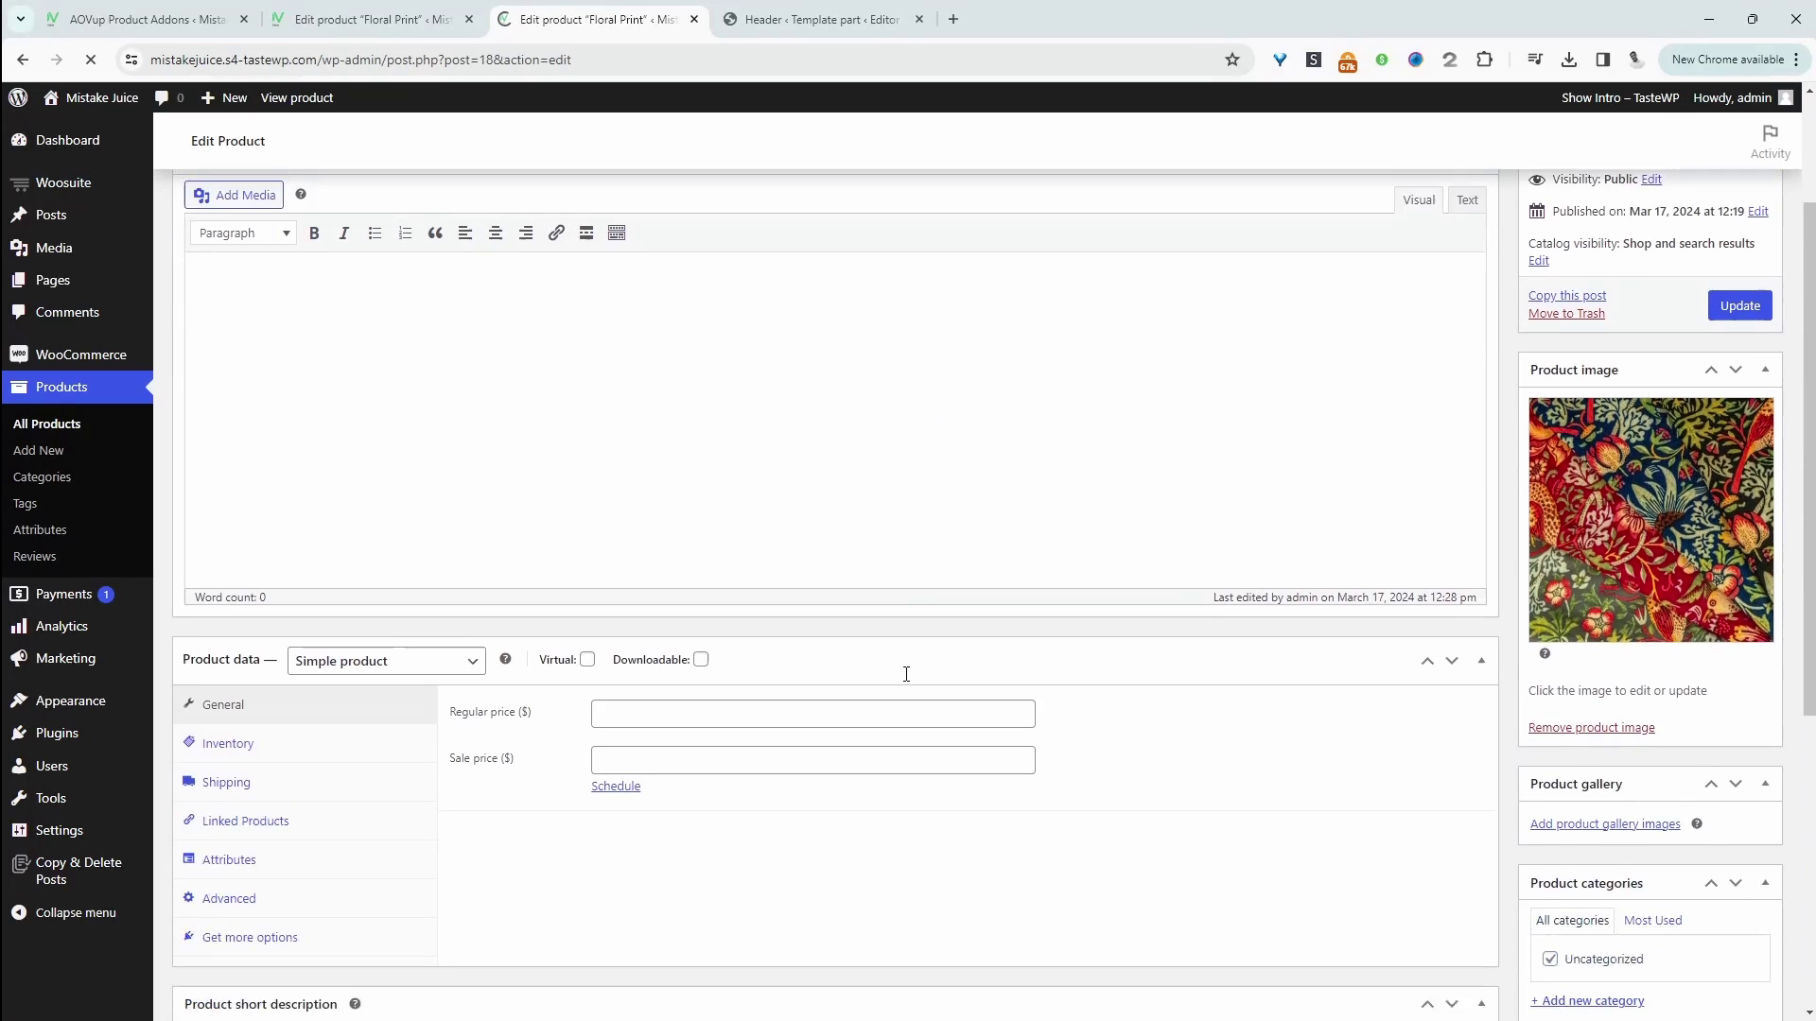
pyautogui.click(485, 98)
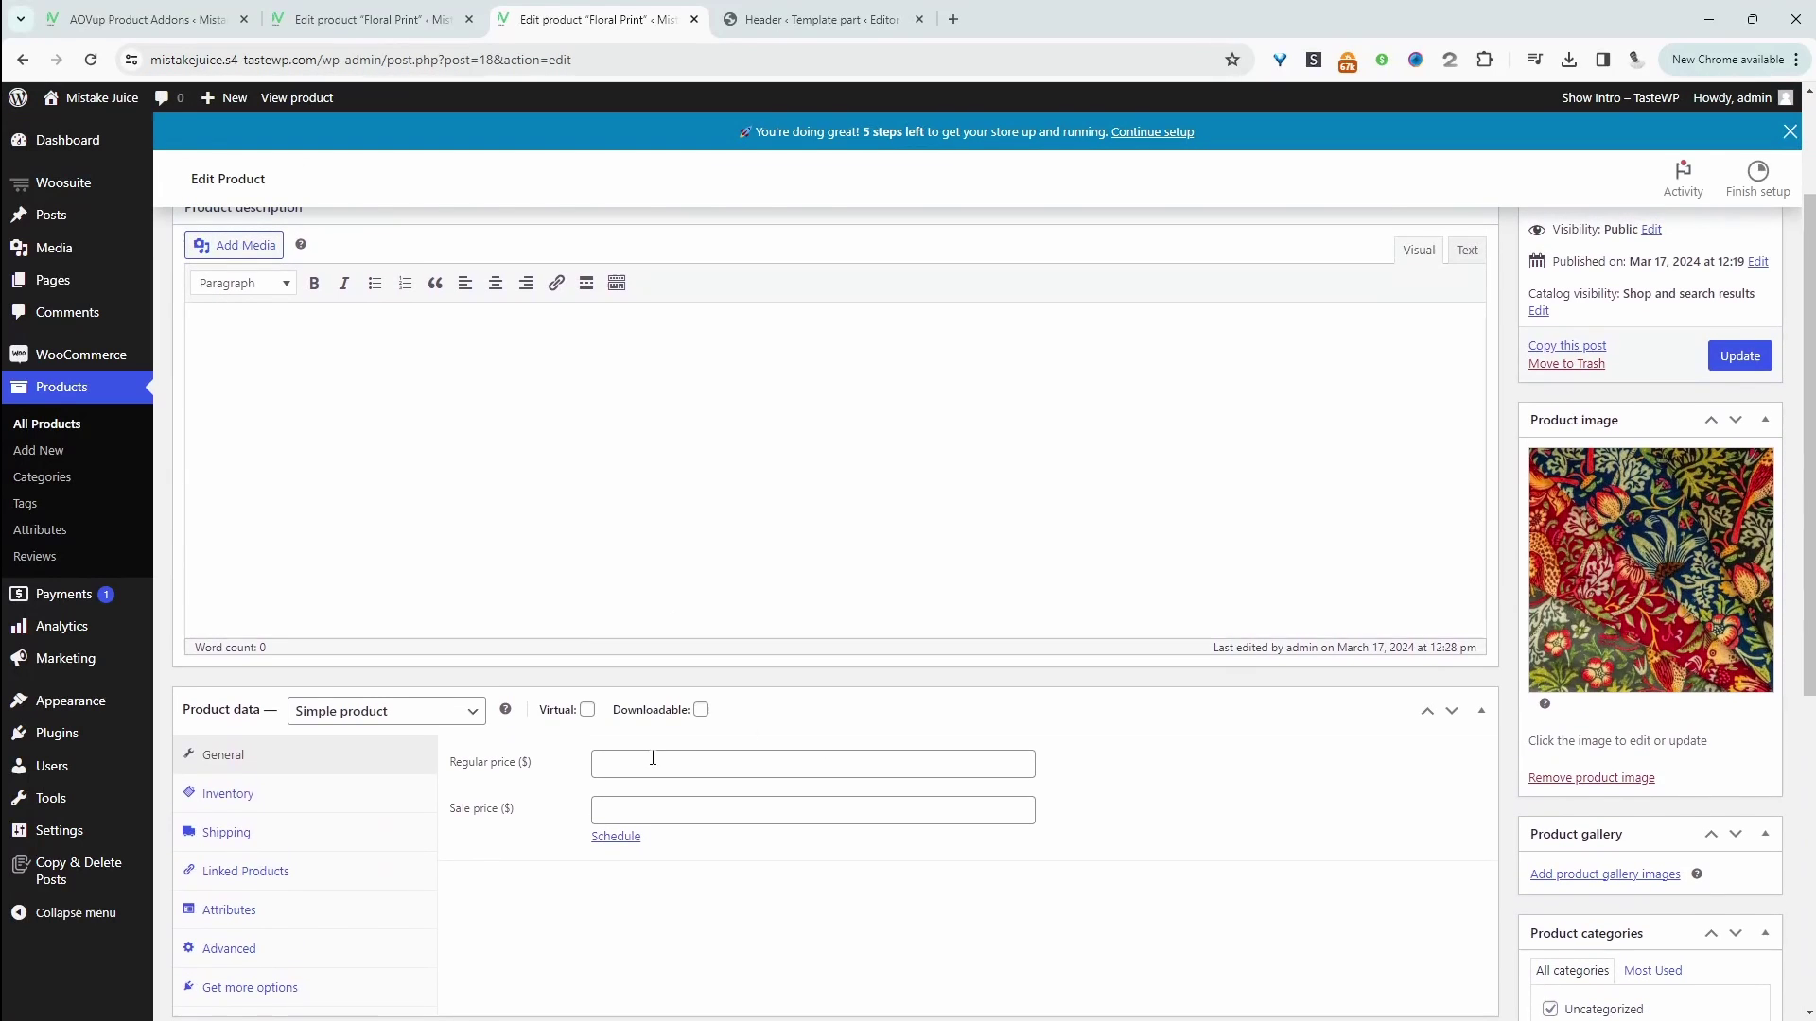
pyautogui.click(621, 774)
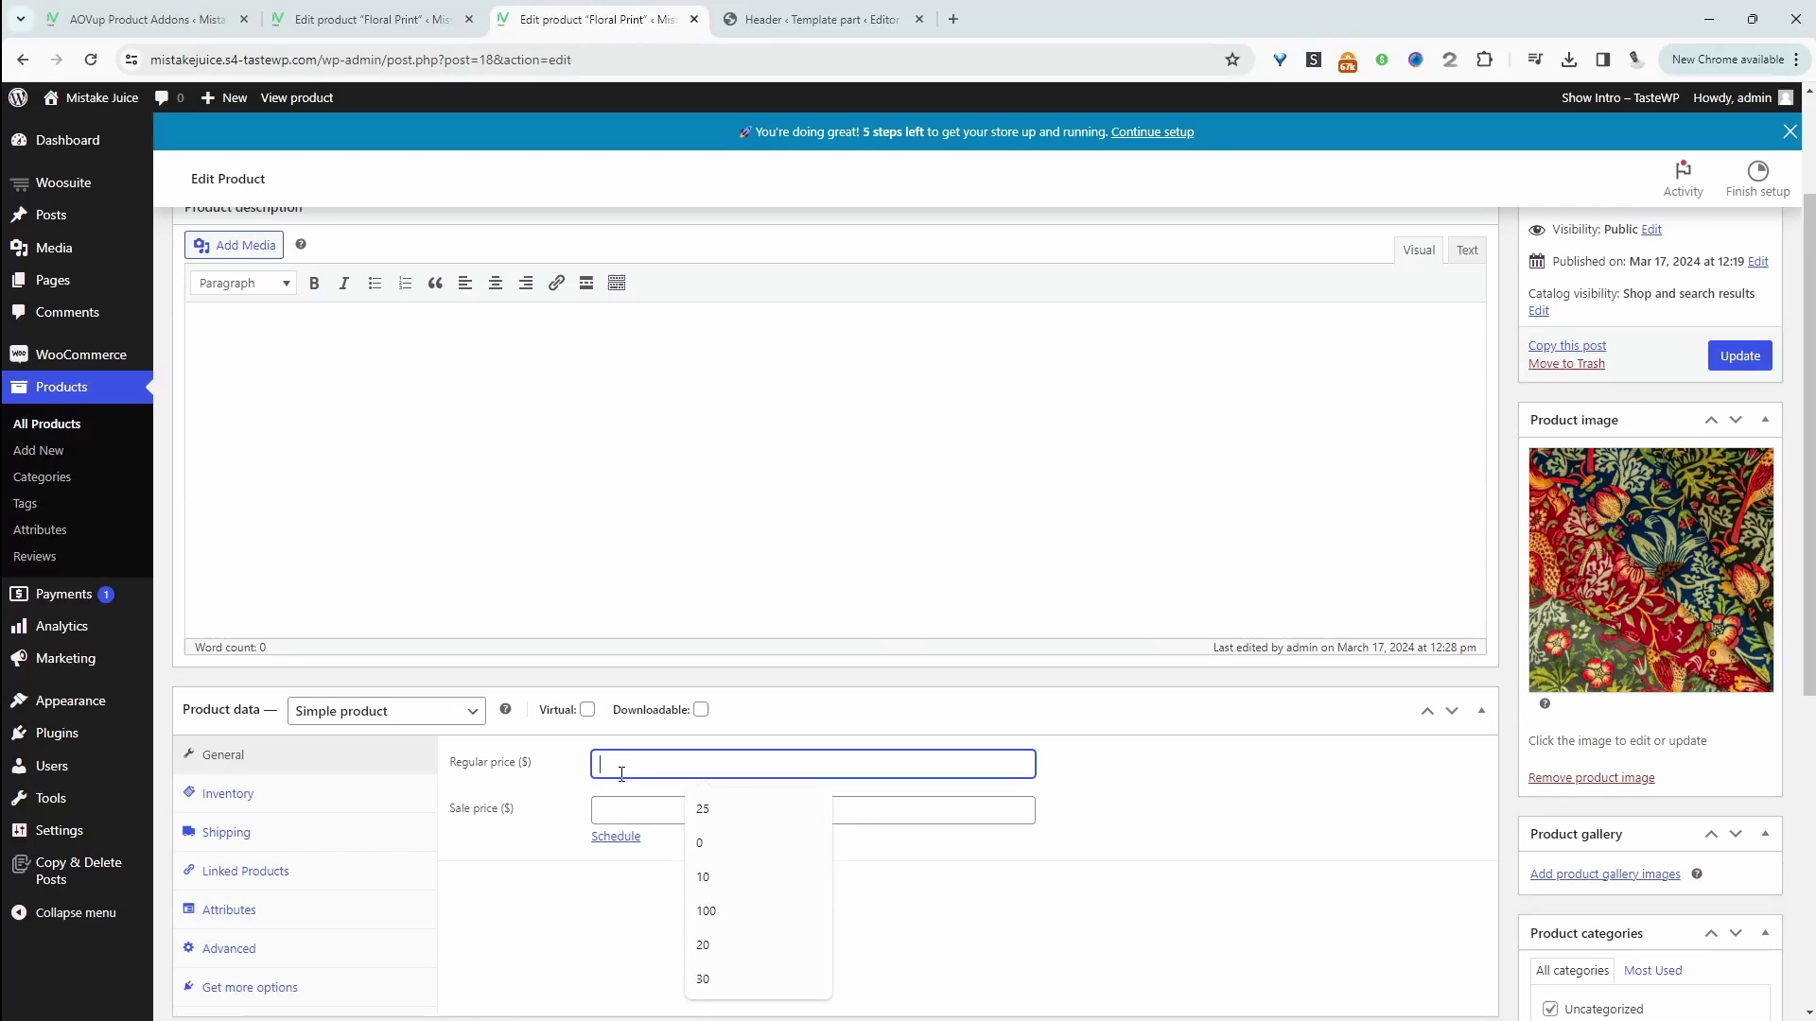
pyautogui.write('0')
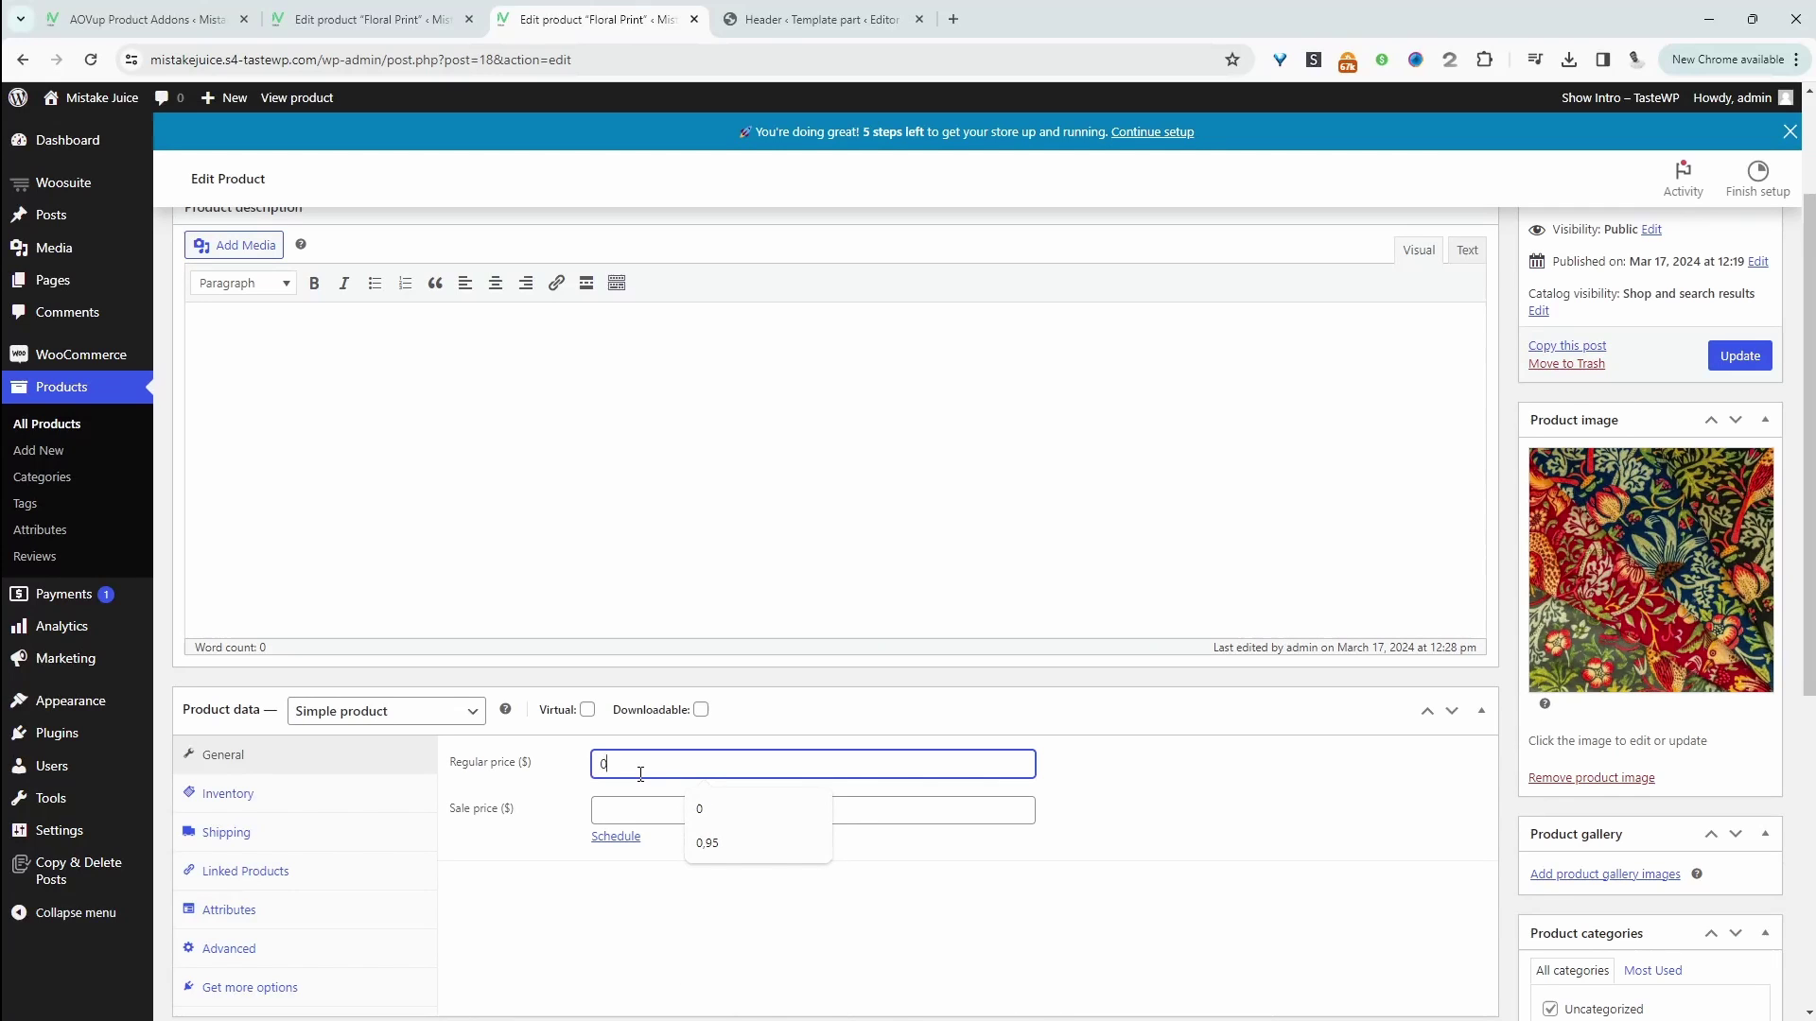
pyautogui.click(1753, 369)
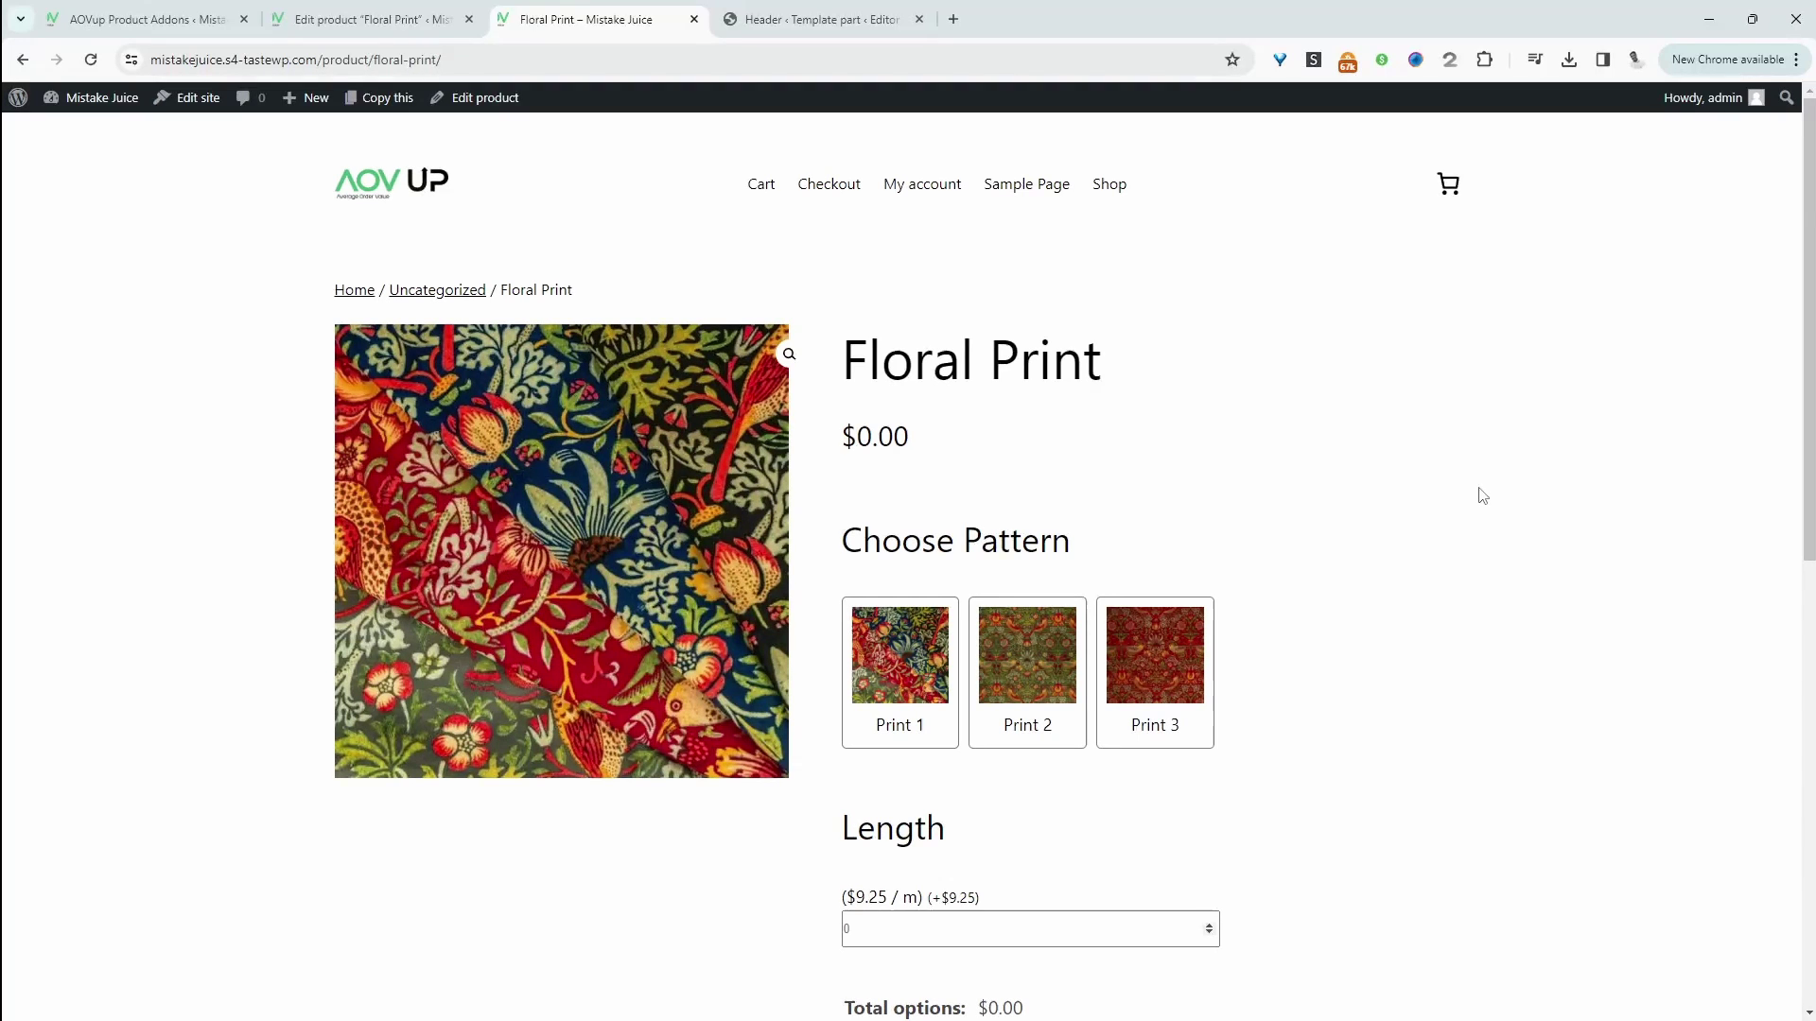
# Step: Compare the three patterns on the product page and settle on Print 2
pyautogui.scroll(-2, 1199, 401)
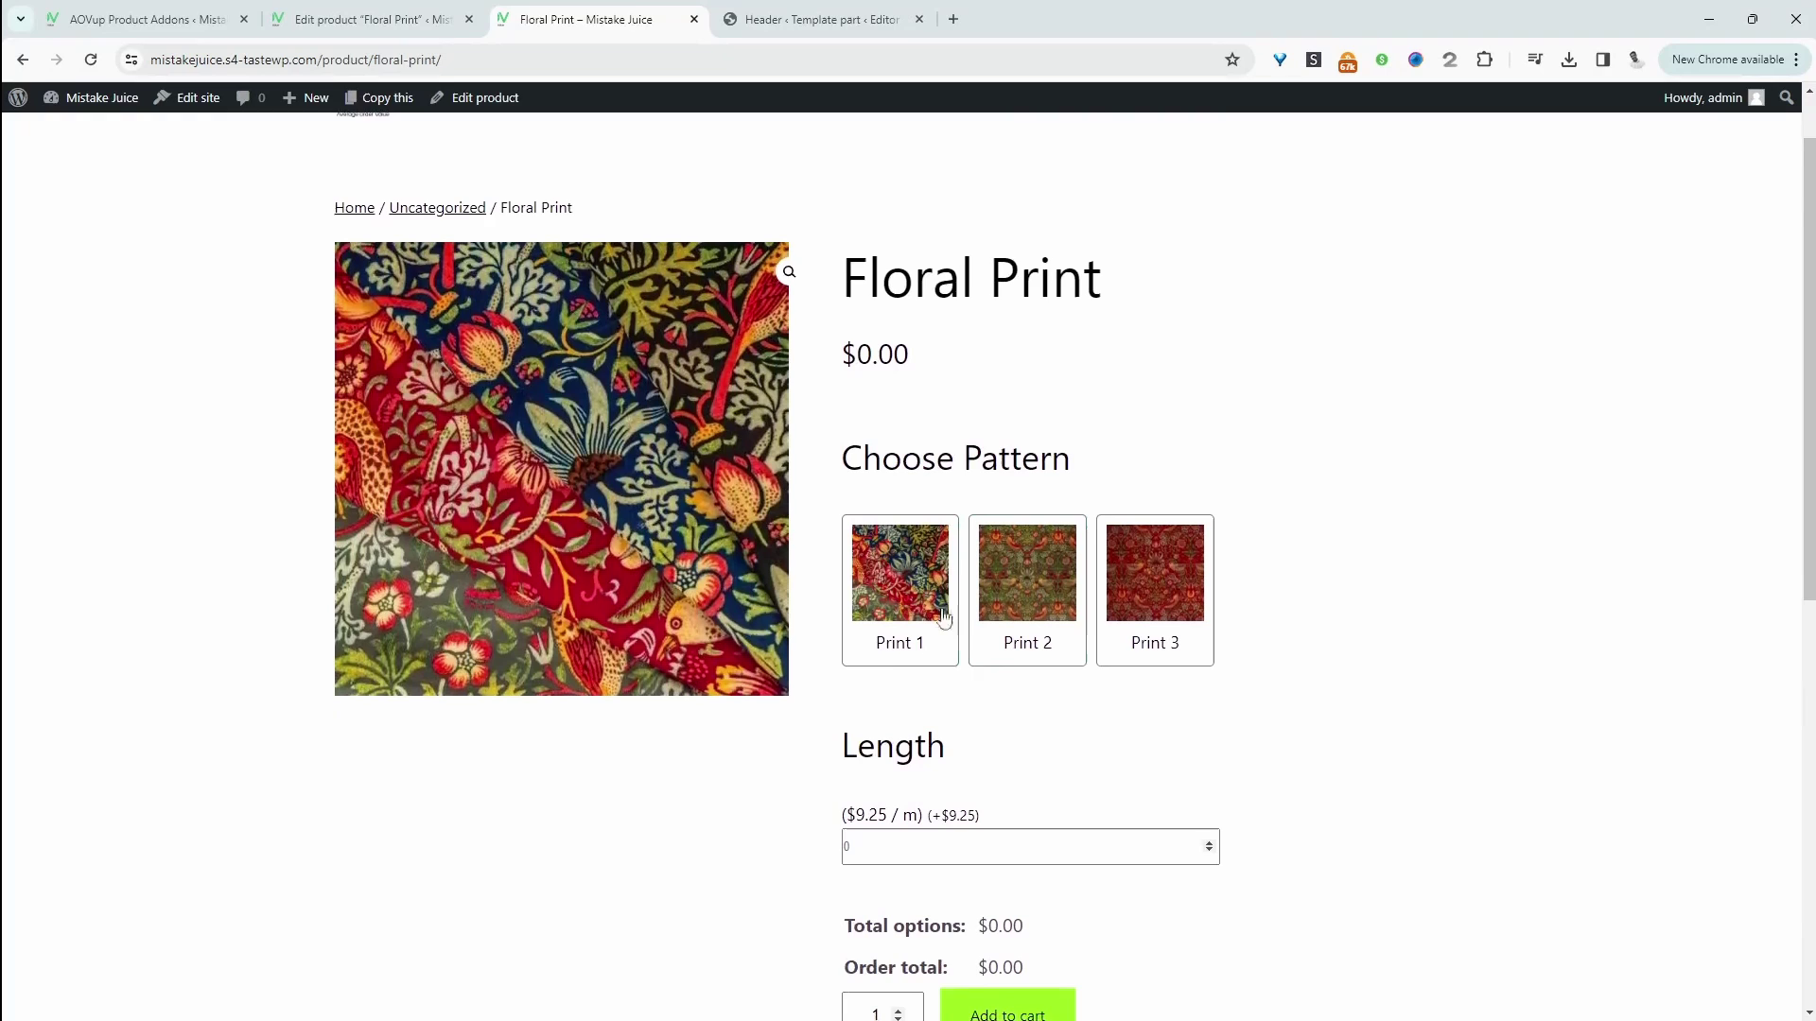
pyautogui.scroll(-1, 936, 605)
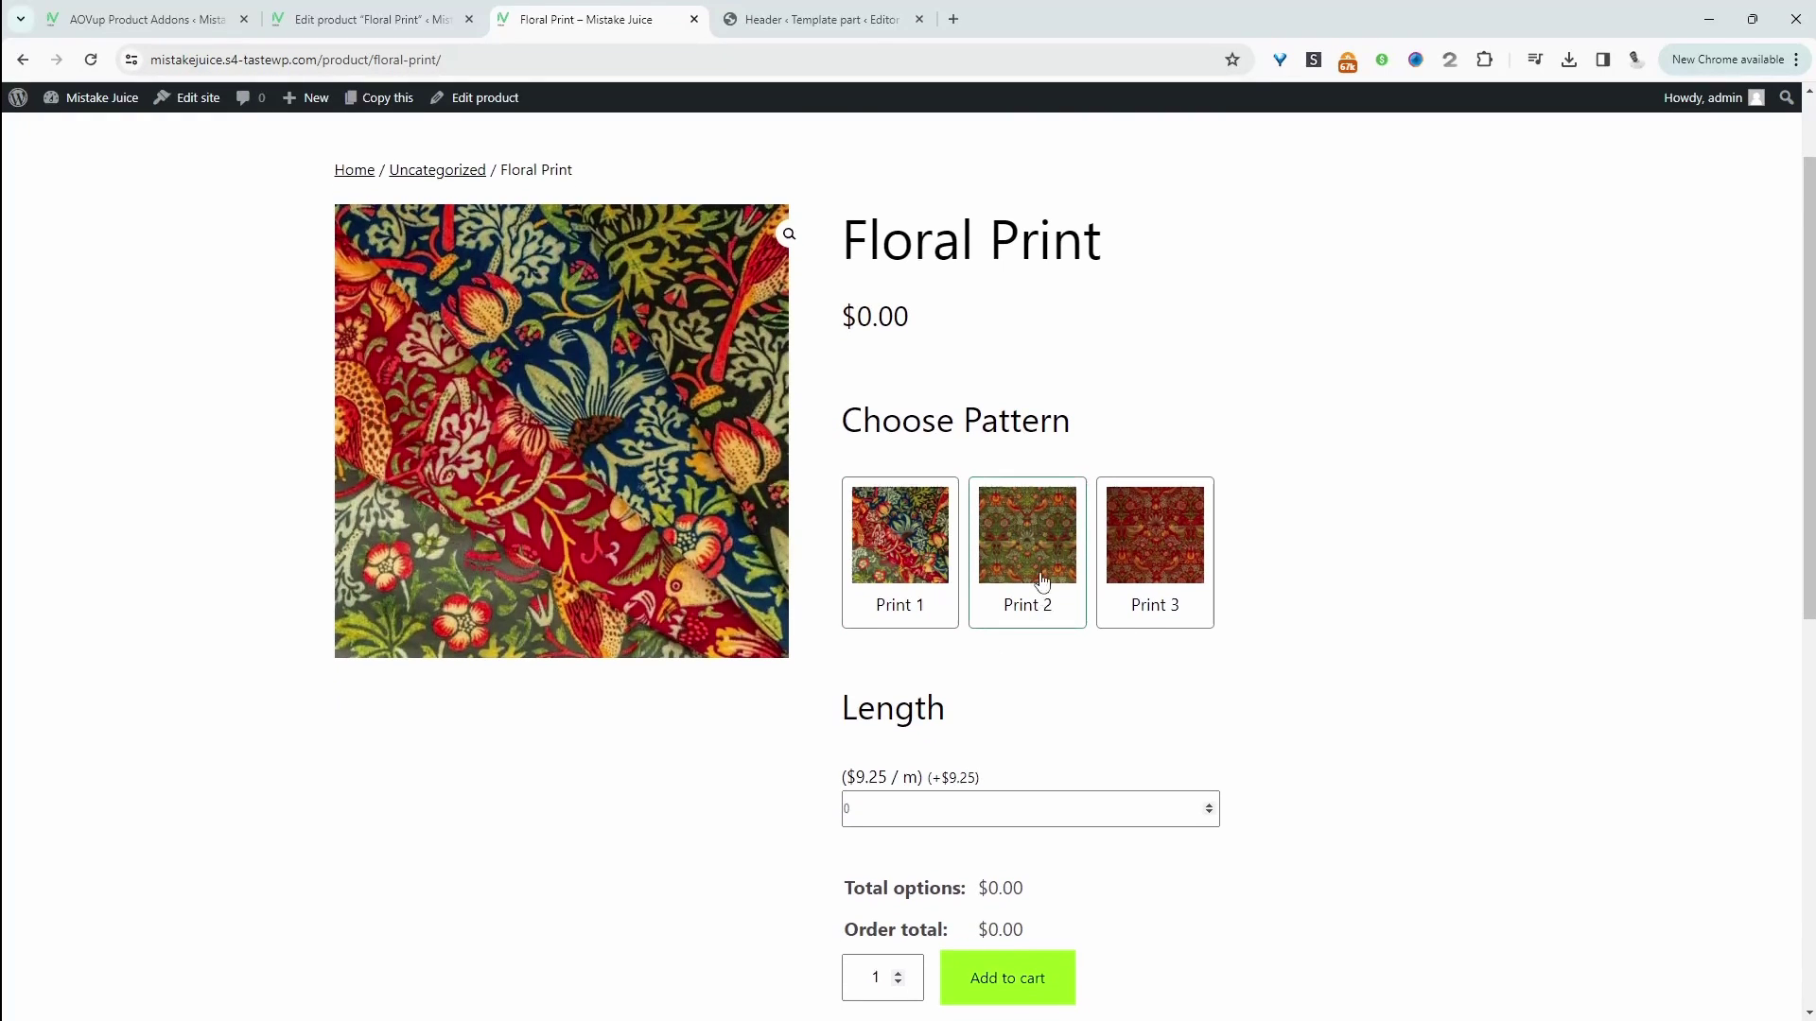
pyautogui.click(1043, 579)
pyautogui.click(1161, 558)
pyautogui.click(1068, 582)
pyautogui.click(918, 565)
pyautogui.click(1023, 568)
# Step: Enter a length of 6 and add the $55.50 Floral Print to the cart
pyautogui.scroll(-2, 1024, 567)
pyautogui.click(901, 665)
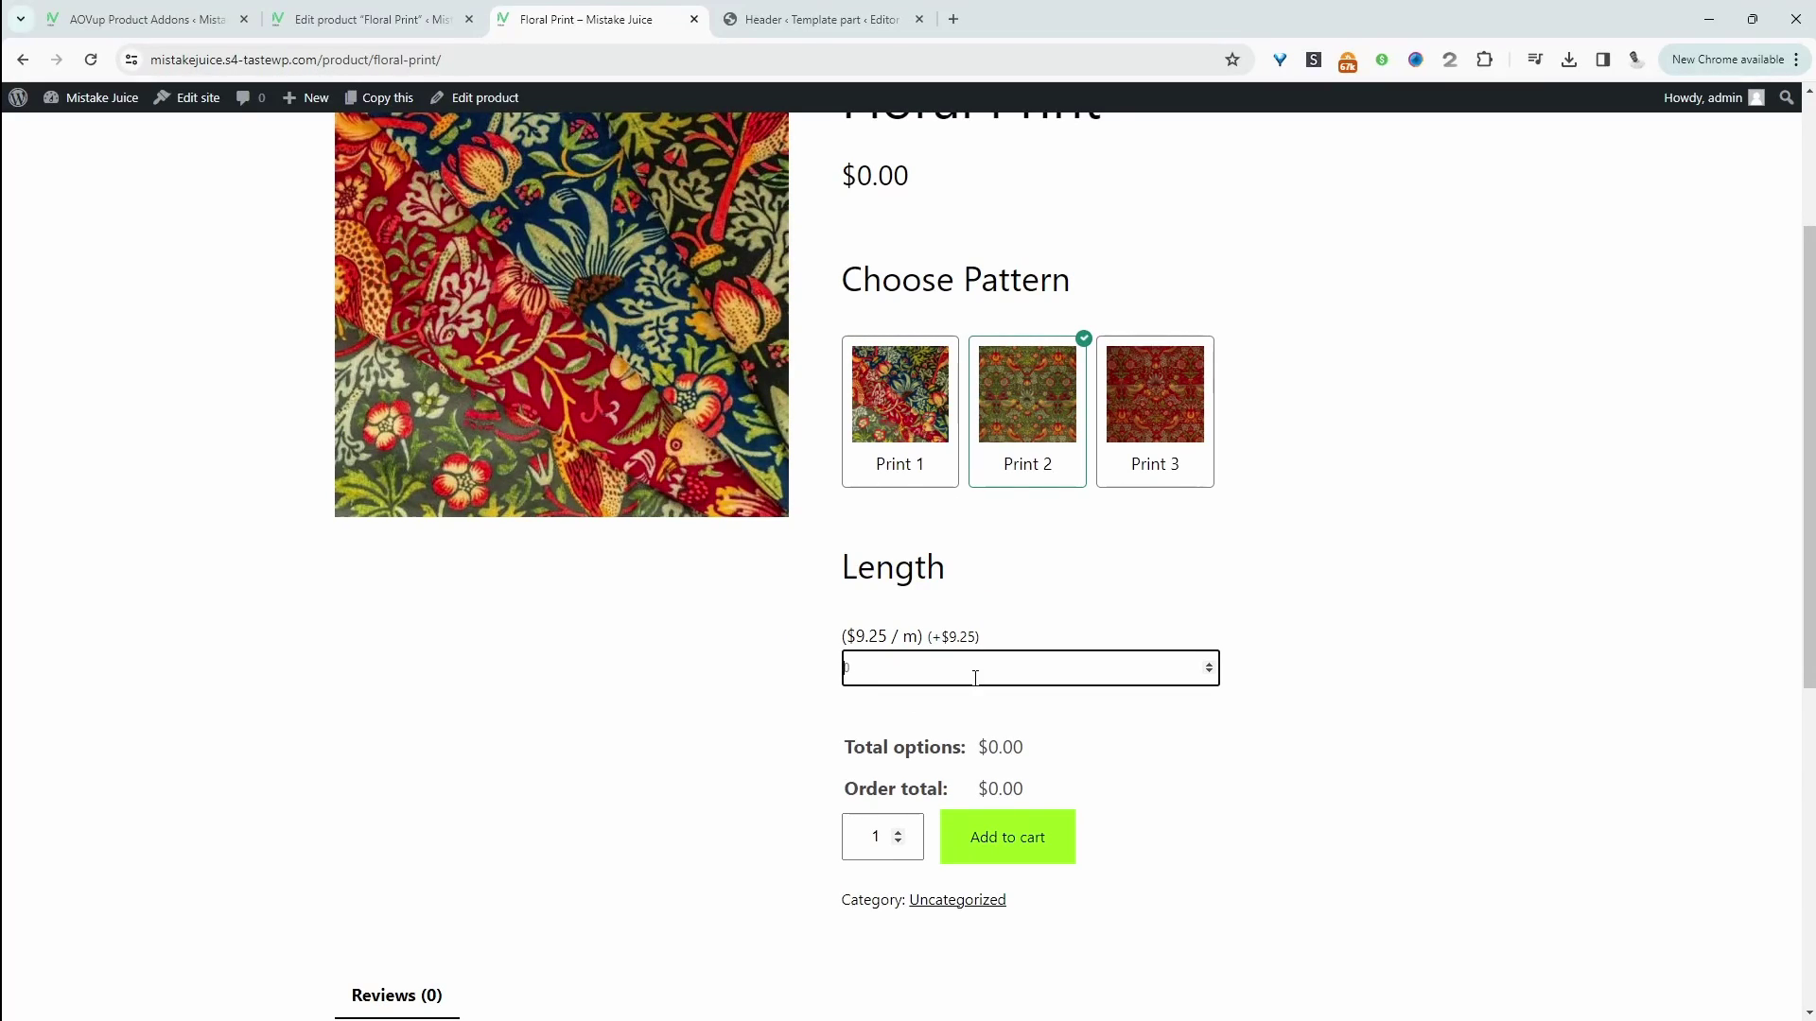
pyautogui.write('6')
pyautogui.click(1028, 854)
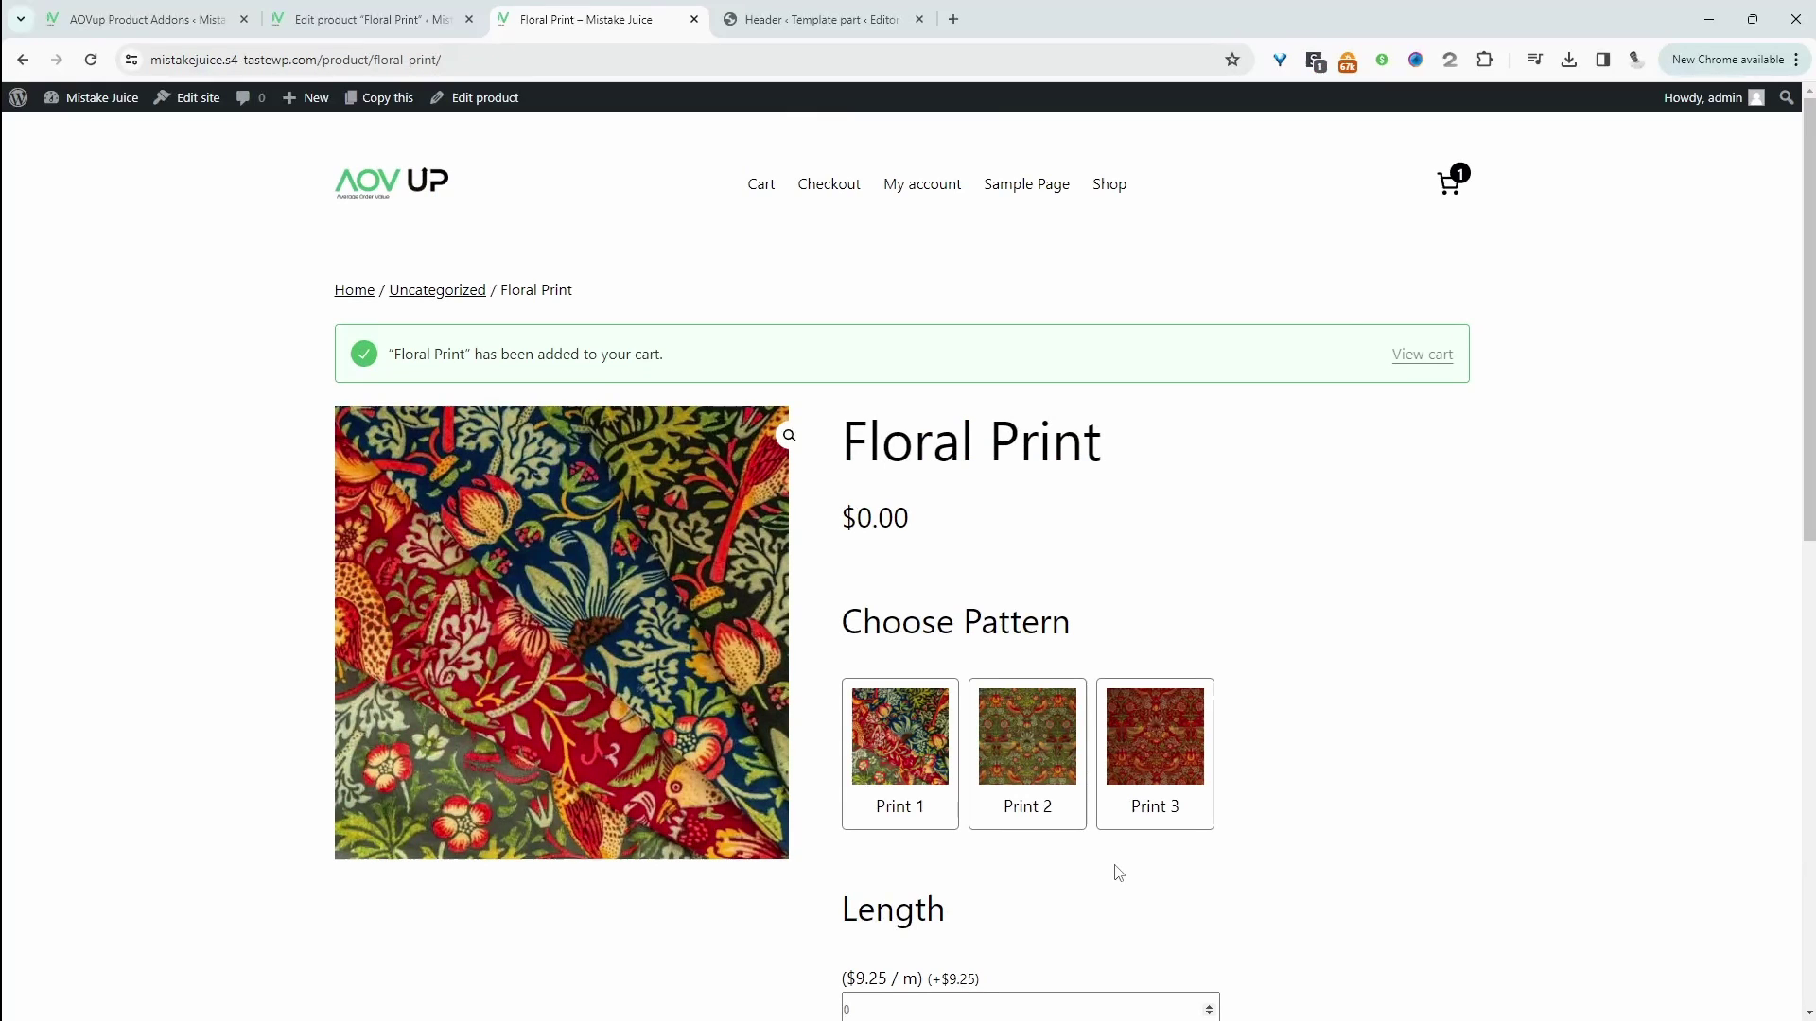
pyautogui.scroll(-2, 1507, 608)
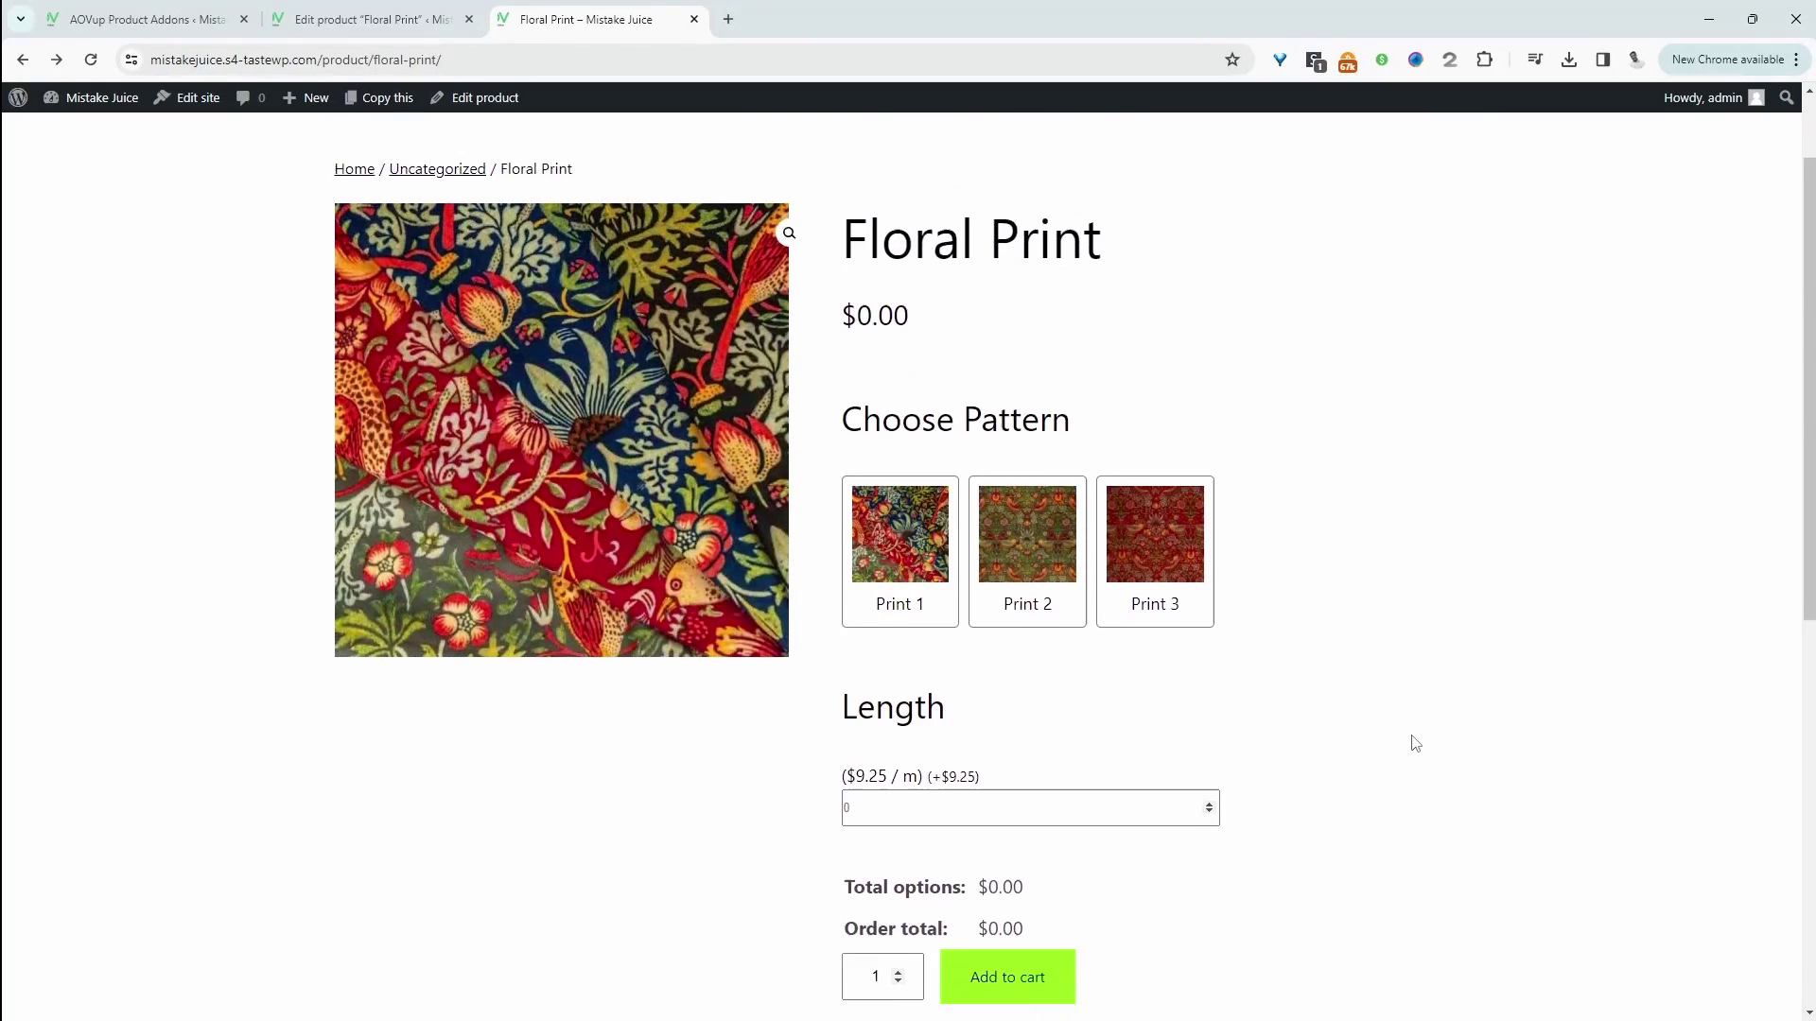
pyautogui.scroll(-1, 1415, 743)
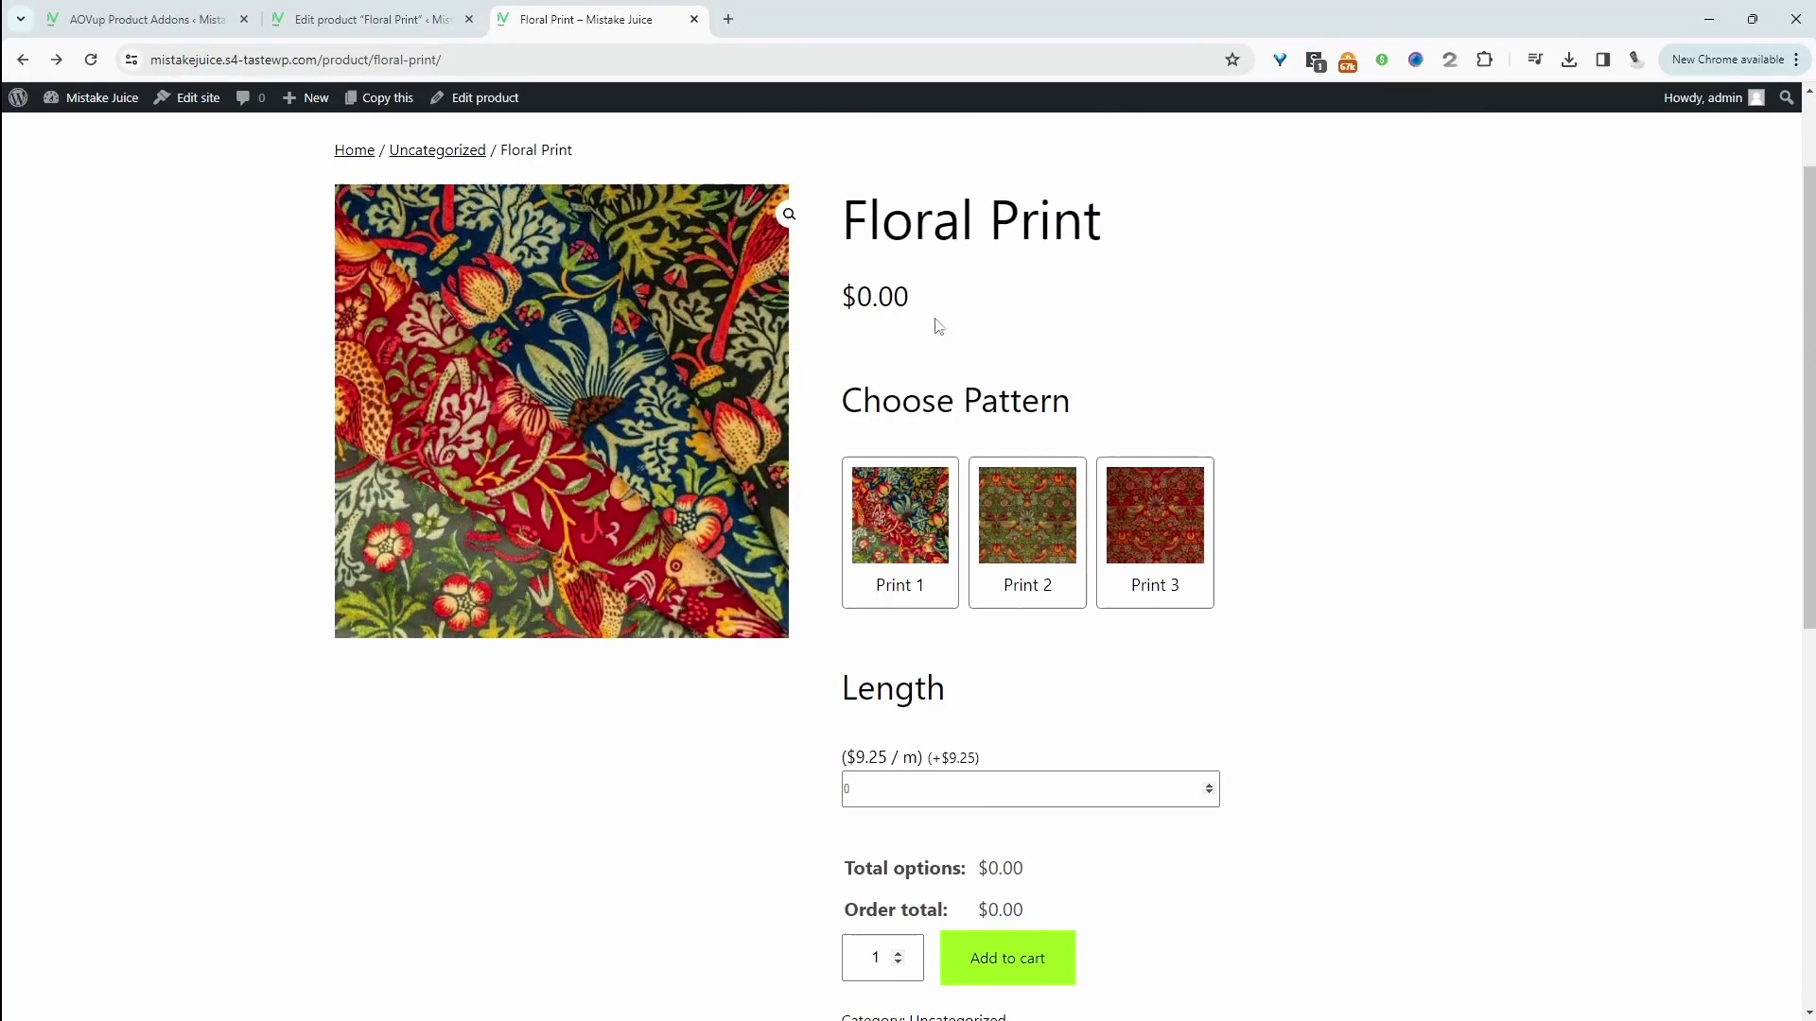
pyautogui.moveTo(991, 309); pyautogui.dragTo(842, 307)
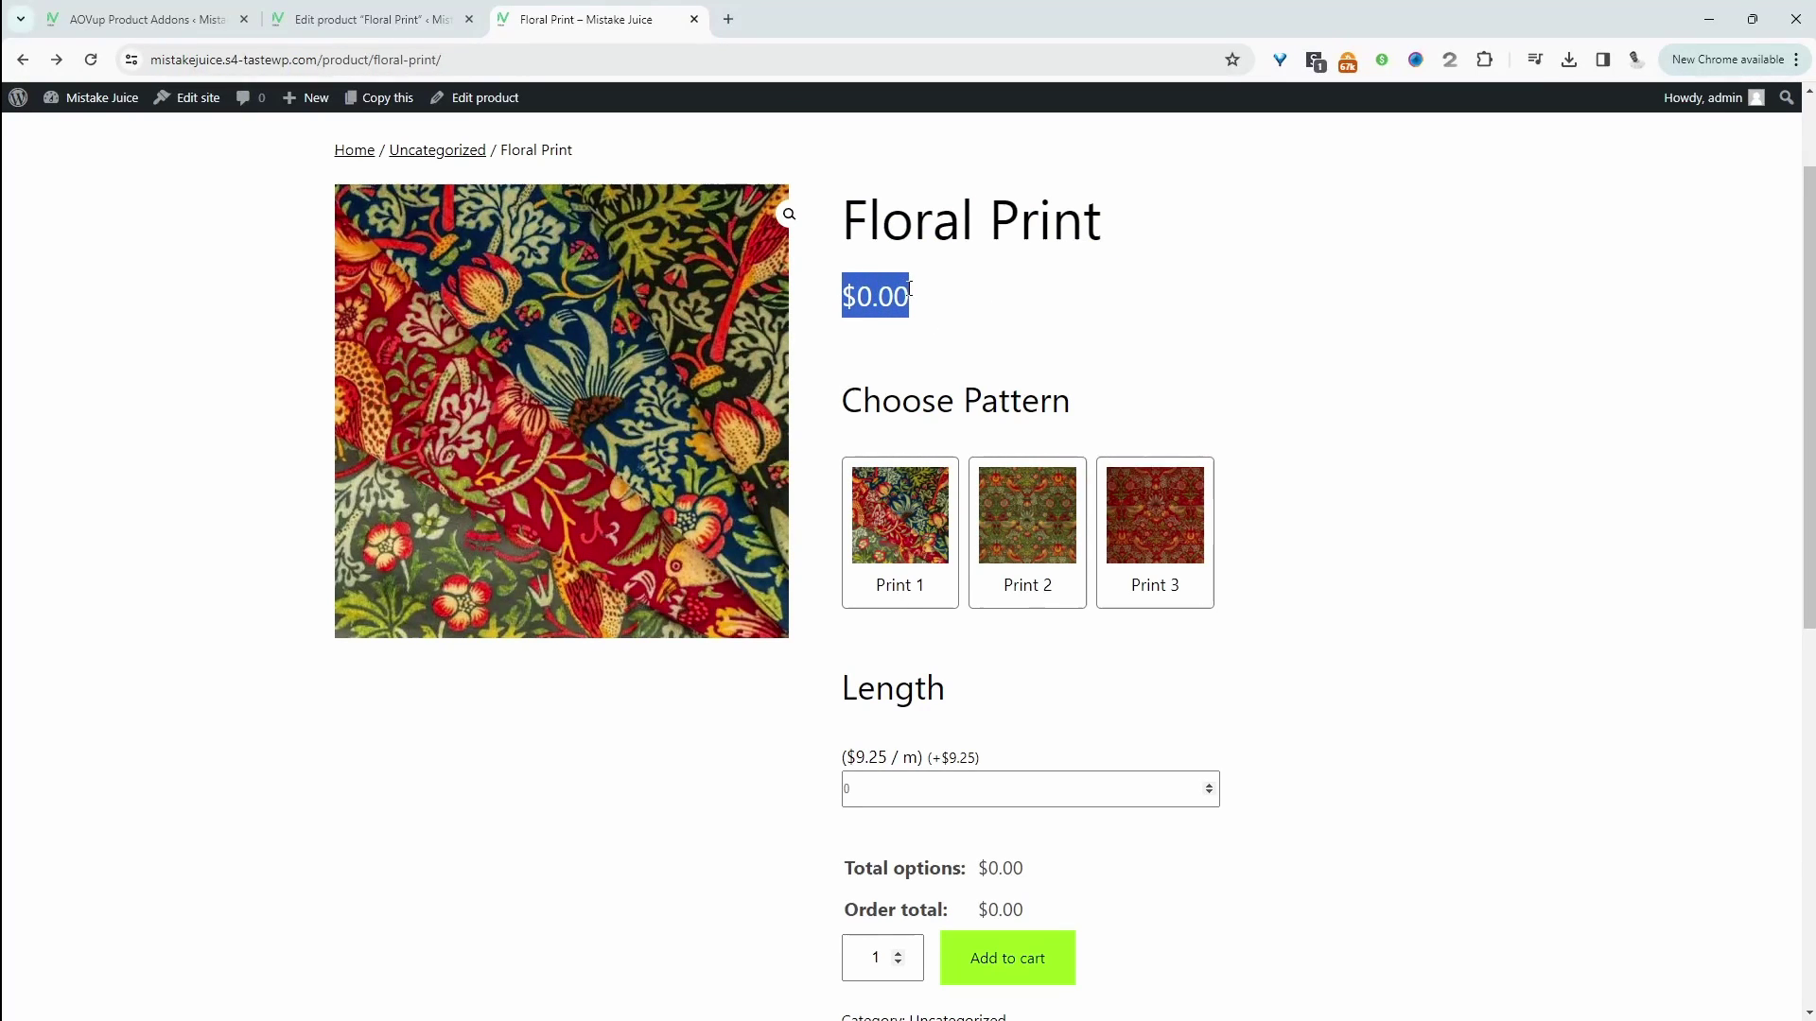
pyautogui.scroll(-2, 965, 353)
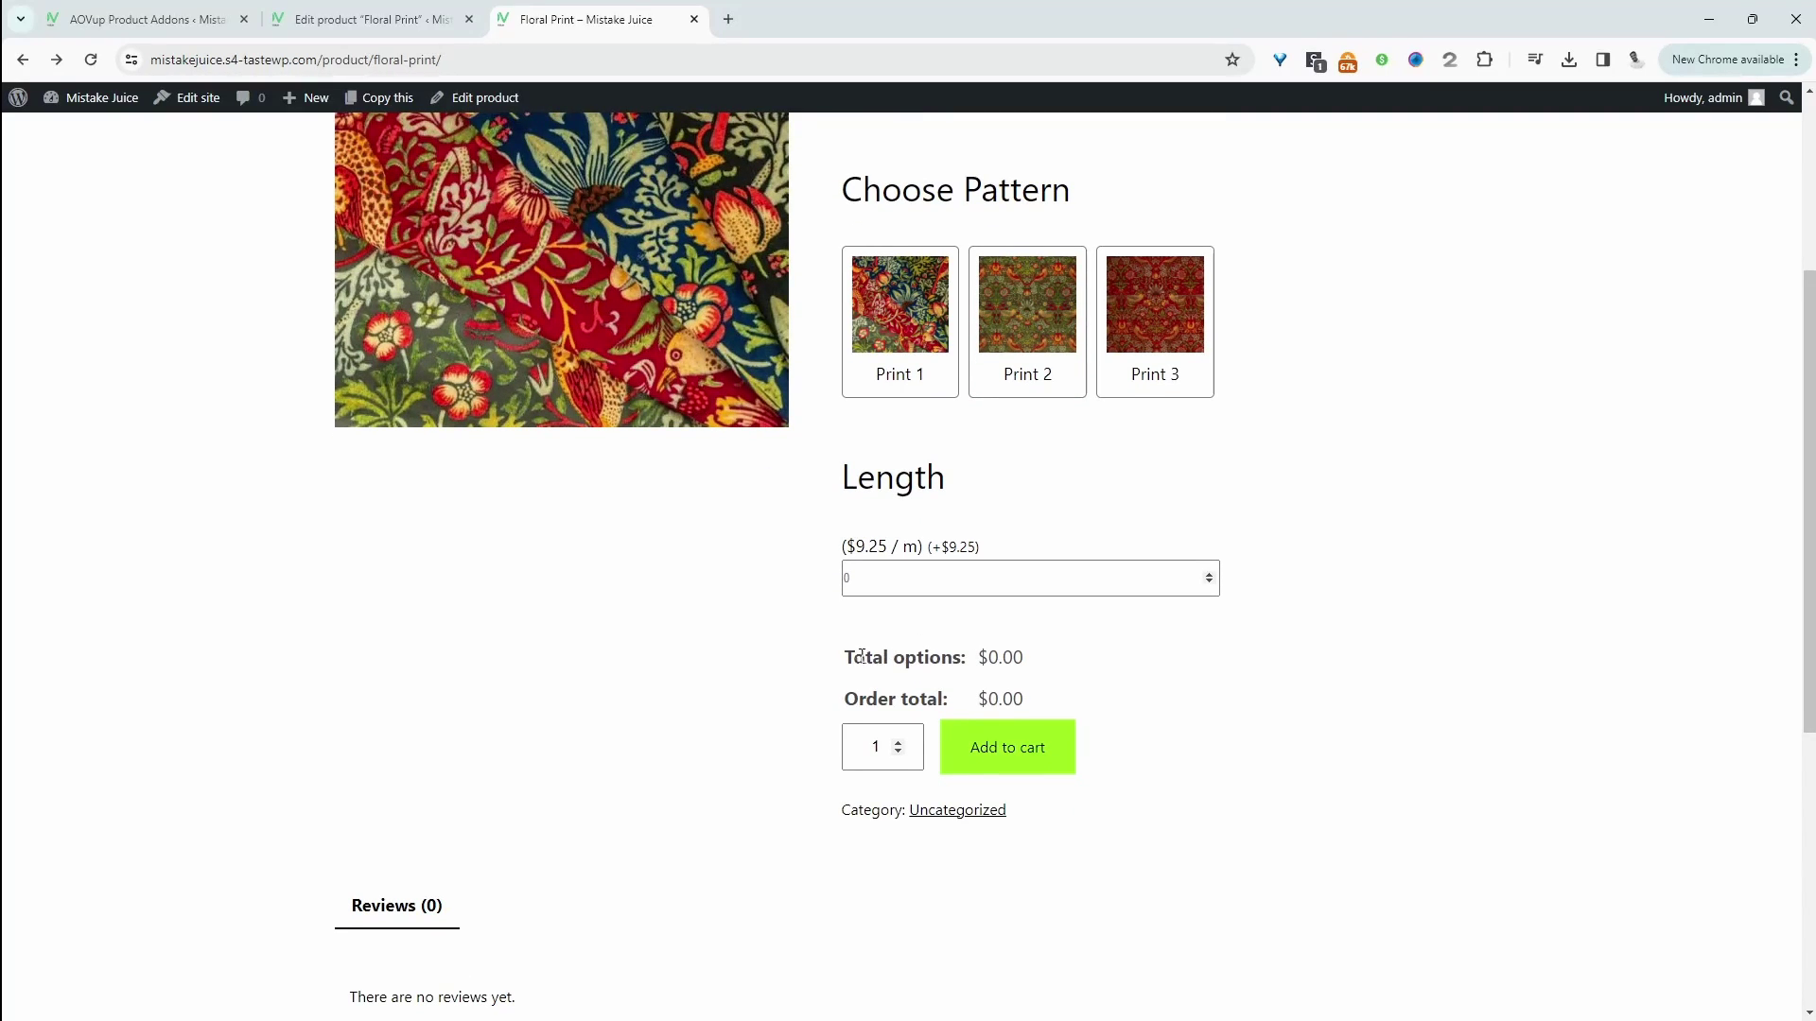
pyautogui.moveTo(854, 656); pyautogui.dragTo(1009, 667)
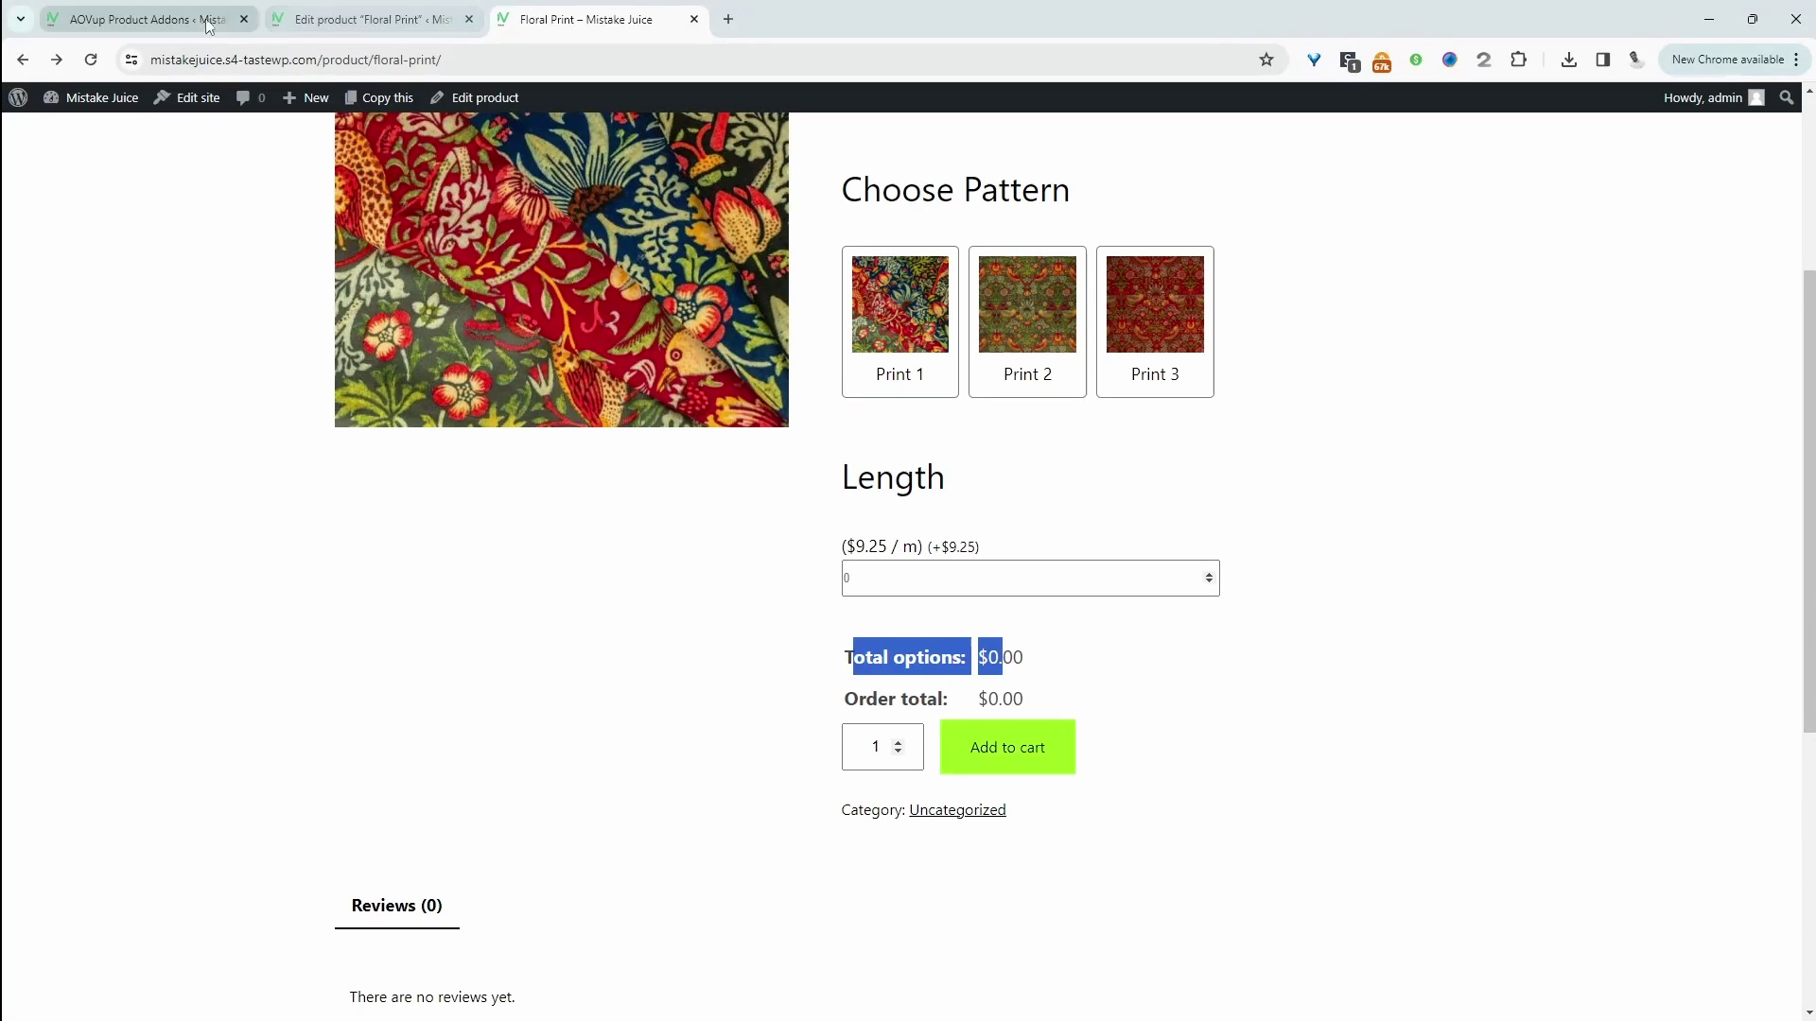
# Step: In AOVup General Settings, enable 'Change the product base price', set Total price box to 'Show only the final total', and save
pyautogui.click(142, 19)
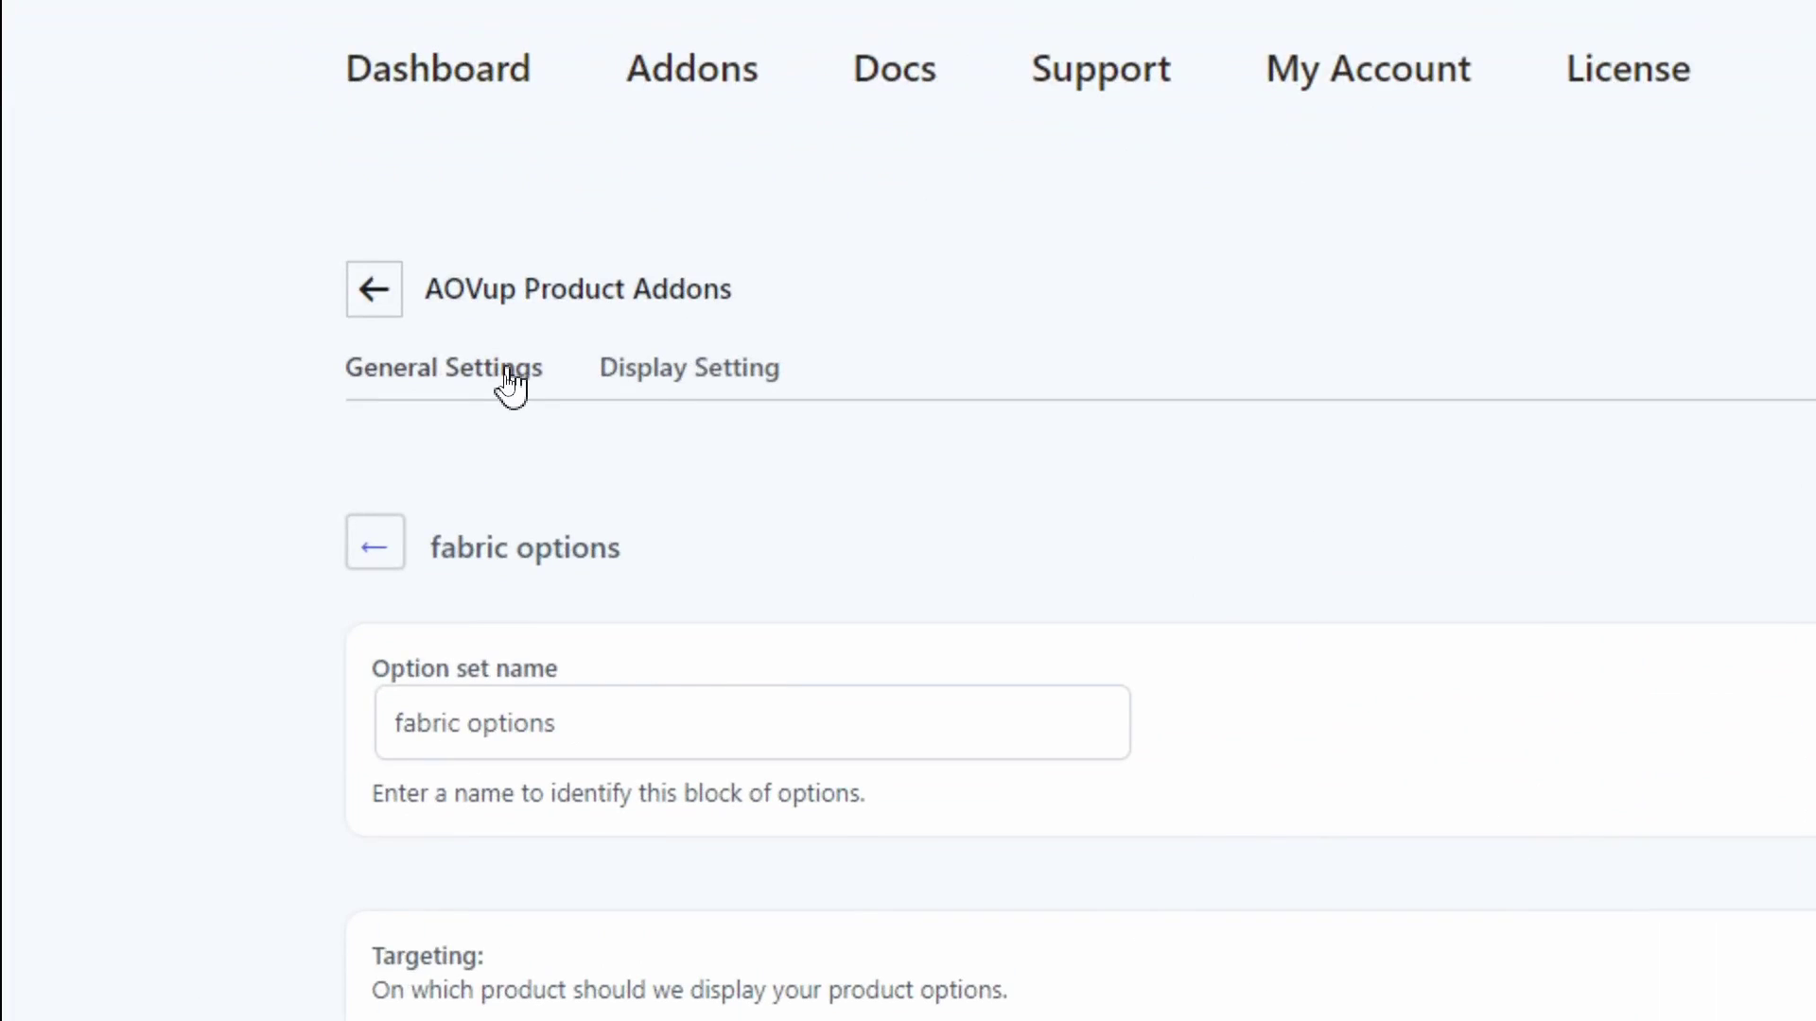
pyautogui.click(511, 383)
pyautogui.scroll(-5, 1596, 805)
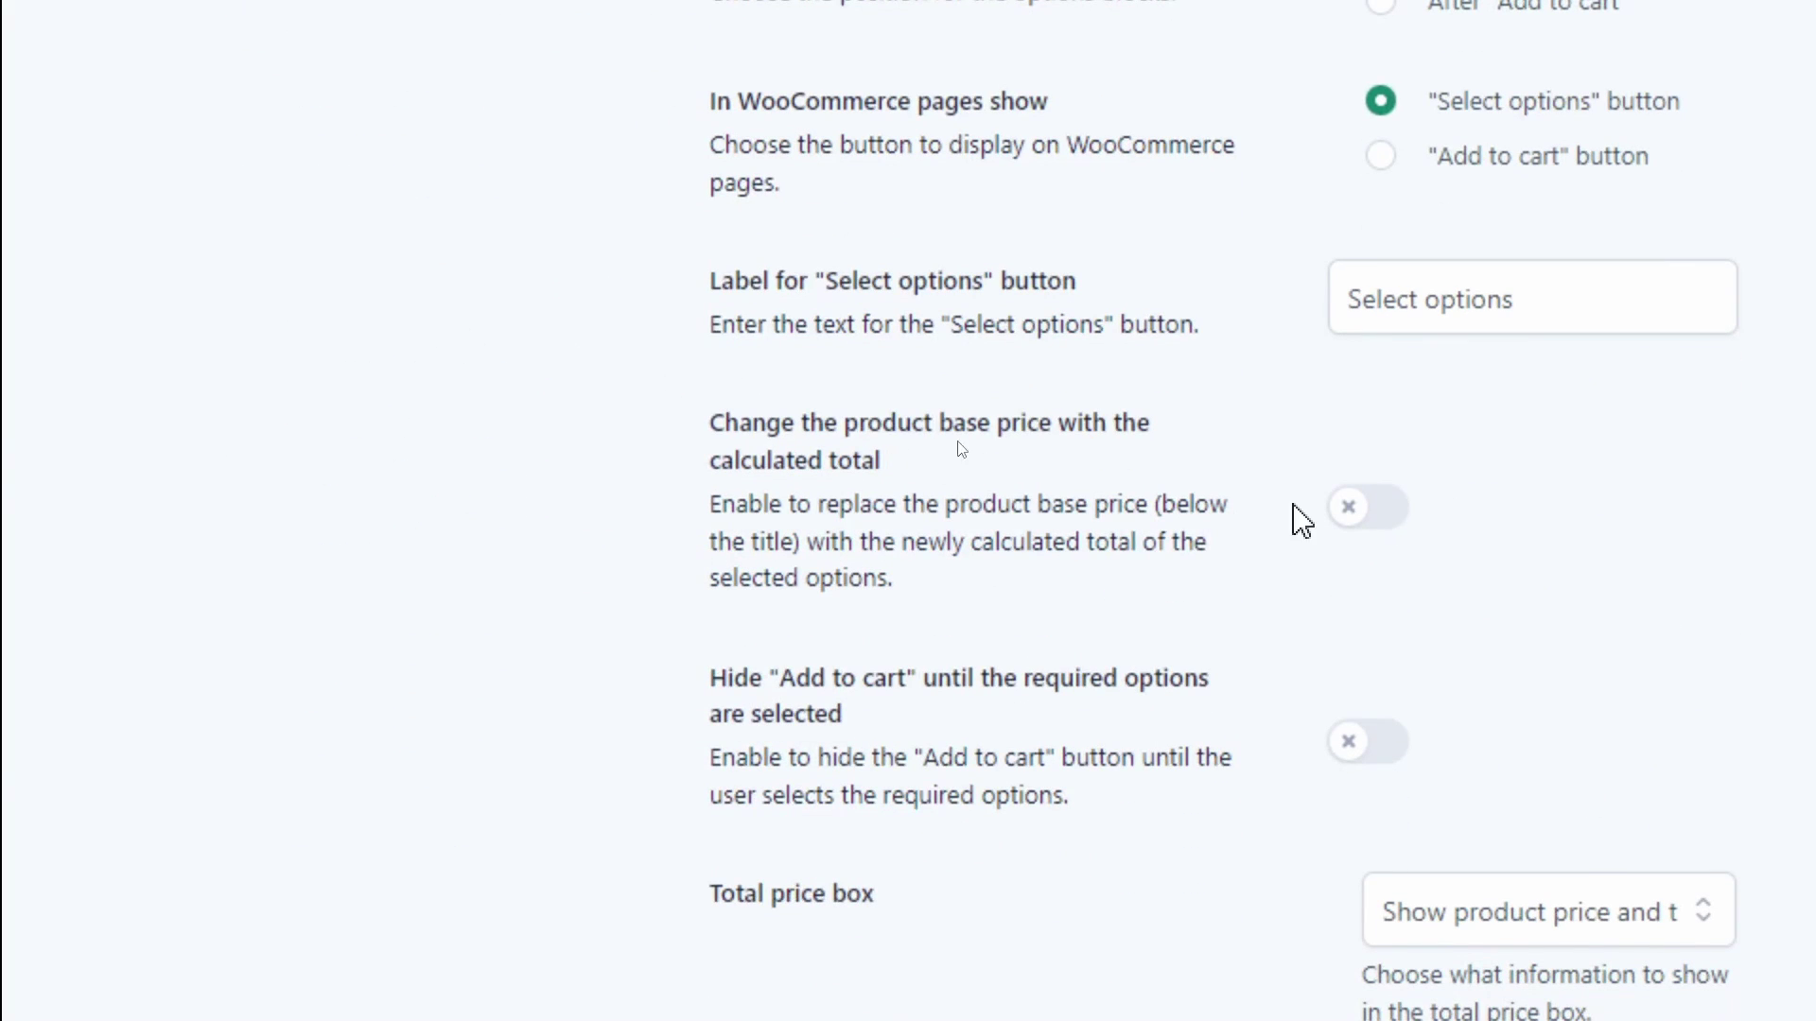
pyautogui.click(1348, 511)
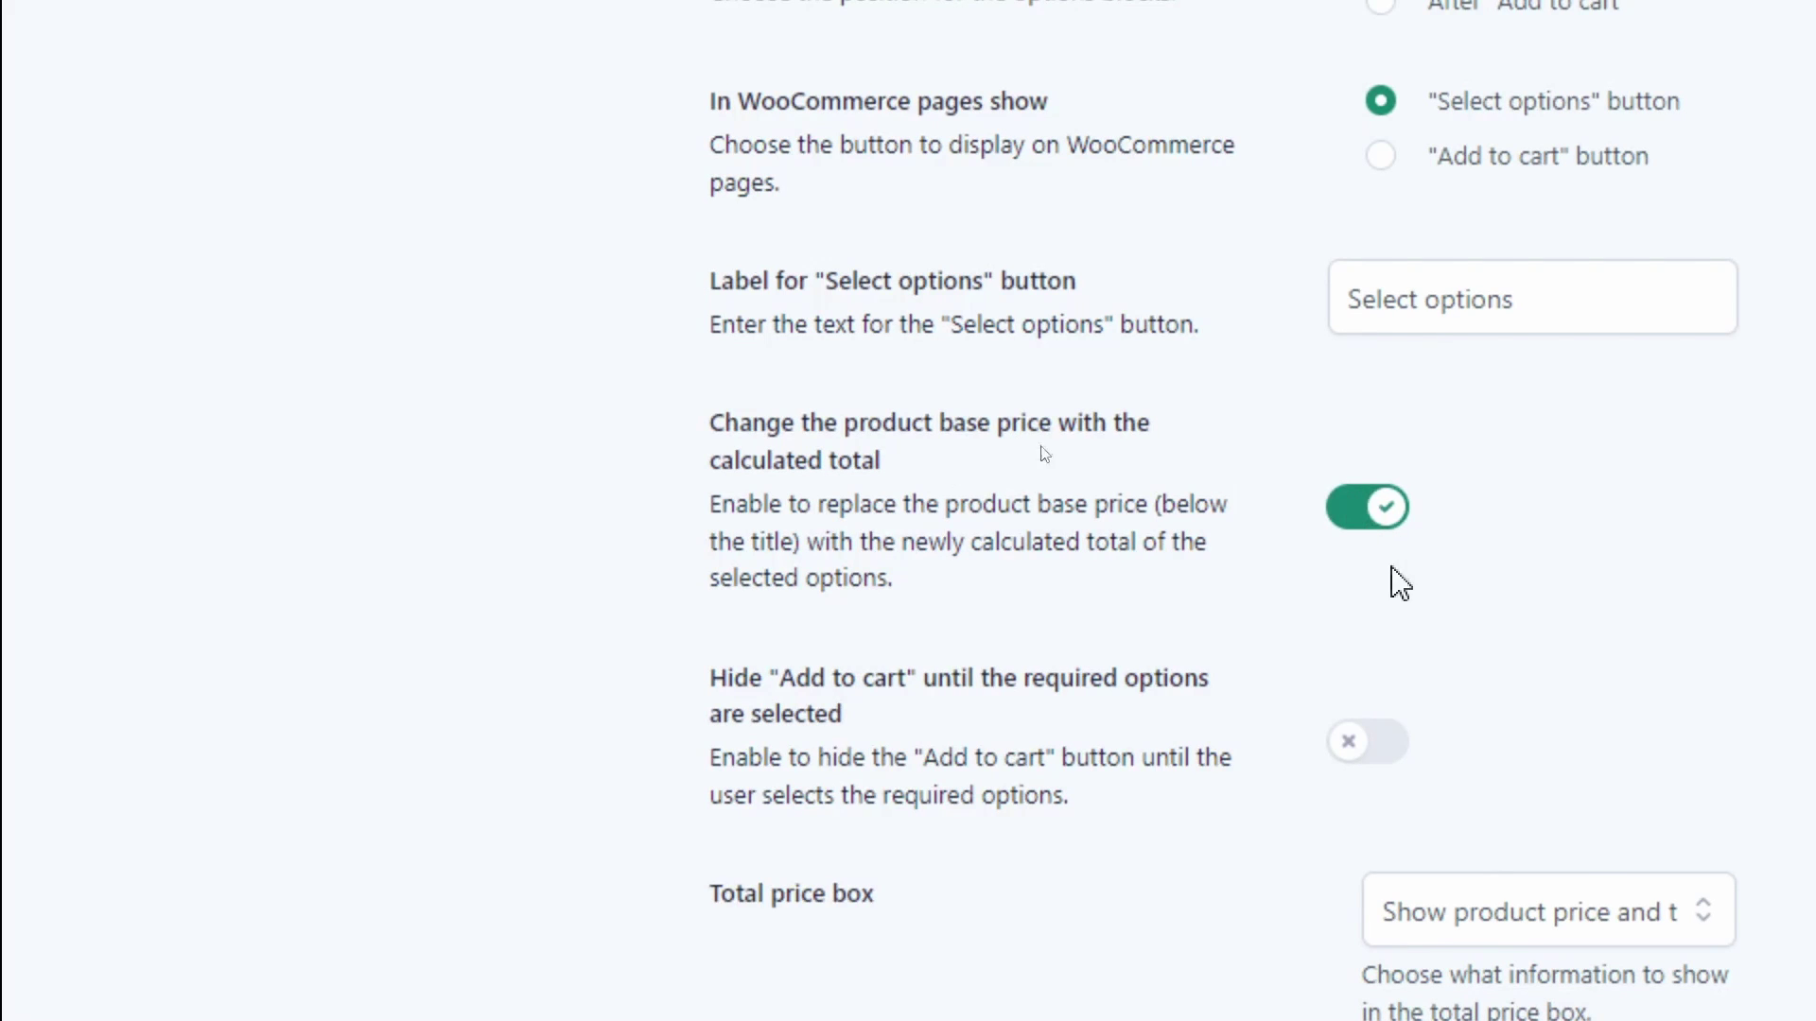
pyautogui.scroll(-2, 1121, 624)
pyautogui.scroll(-3, 1121, 628)
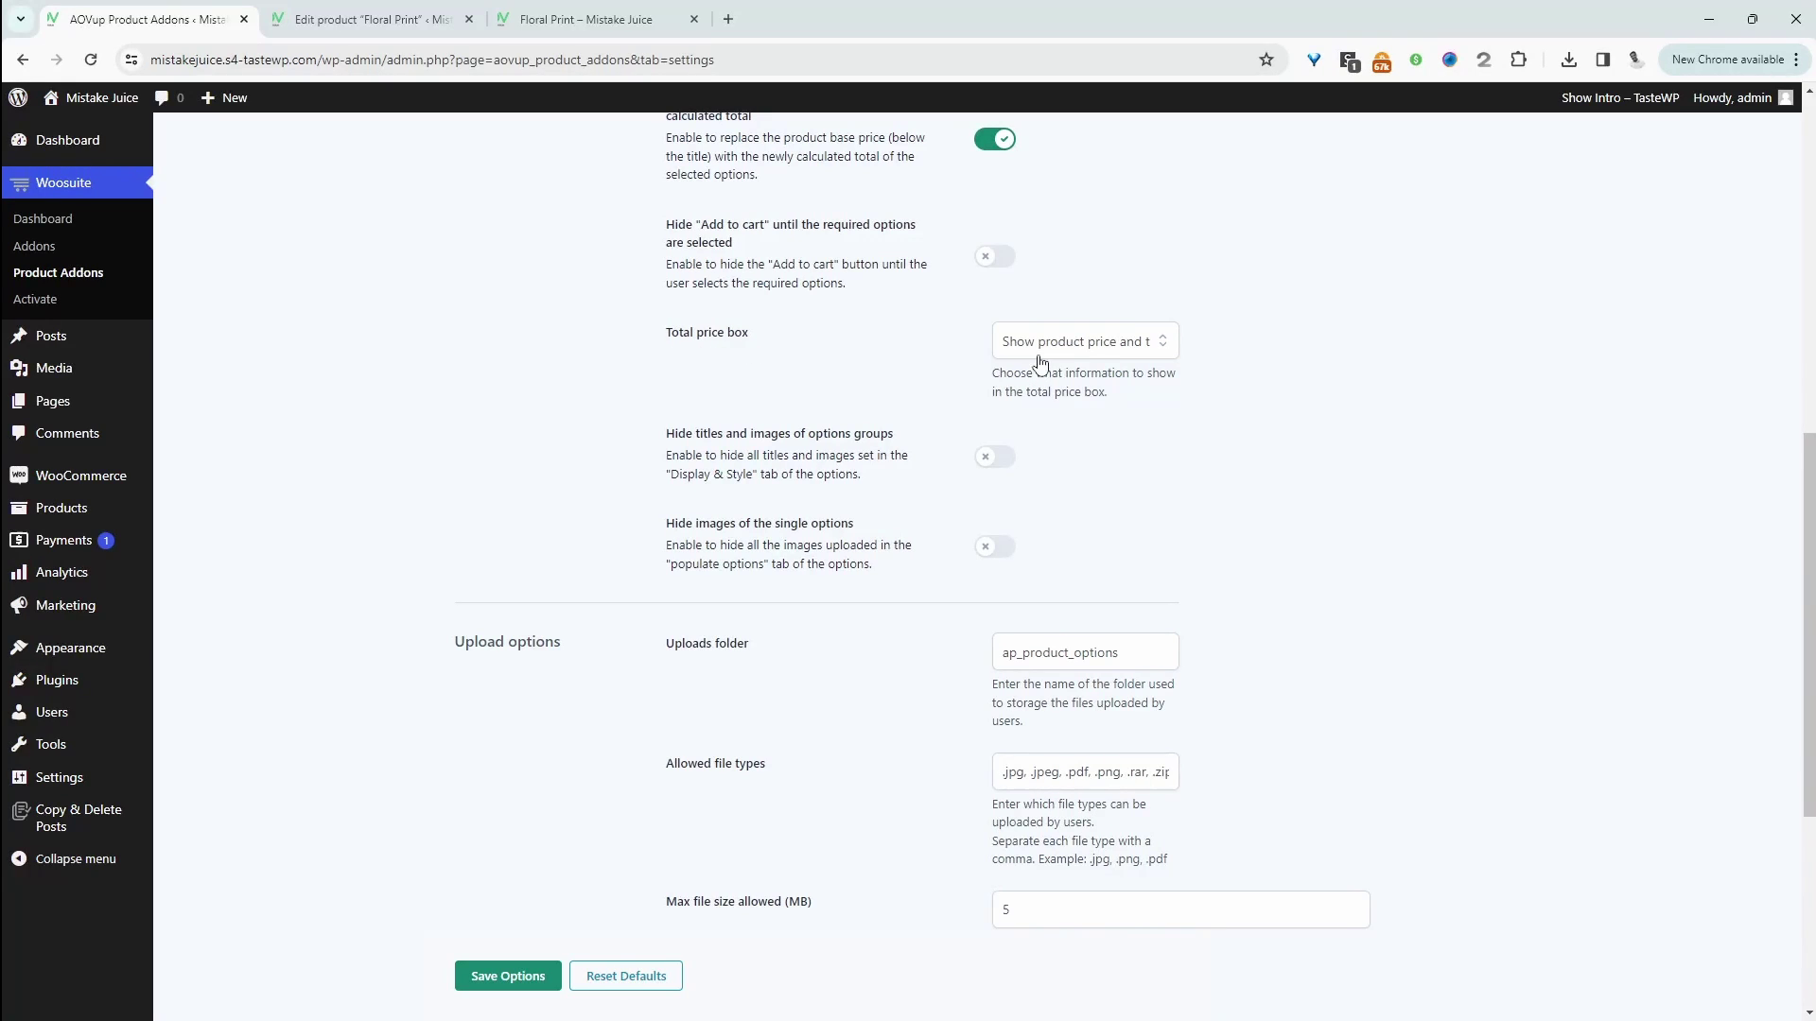
pyautogui.click(1035, 350)
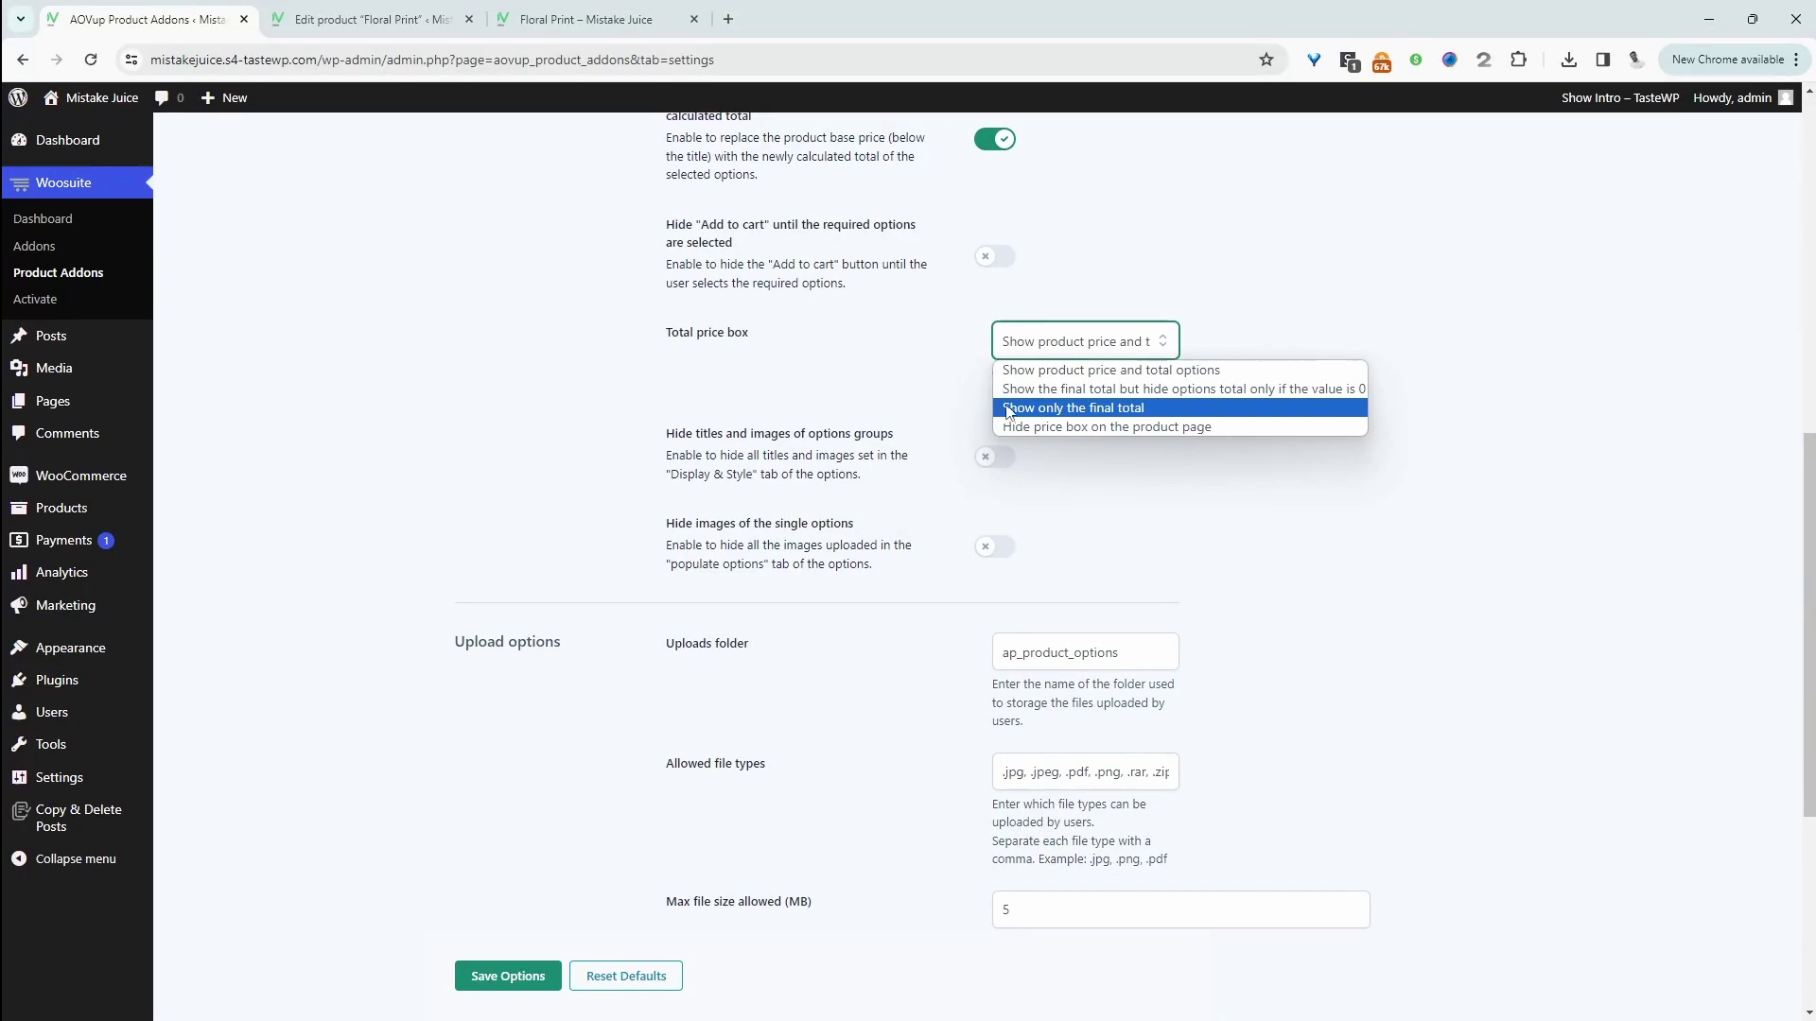
pyautogui.click(1087, 416)
pyautogui.scroll(-1, 795, 700)
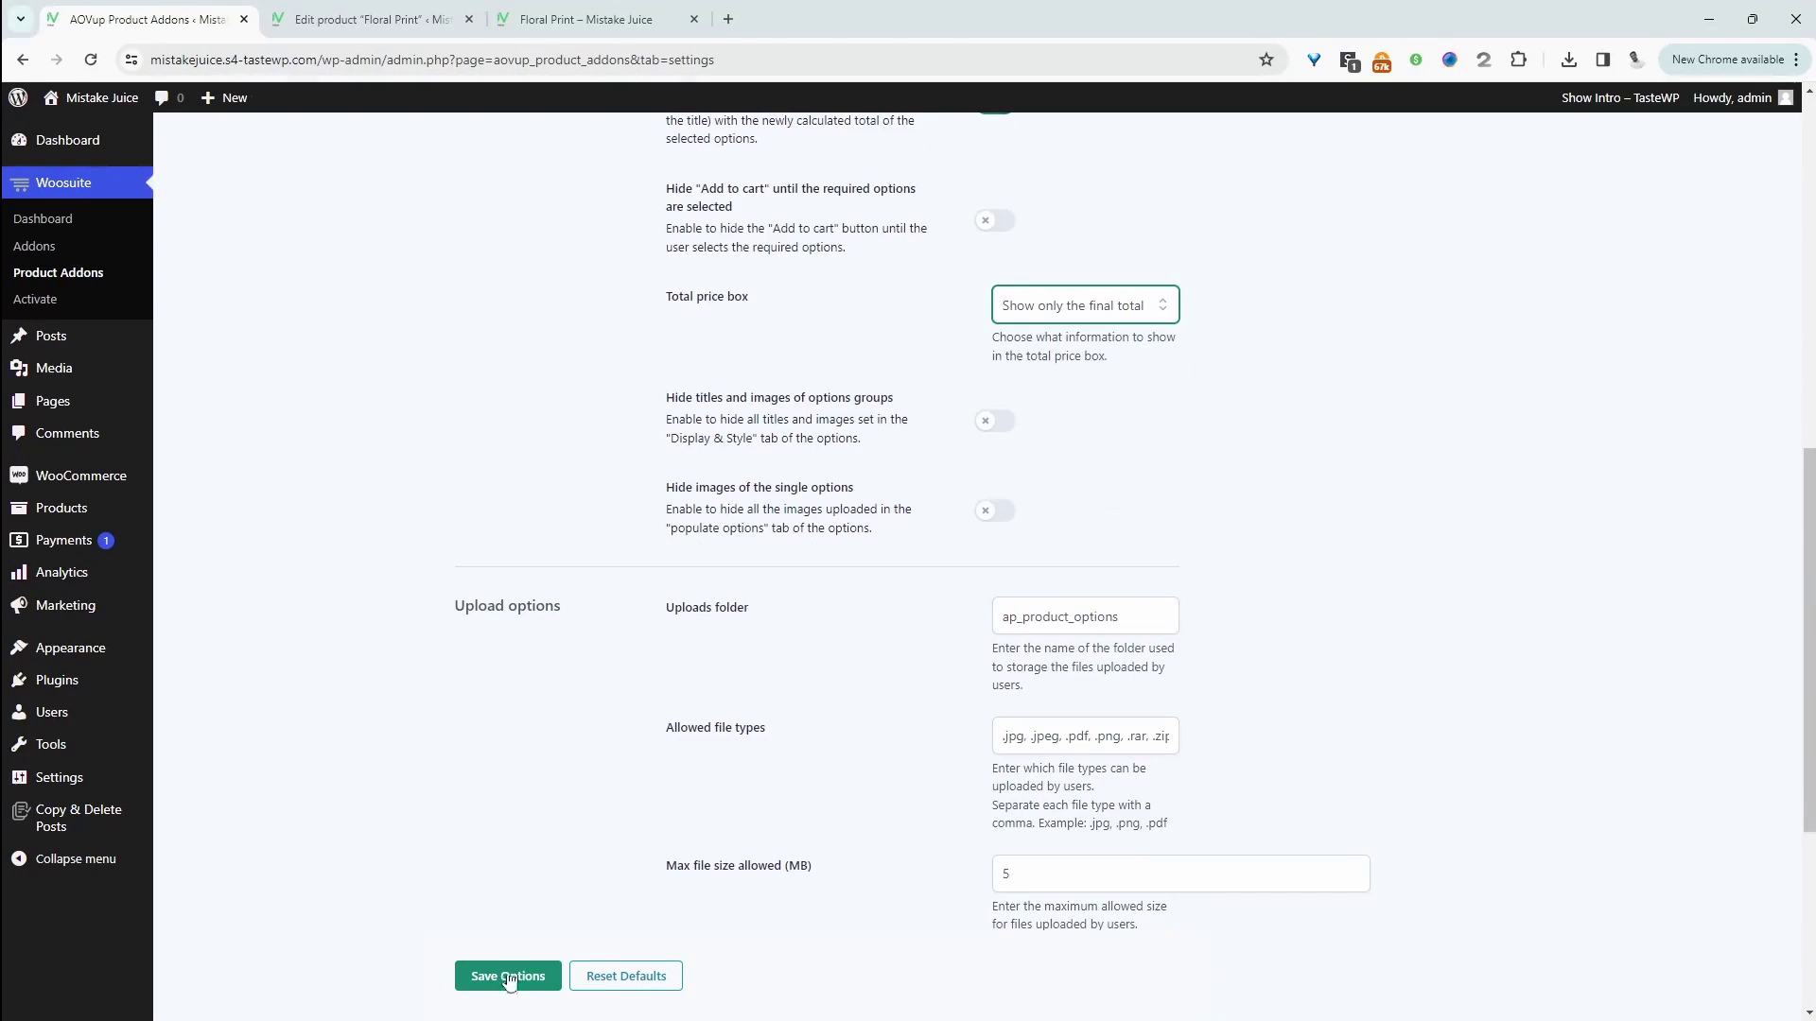
pyautogui.click(506, 976)
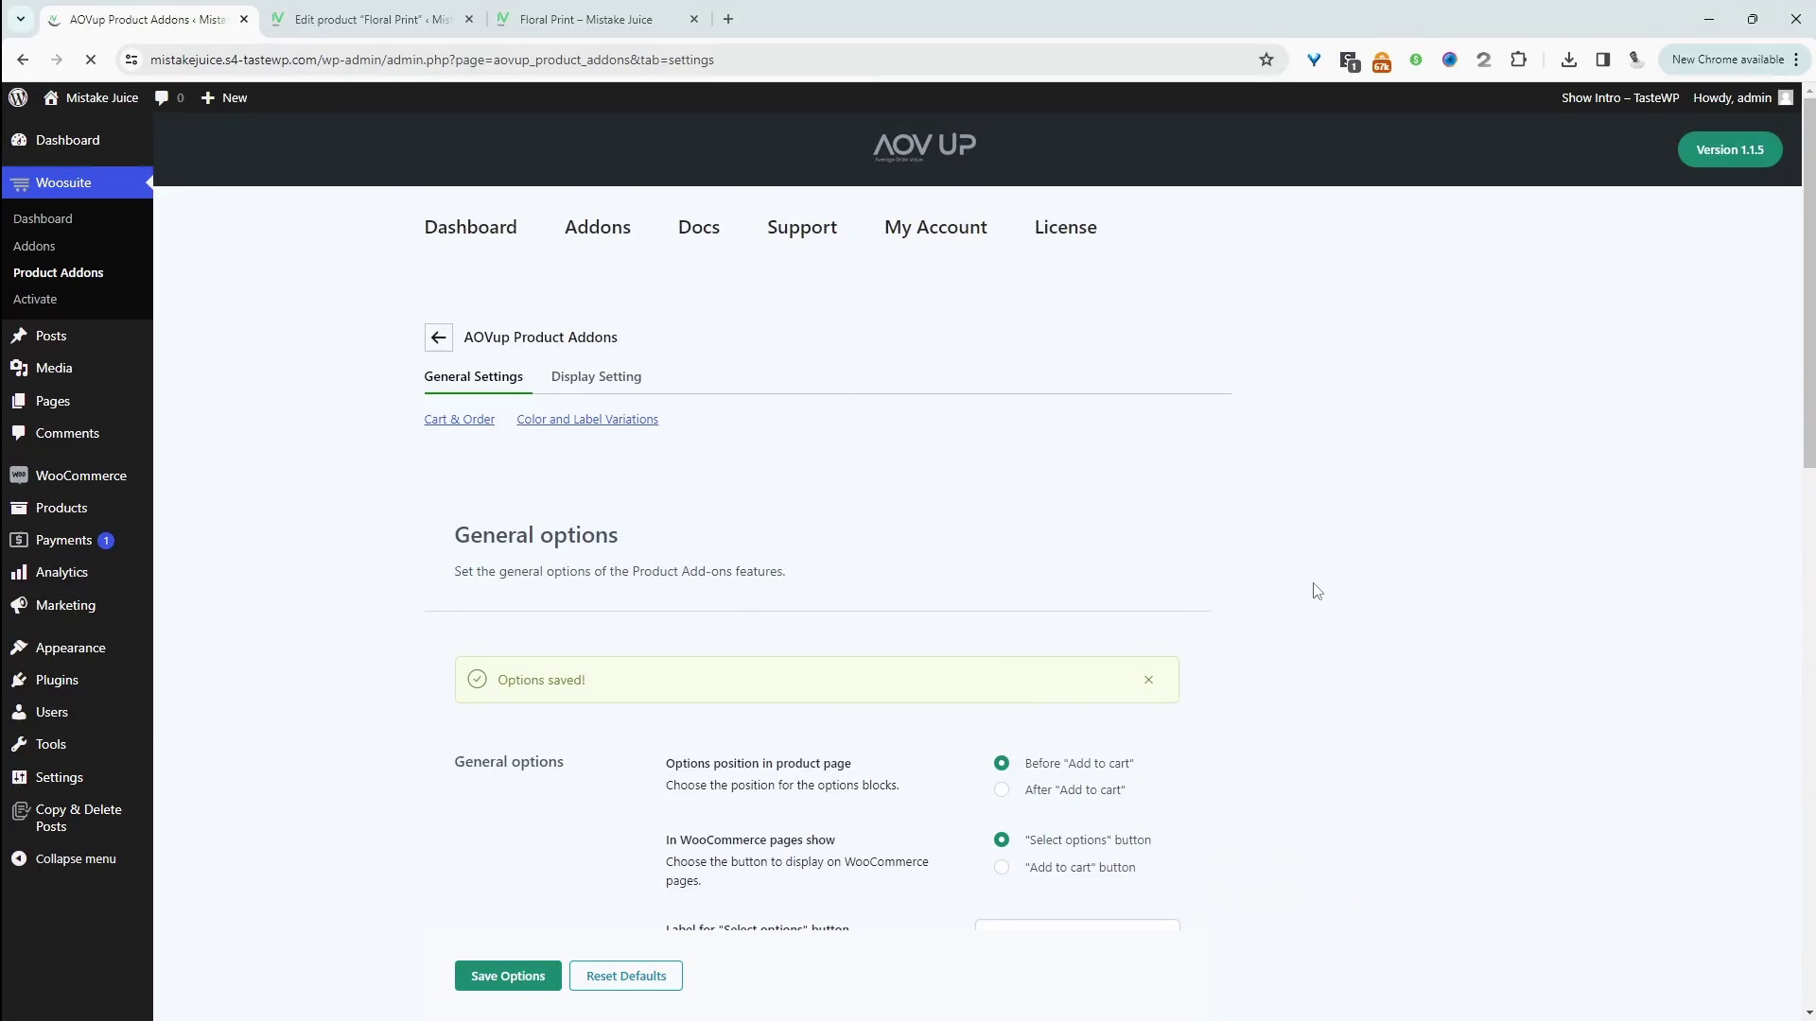
# Step: Reload the Floral Print product page, enter a 1-metre length, and confirm the $9.25 order total
pyautogui.hotkey('ctrl', '3')
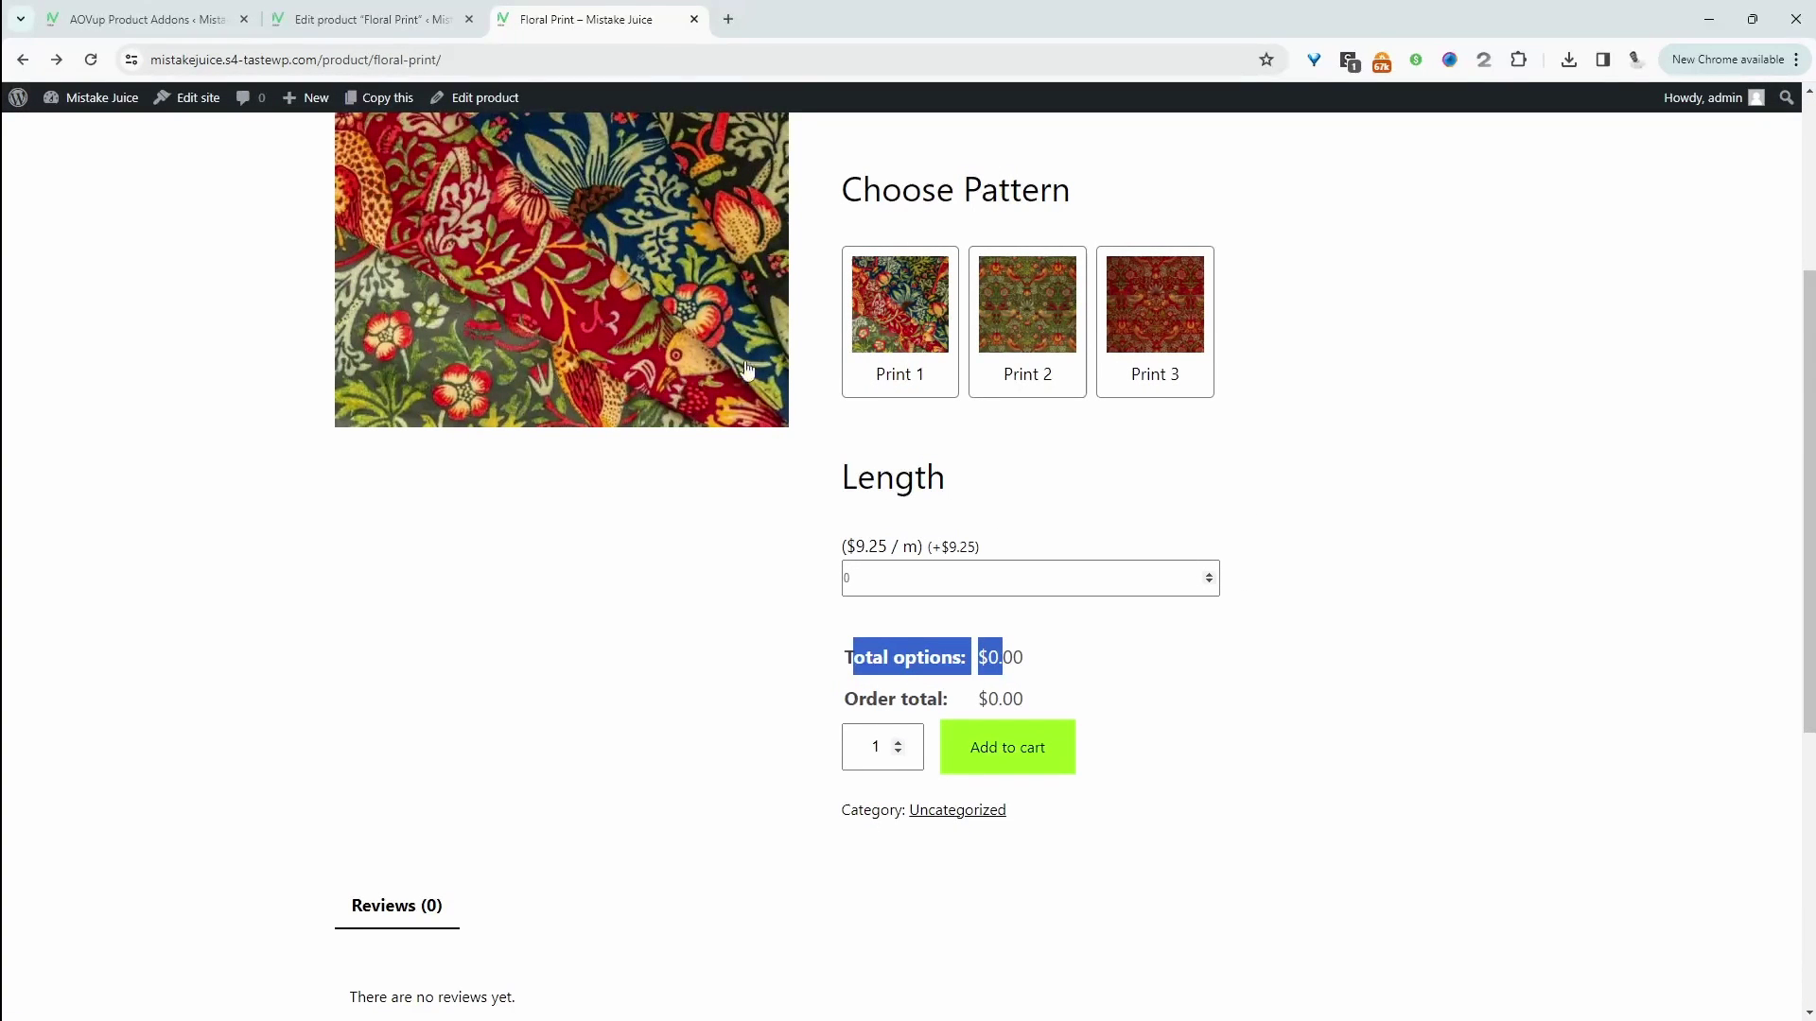
pyautogui.click(91, 59)
pyautogui.moveTo(851, 385); pyautogui.dragTo(953, 433)
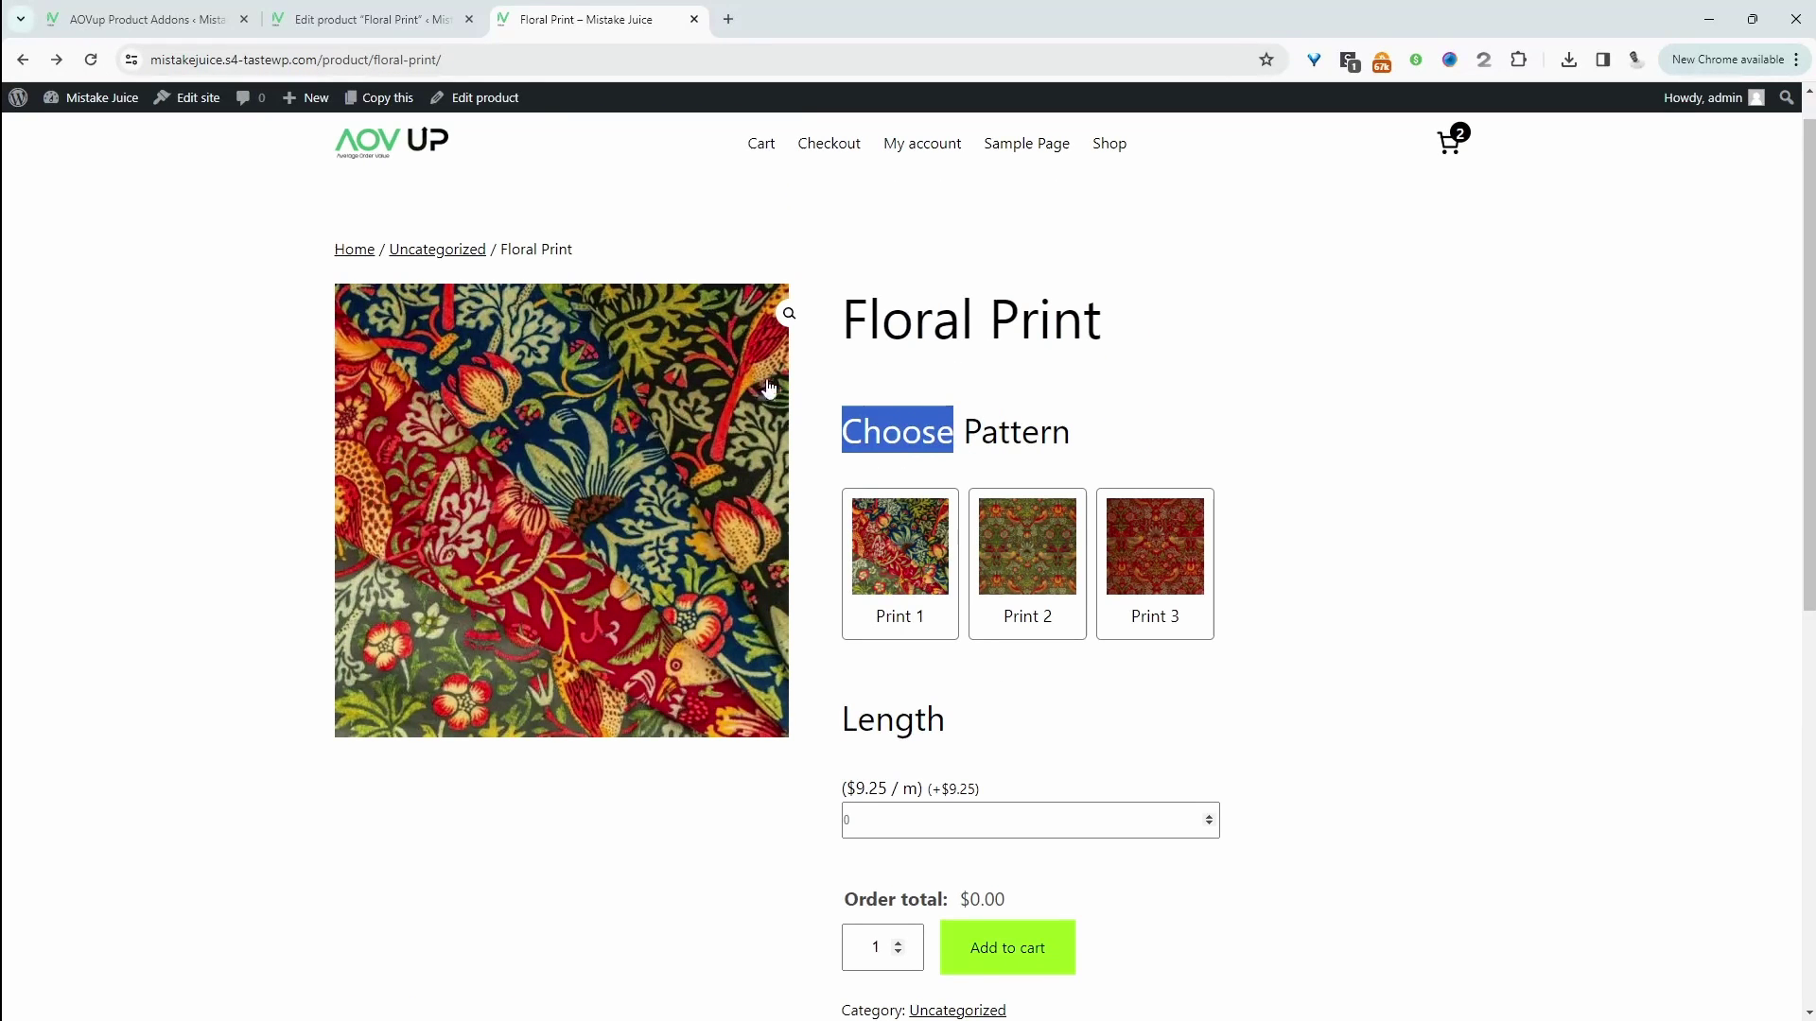
pyautogui.scroll(-1, 937, 399)
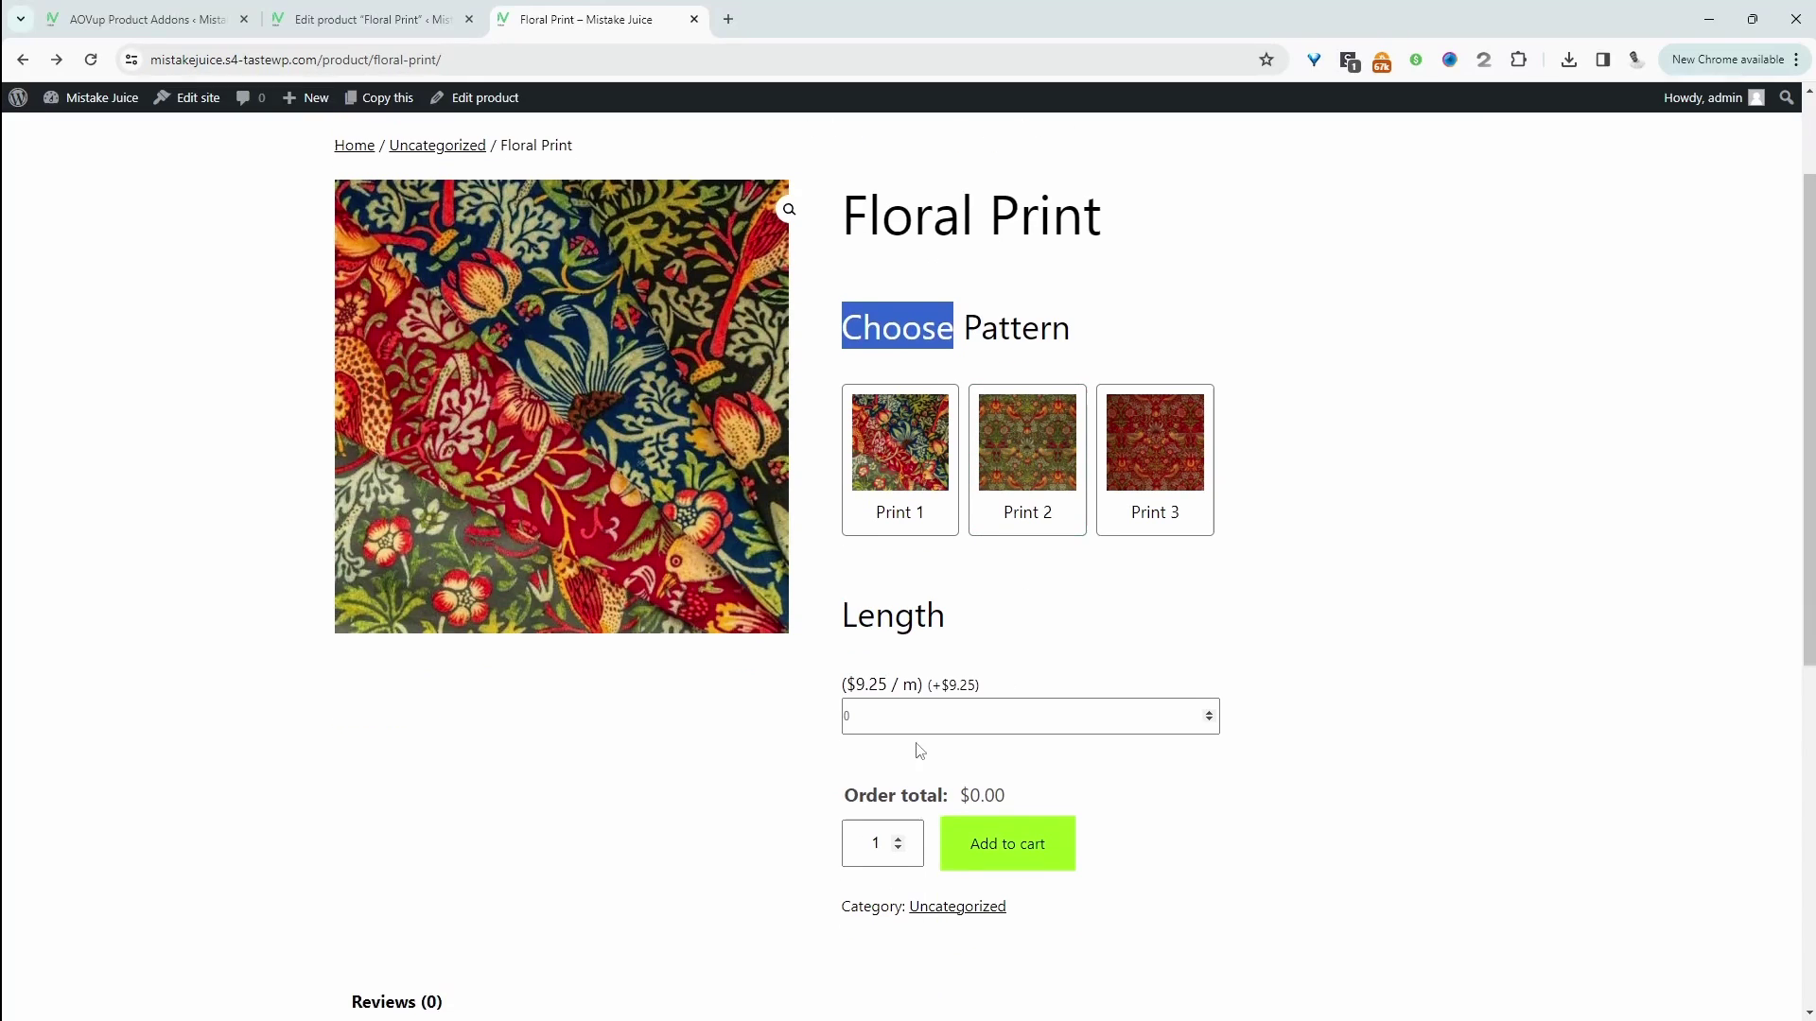
pyautogui.moveTo(929, 795); pyautogui.dragTo(1004, 794)
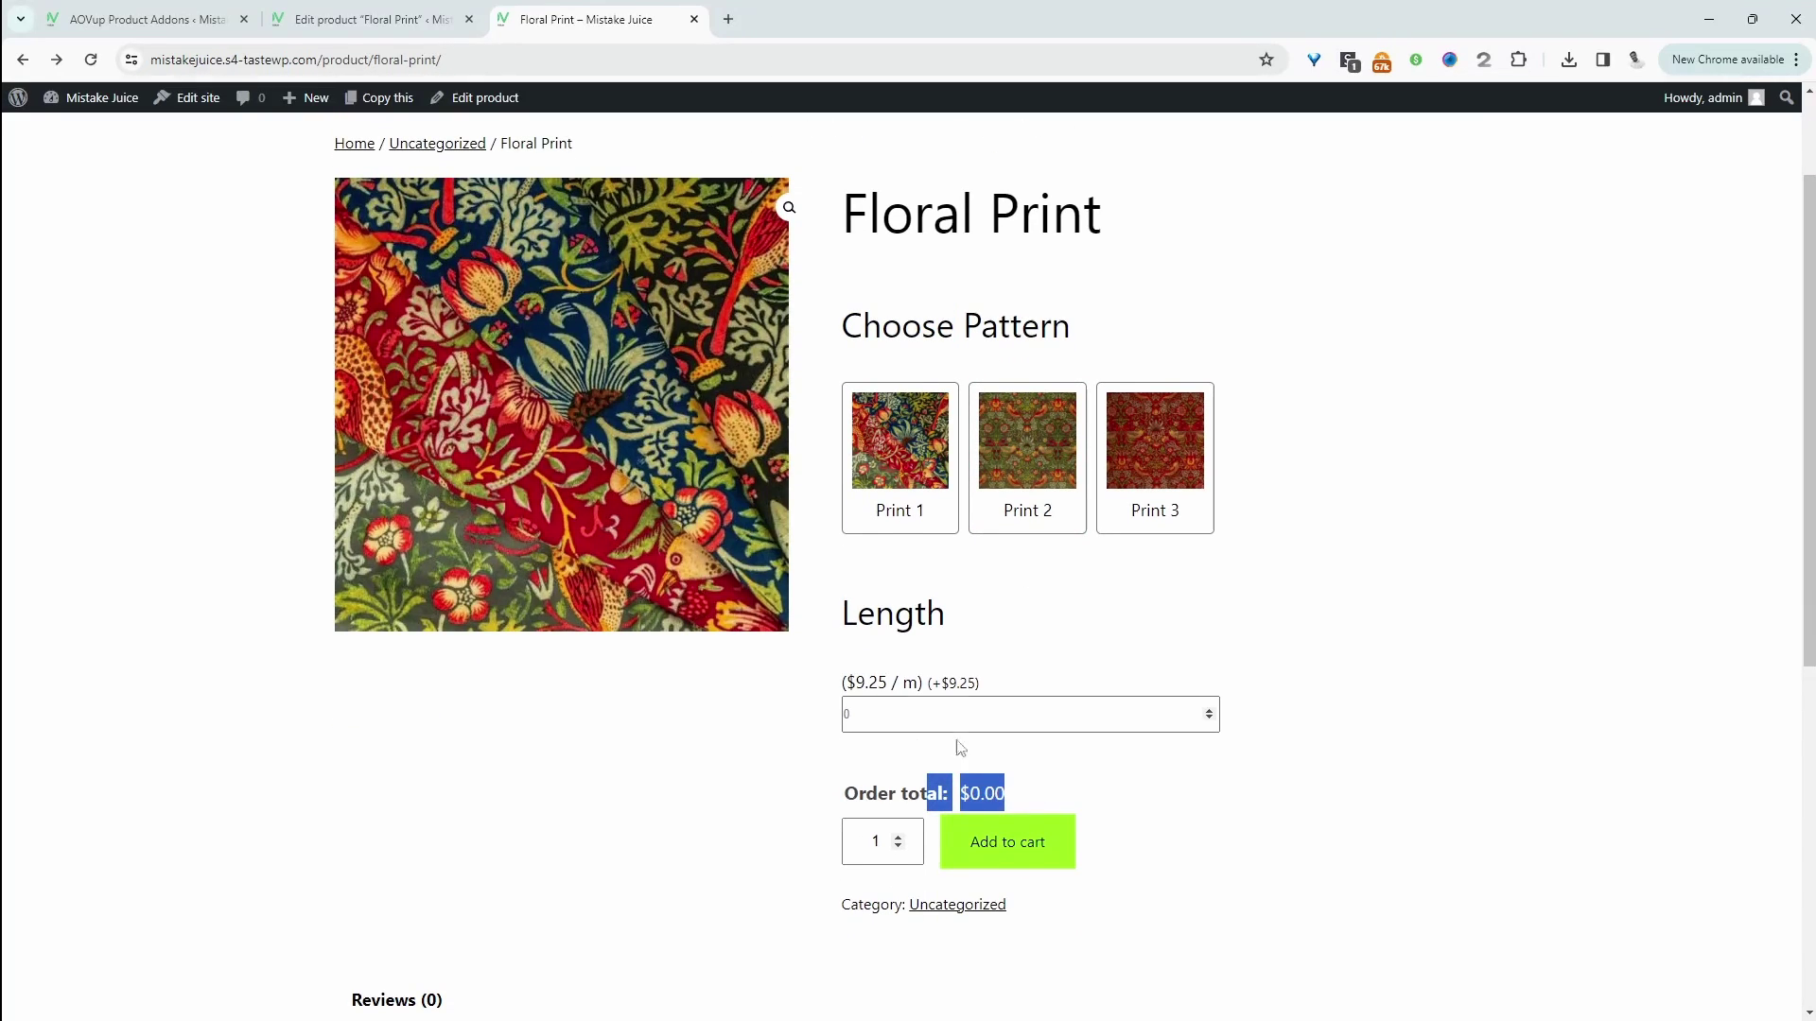
pyautogui.click(908, 711)
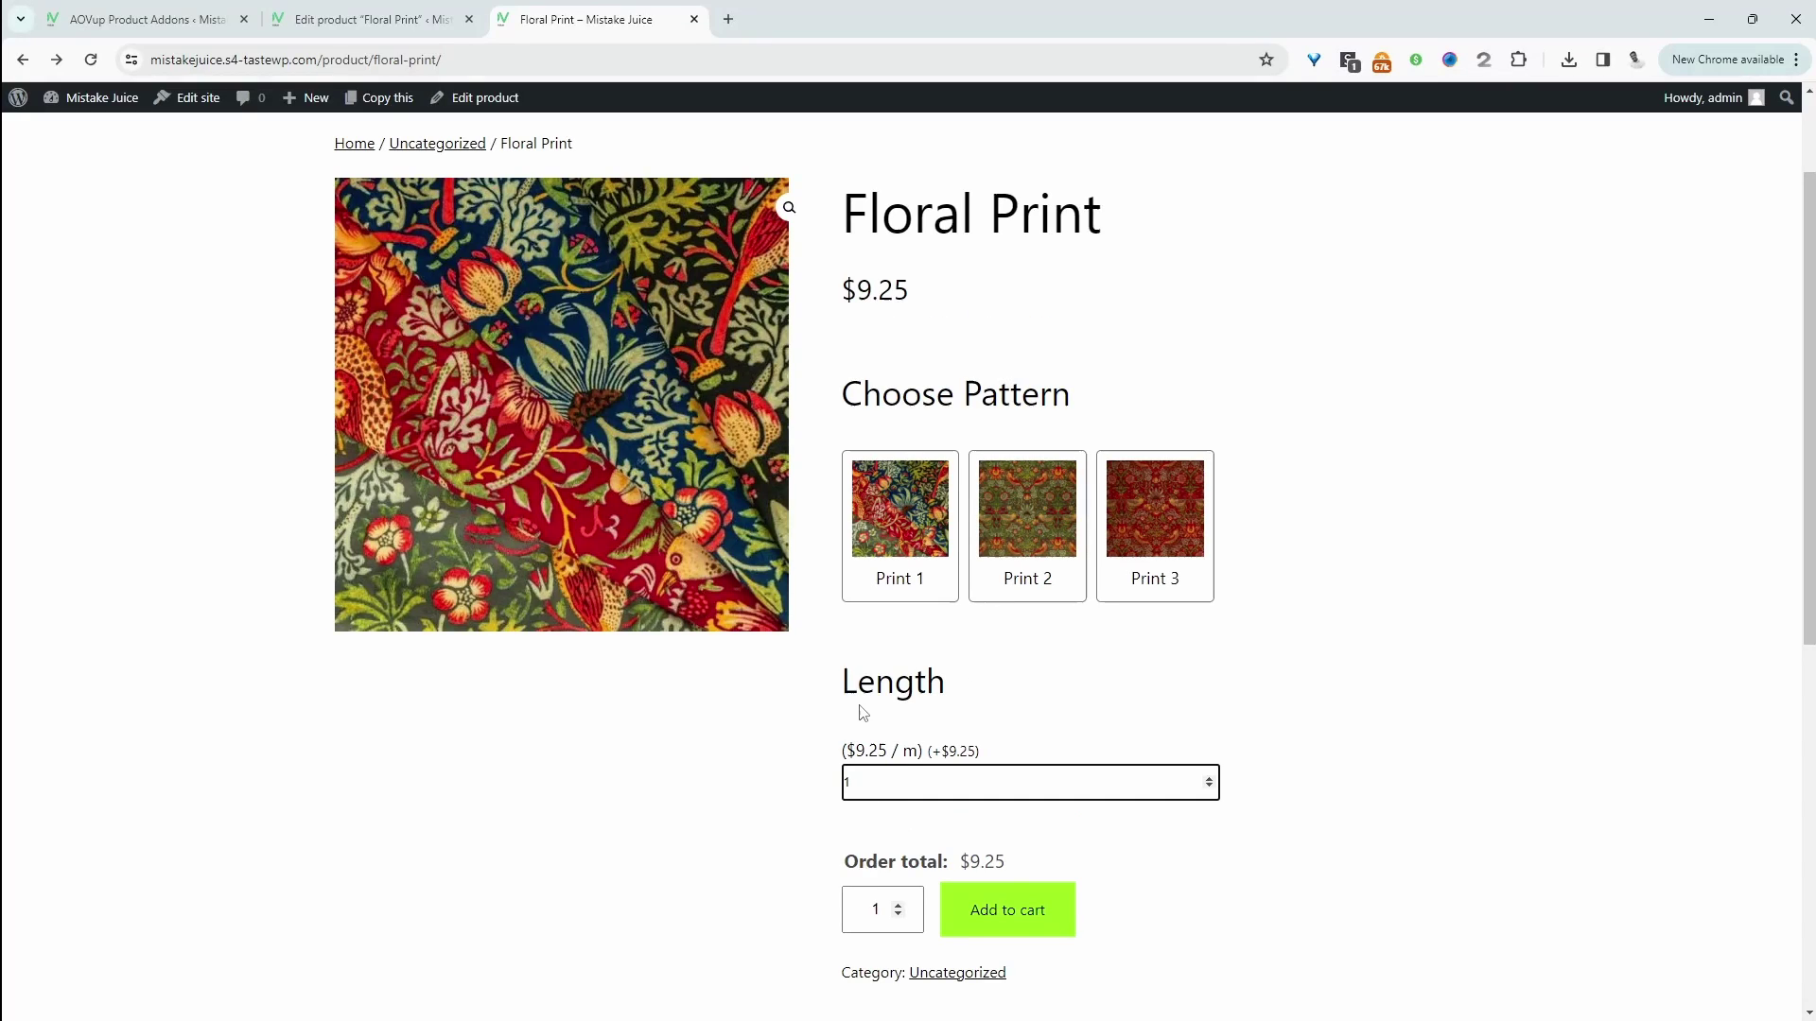
pyautogui.moveTo(1003, 858); pyautogui.dragTo(957, 863)
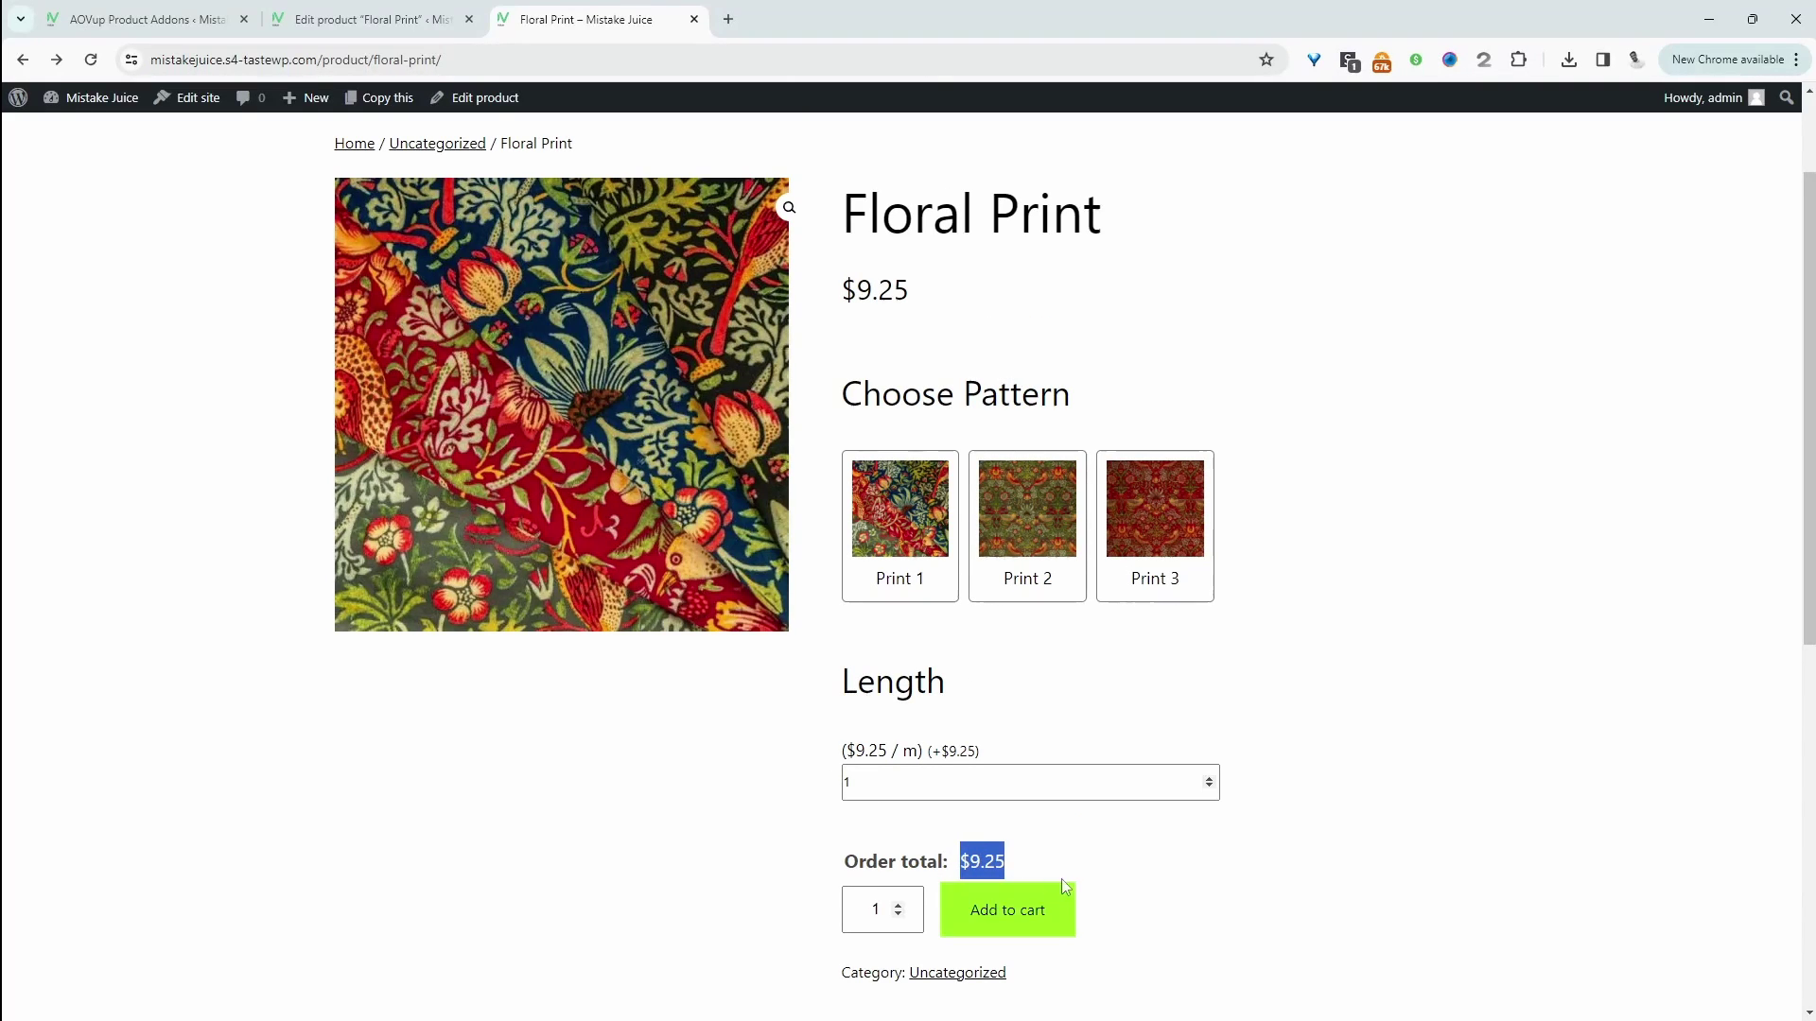